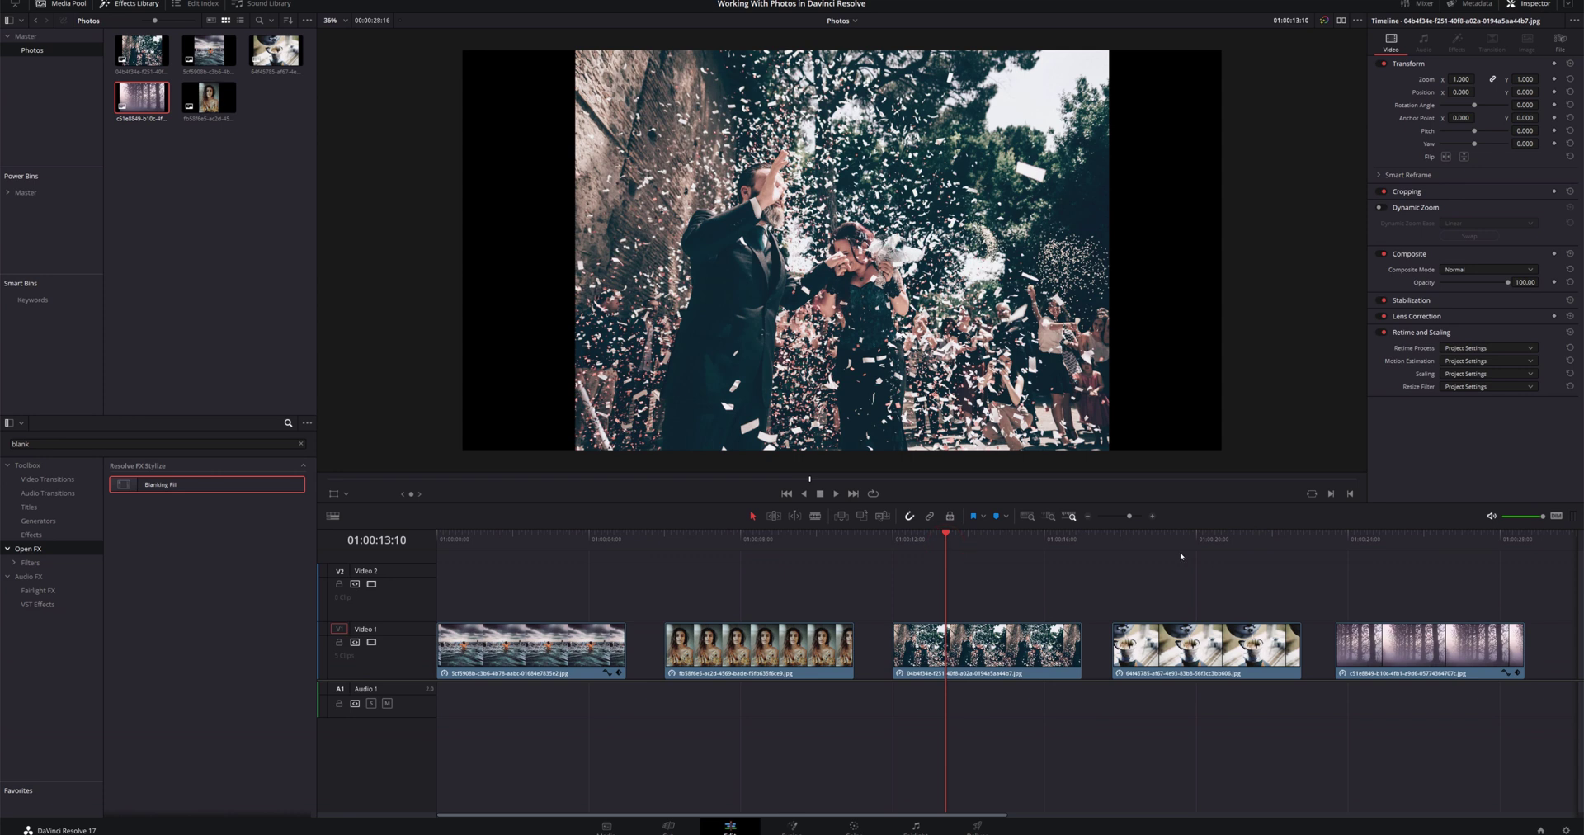
# Step: Preview the coffee-pour, misty-trees and portrait photos, then select the first pool photo clip
pyautogui.click(1181, 535)
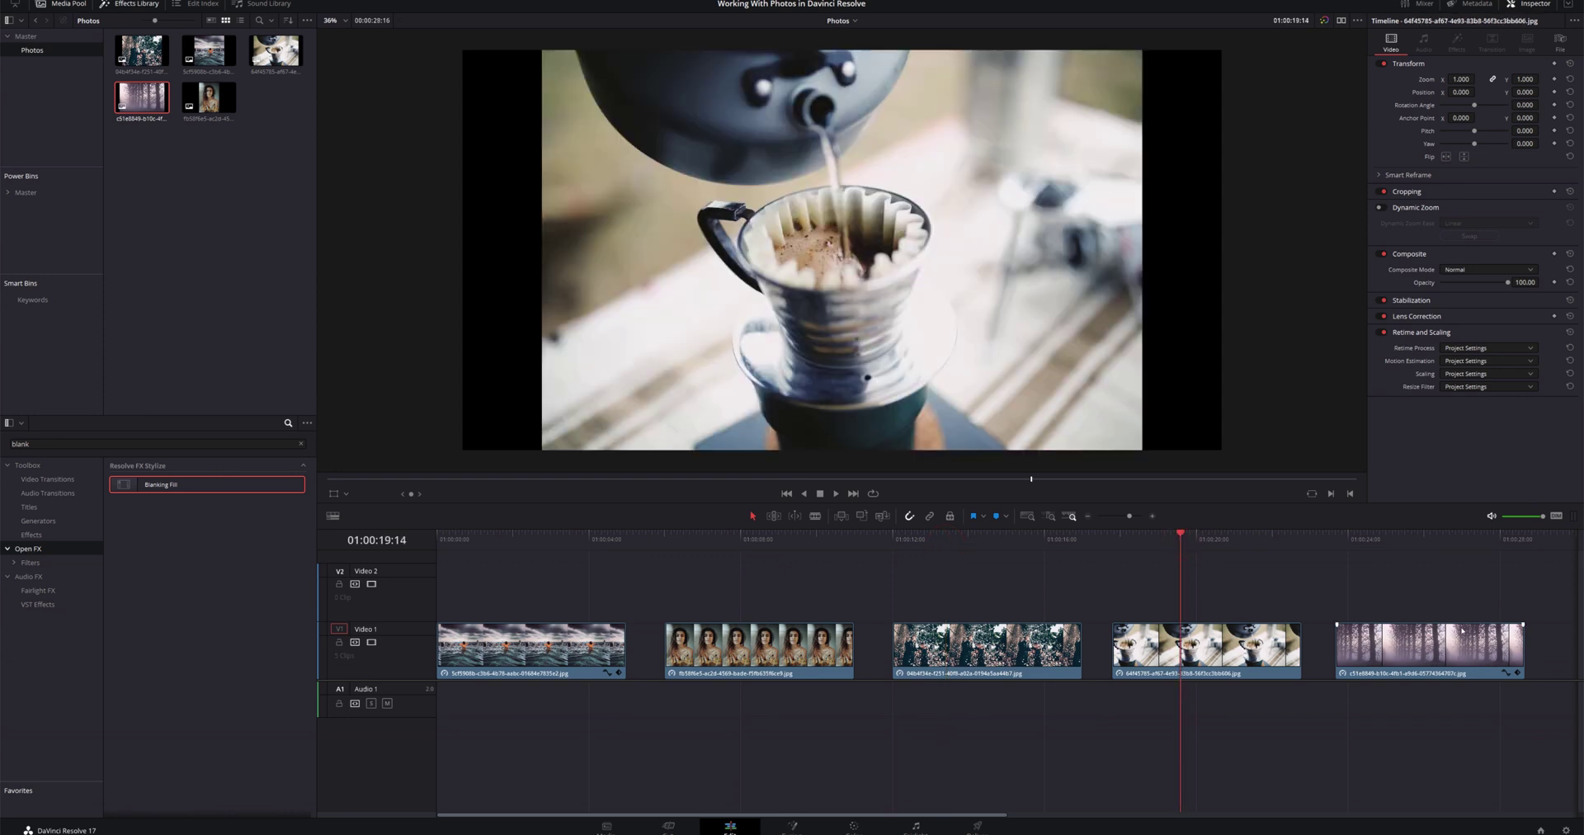
pyautogui.click(1412, 538)
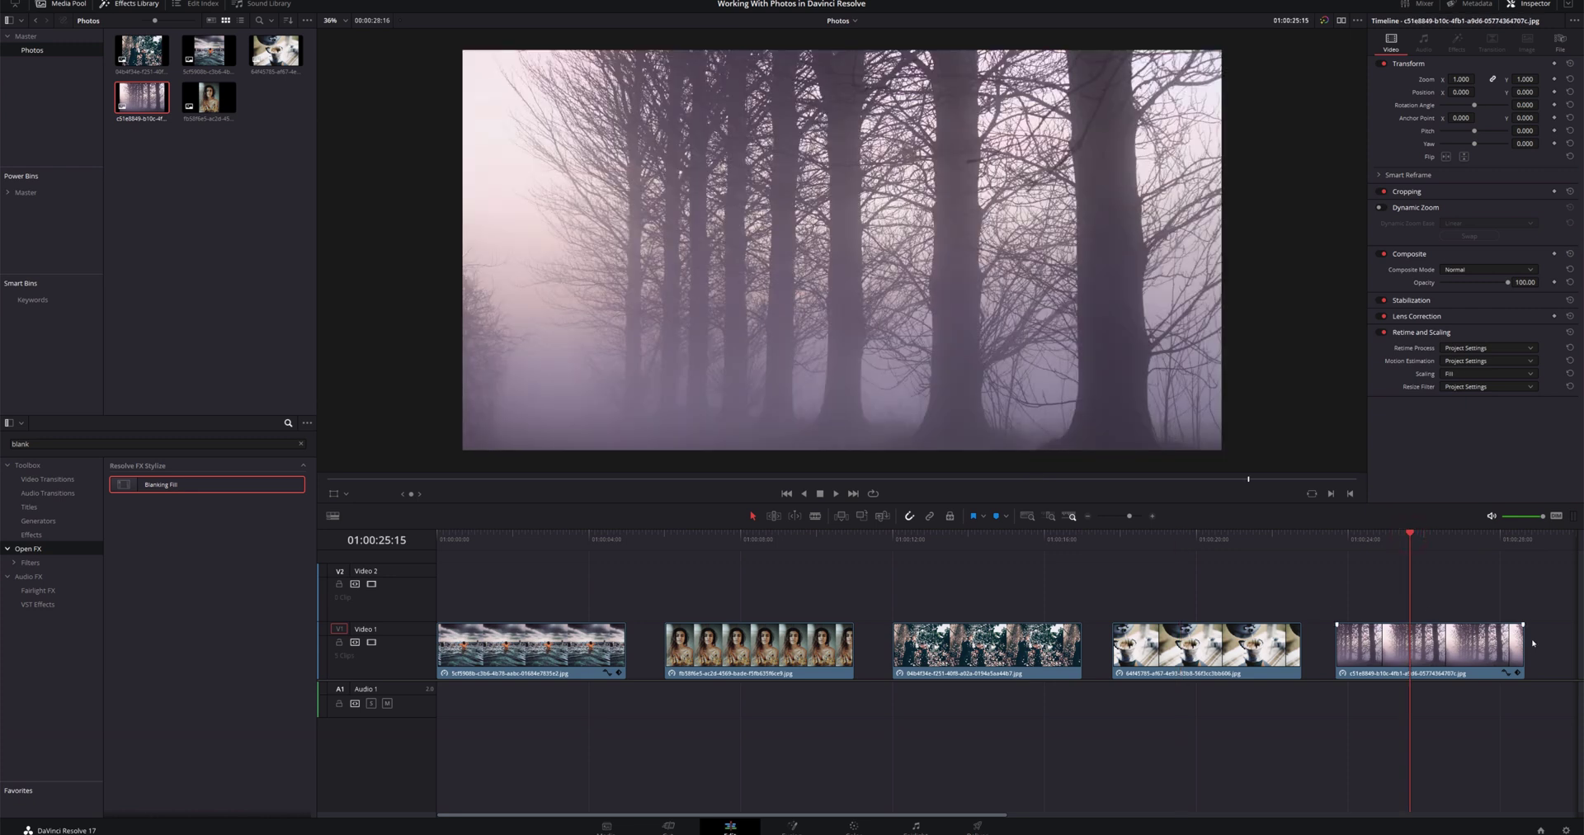
pyautogui.click(456, 541)
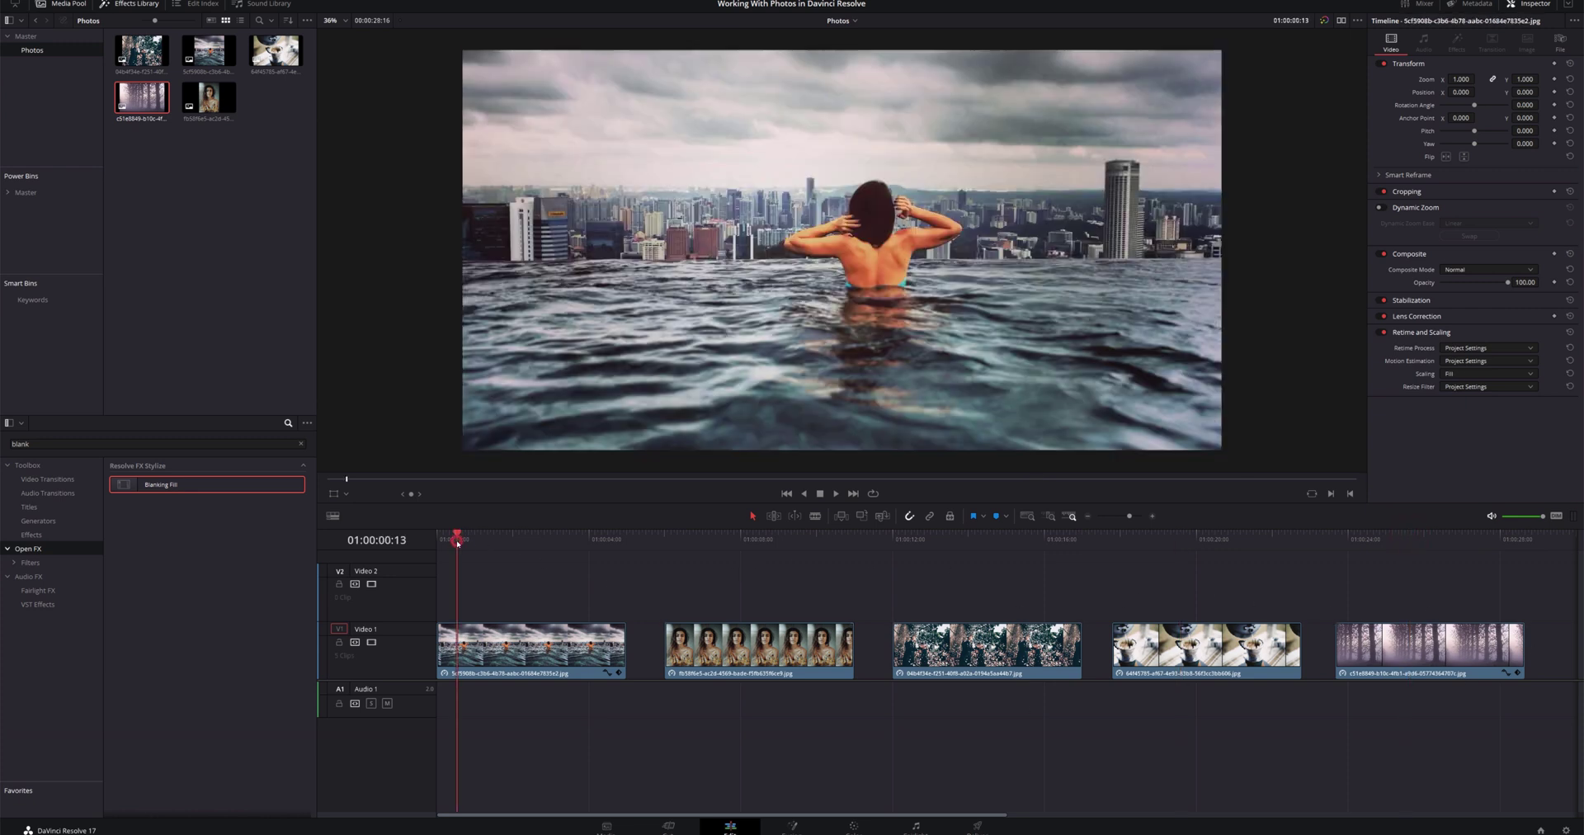
pyautogui.click(764, 538)
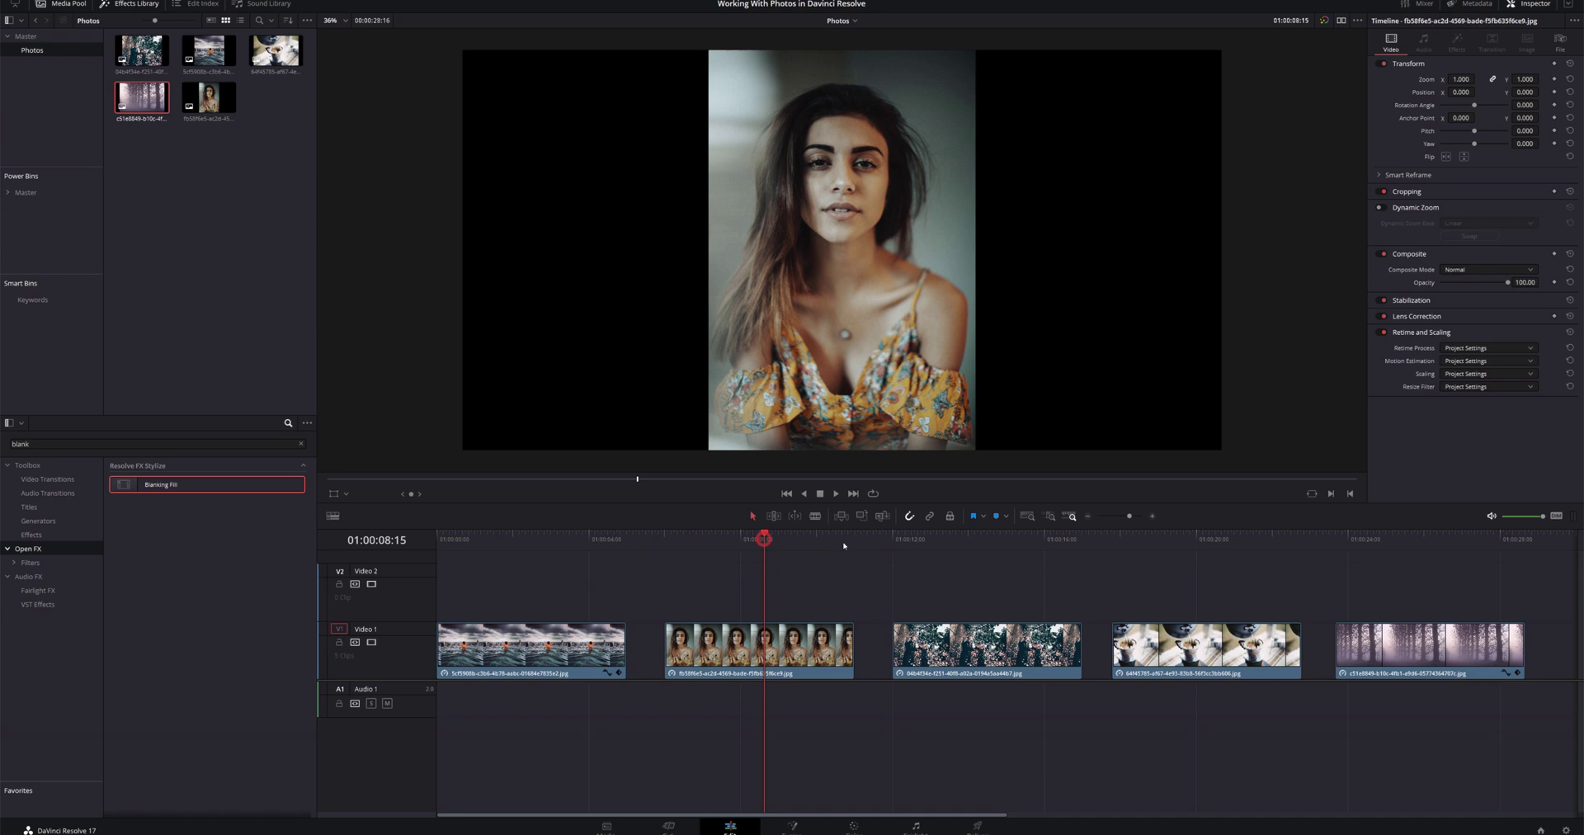
pyautogui.click(925, 538)
pyautogui.click(1189, 536)
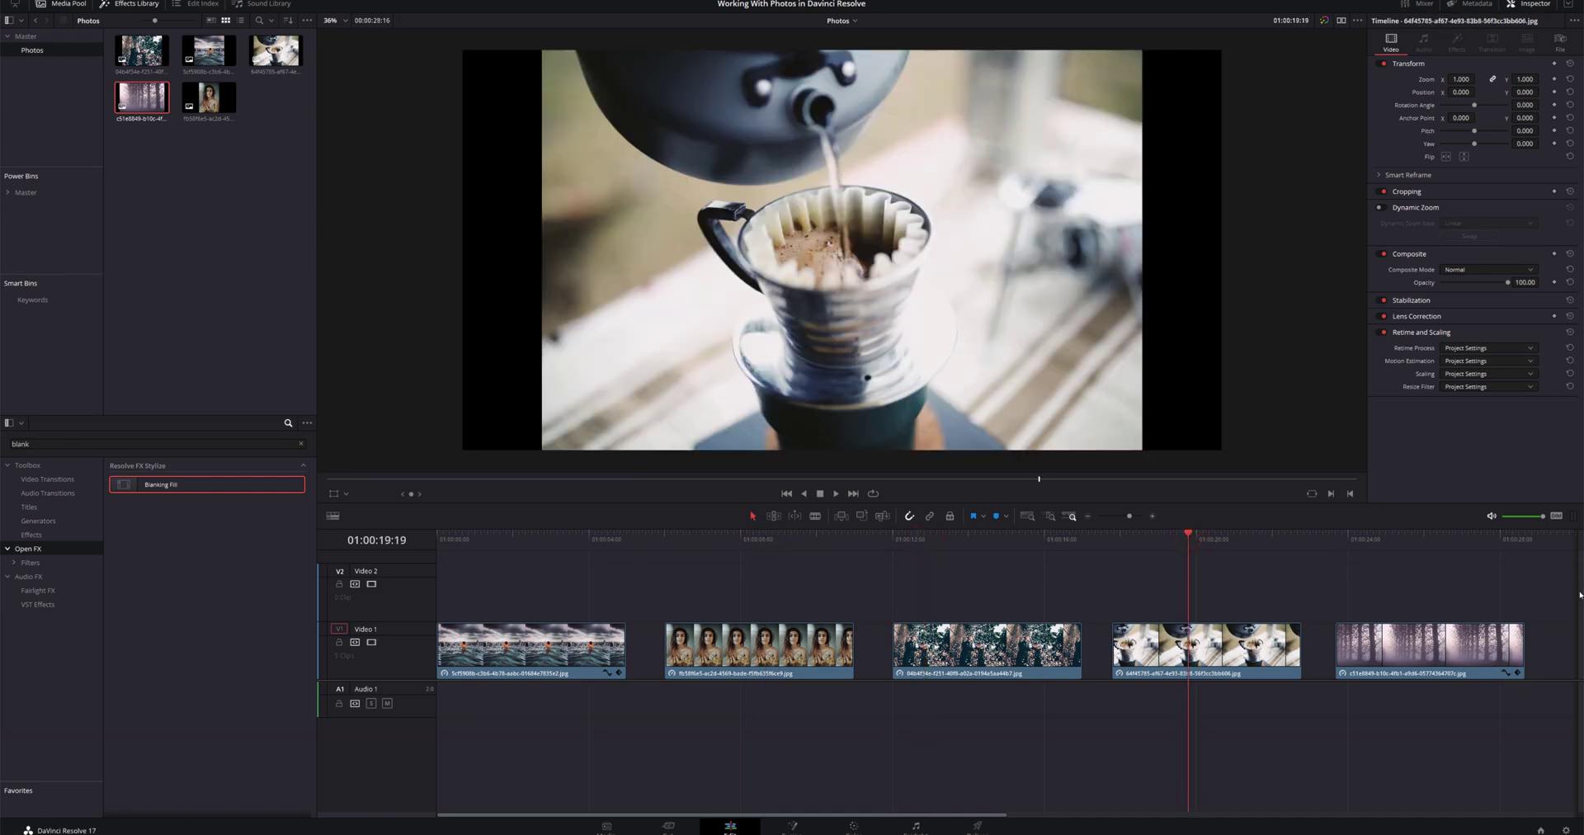
pyautogui.click(445, 541)
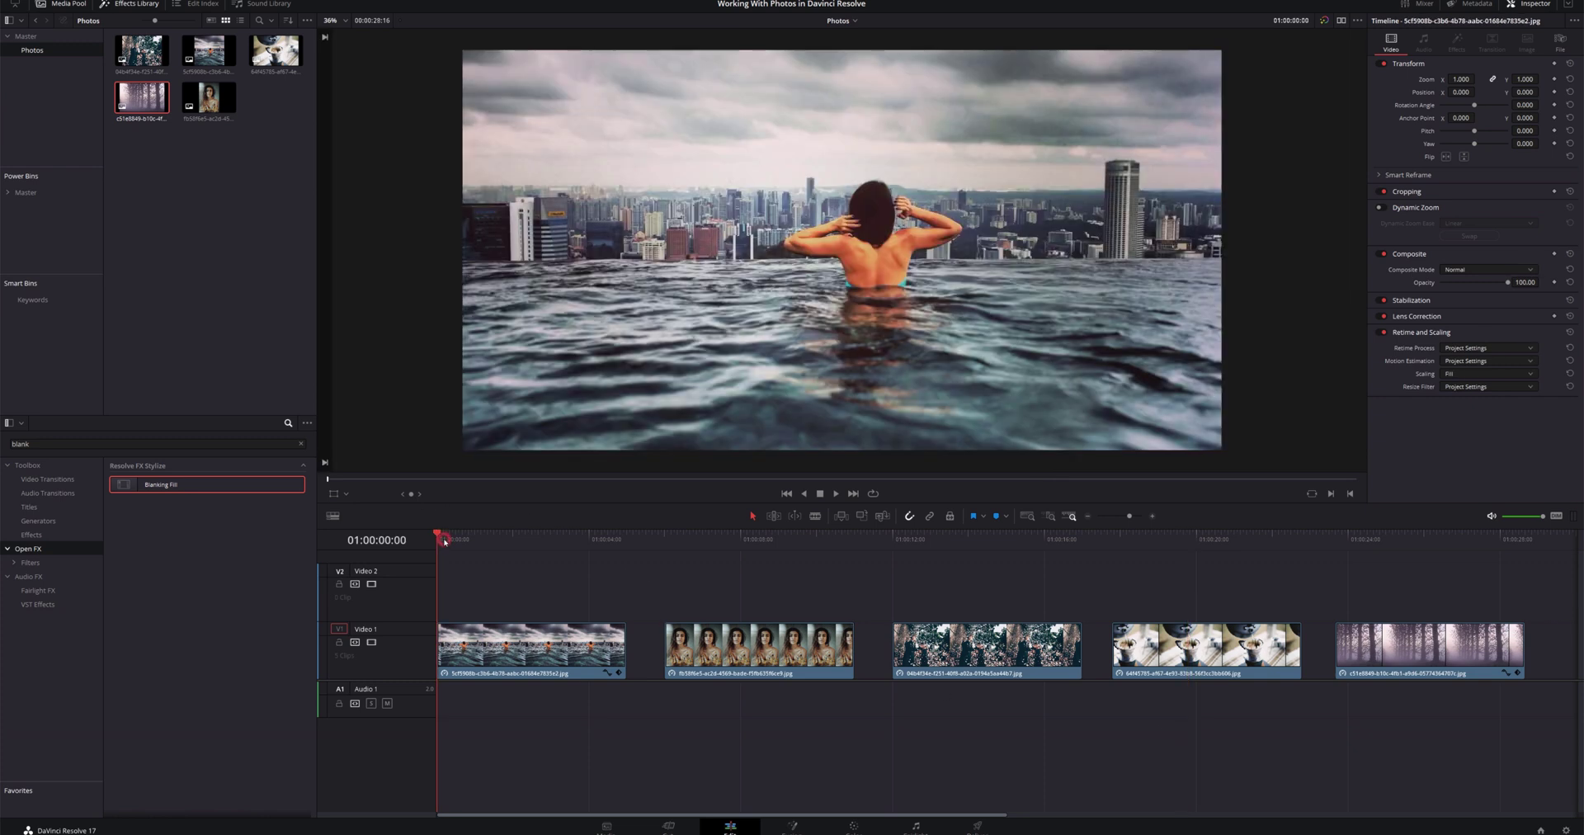
pyautogui.click(498, 651)
# Step: In Transform, set the pool photo's Zoom X to 1.05 and Position X to 50
pyautogui.click(1535, 4)
pyautogui.click(1535, 4)
pyautogui.click(1534, 5)
pyautogui.click(1535, 5)
pyautogui.click(1461, 79)
pyautogui.write('1.05')
pyautogui.press('Return')
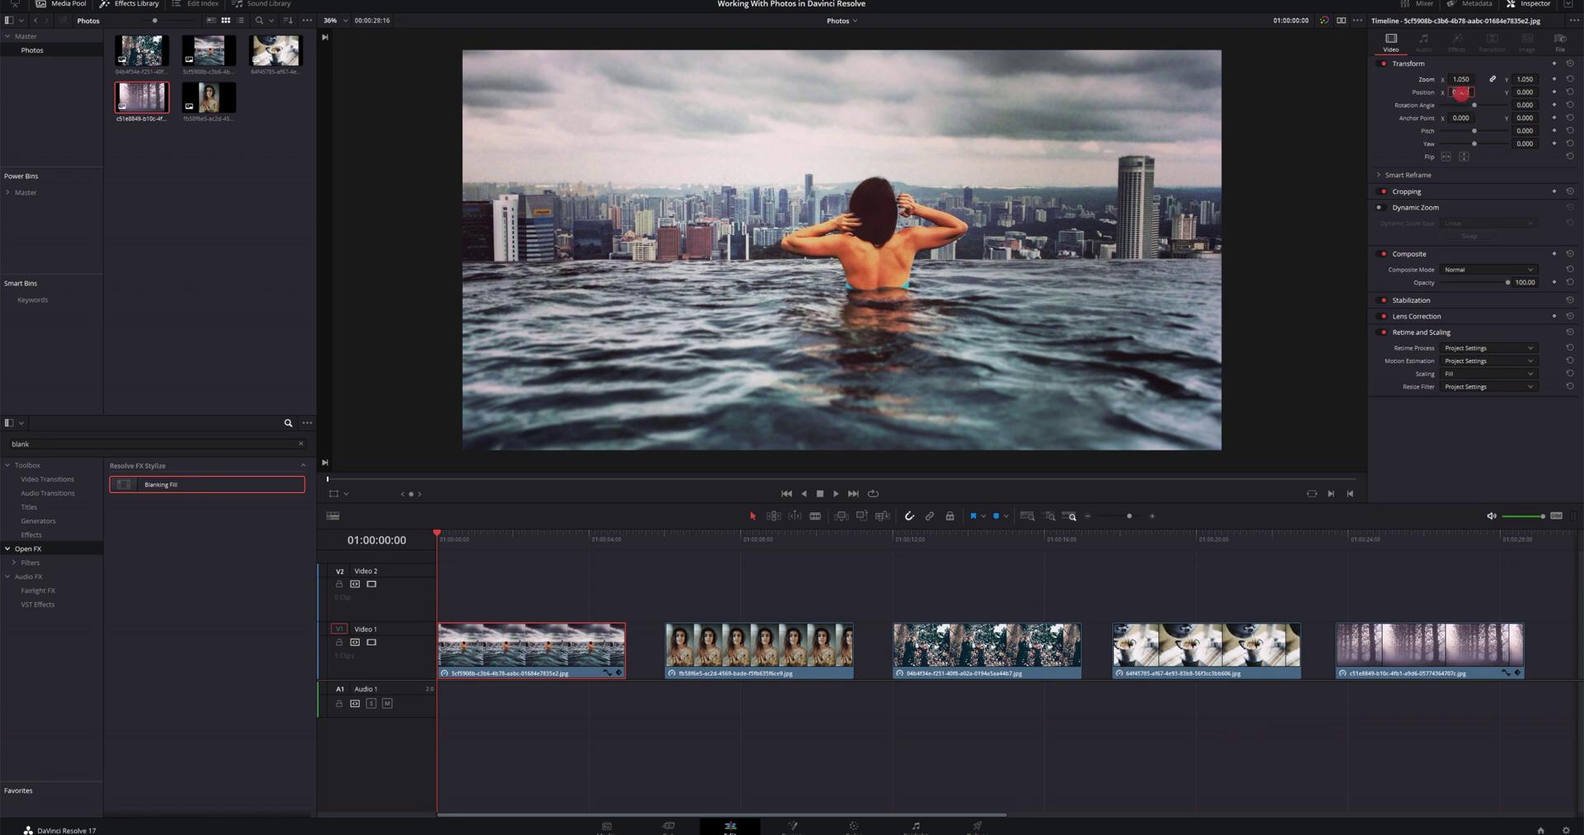
pyautogui.click(1462, 92)
pyautogui.write('50')
pyautogui.press('Return')
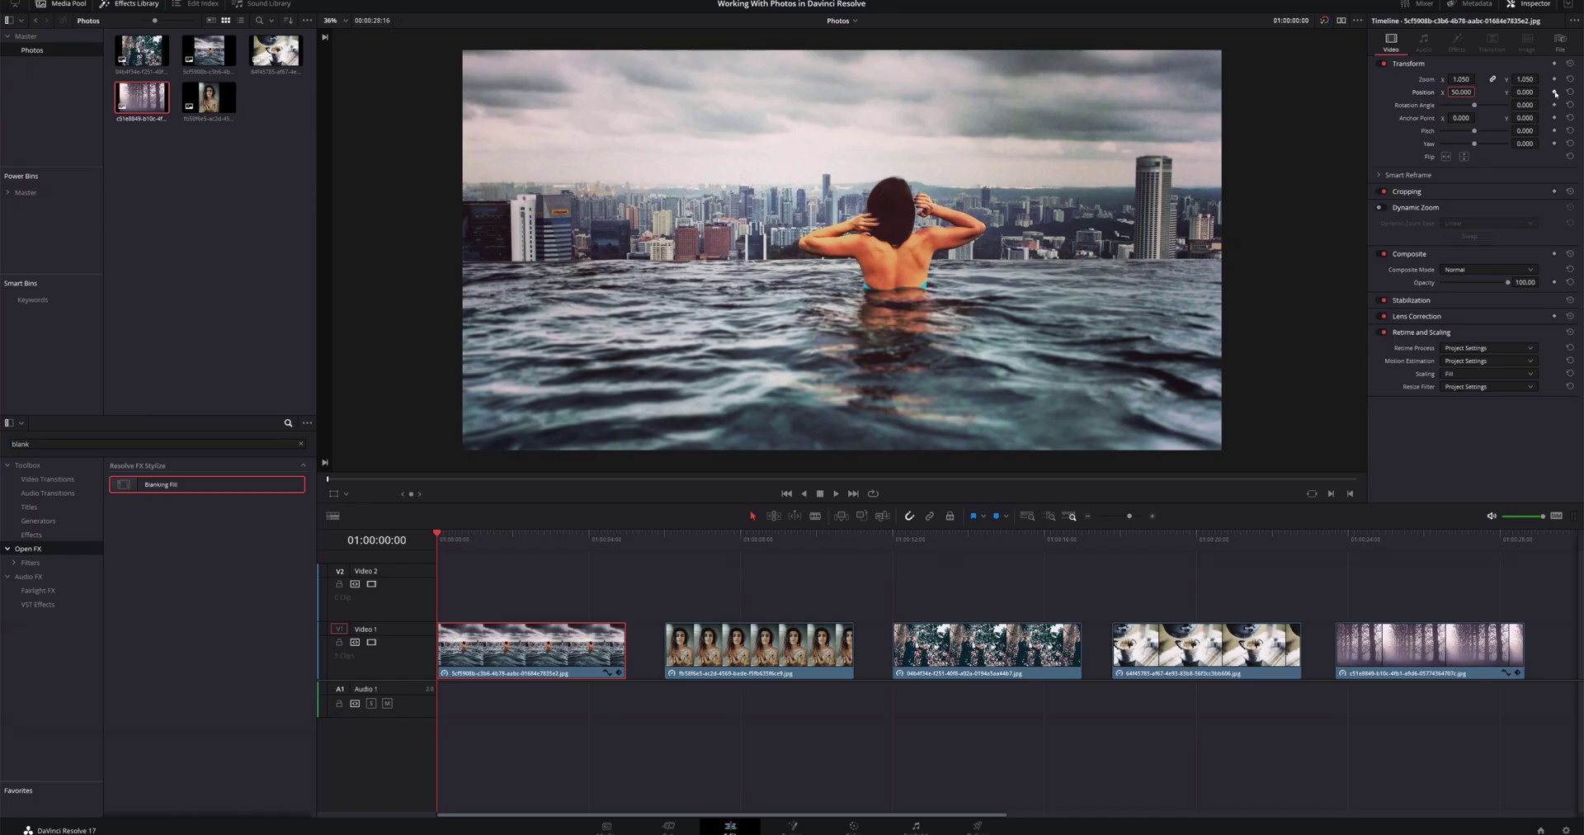
# Step: Keyframe Position X at 50 on the pool clip's start and -50 at its end
pyautogui.click(1555, 92)
pyautogui.click(621, 541)
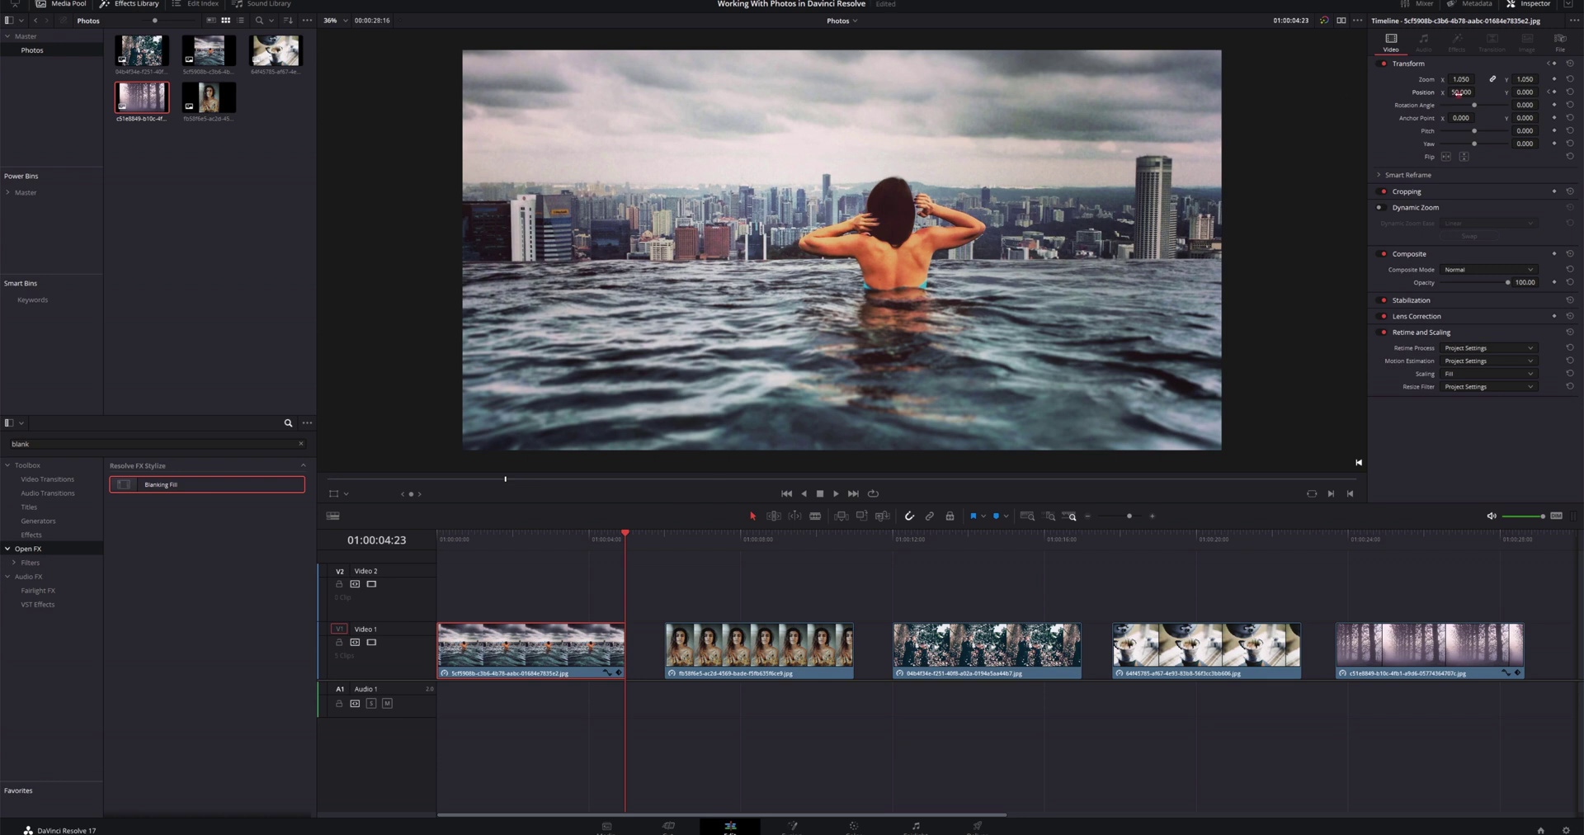
pyautogui.doubleClick(1459, 93)
pyautogui.press('BackSpace')
pyautogui.write('-50')
pyautogui.press('Return')
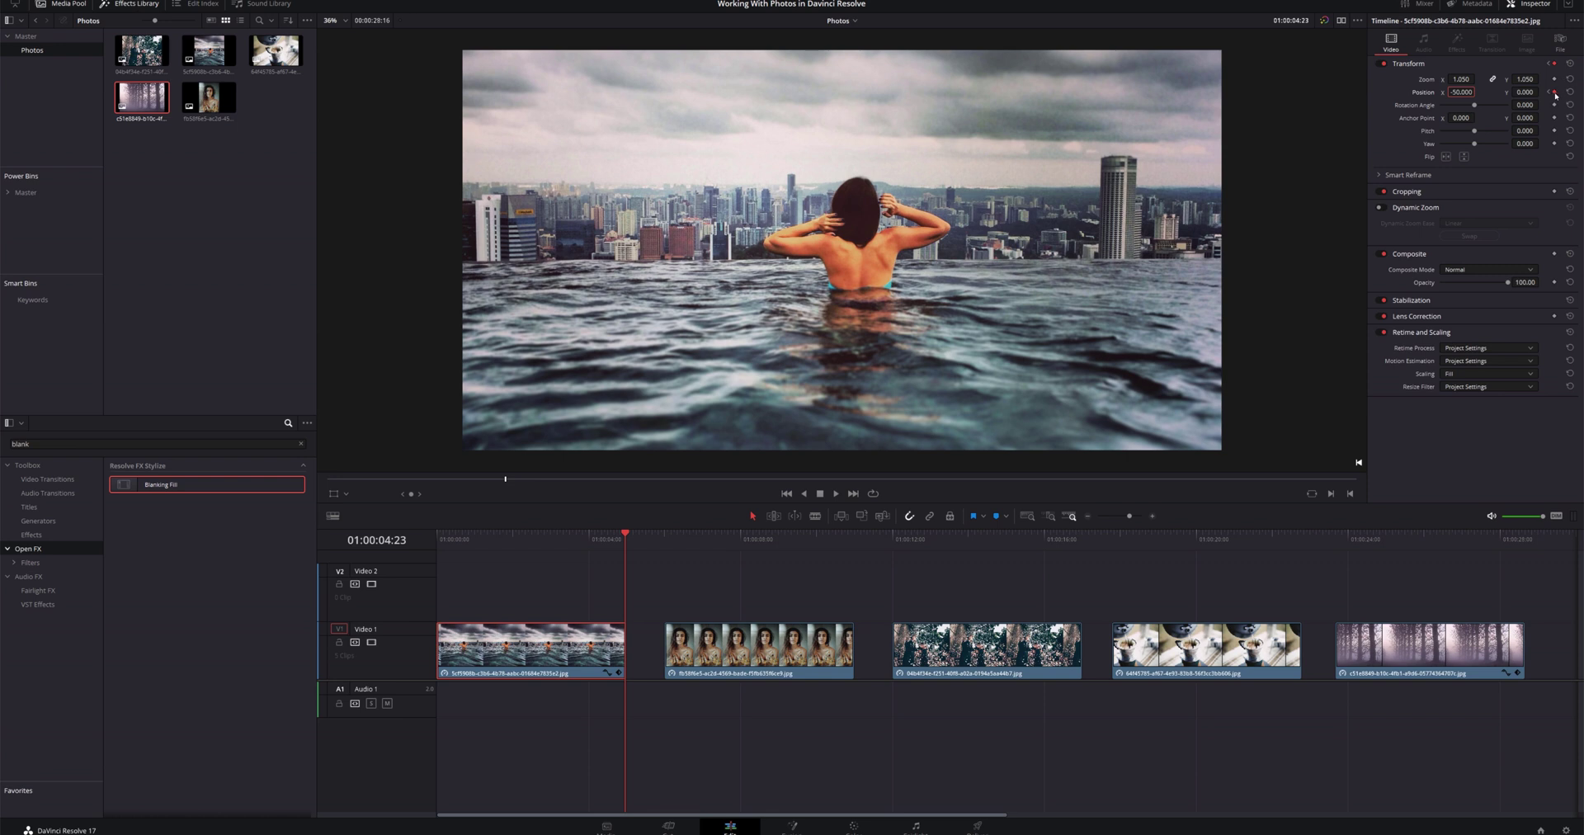
# Step: Play the sliding animation from the start, then begin entering a new starting zoom
pyautogui.click(439, 540)
pyautogui.press('space')
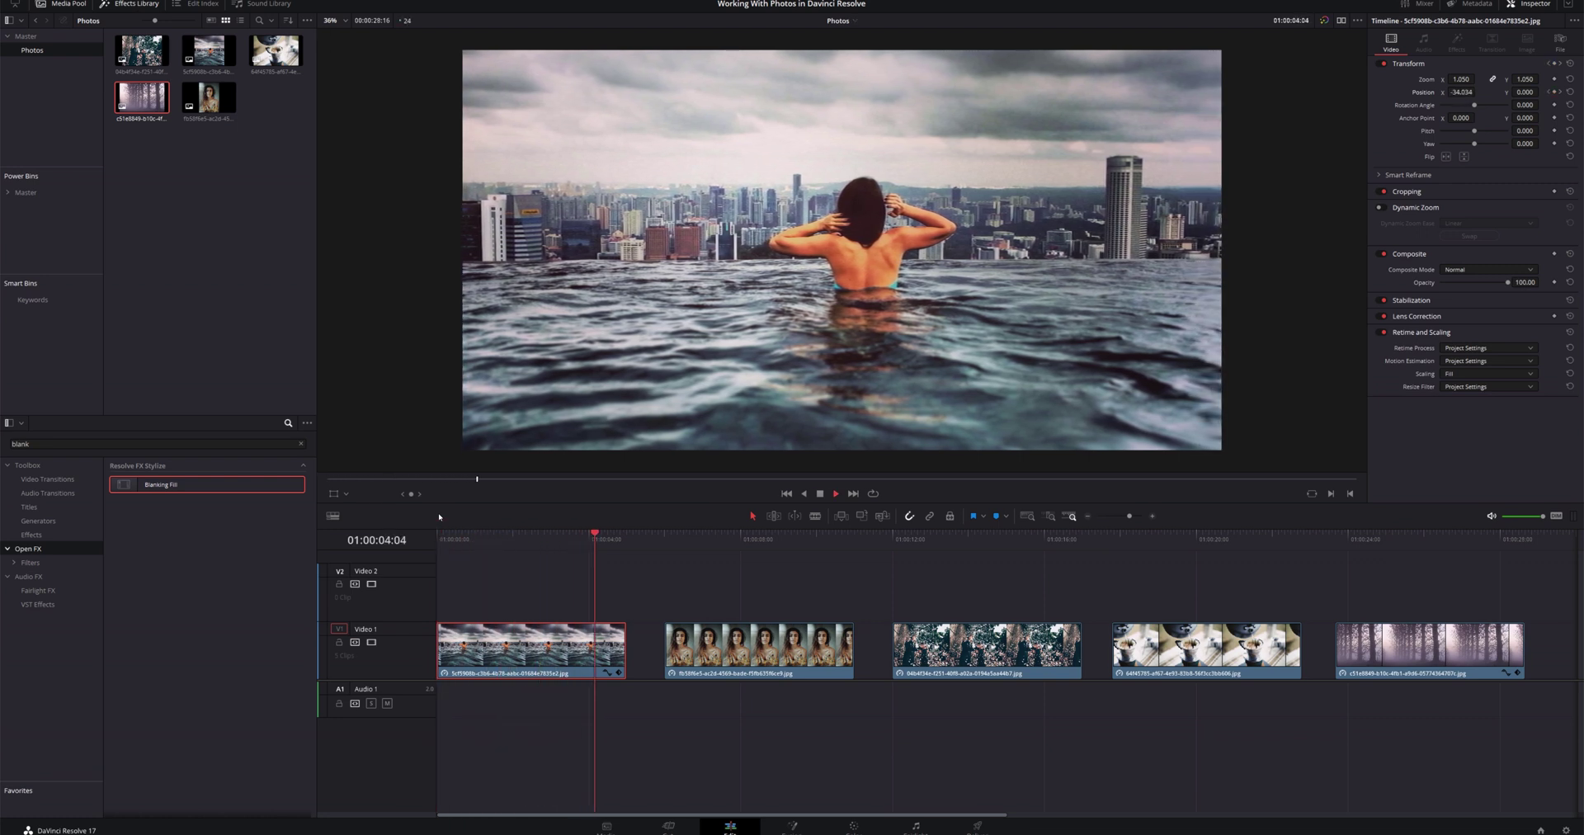
pyautogui.press('space')
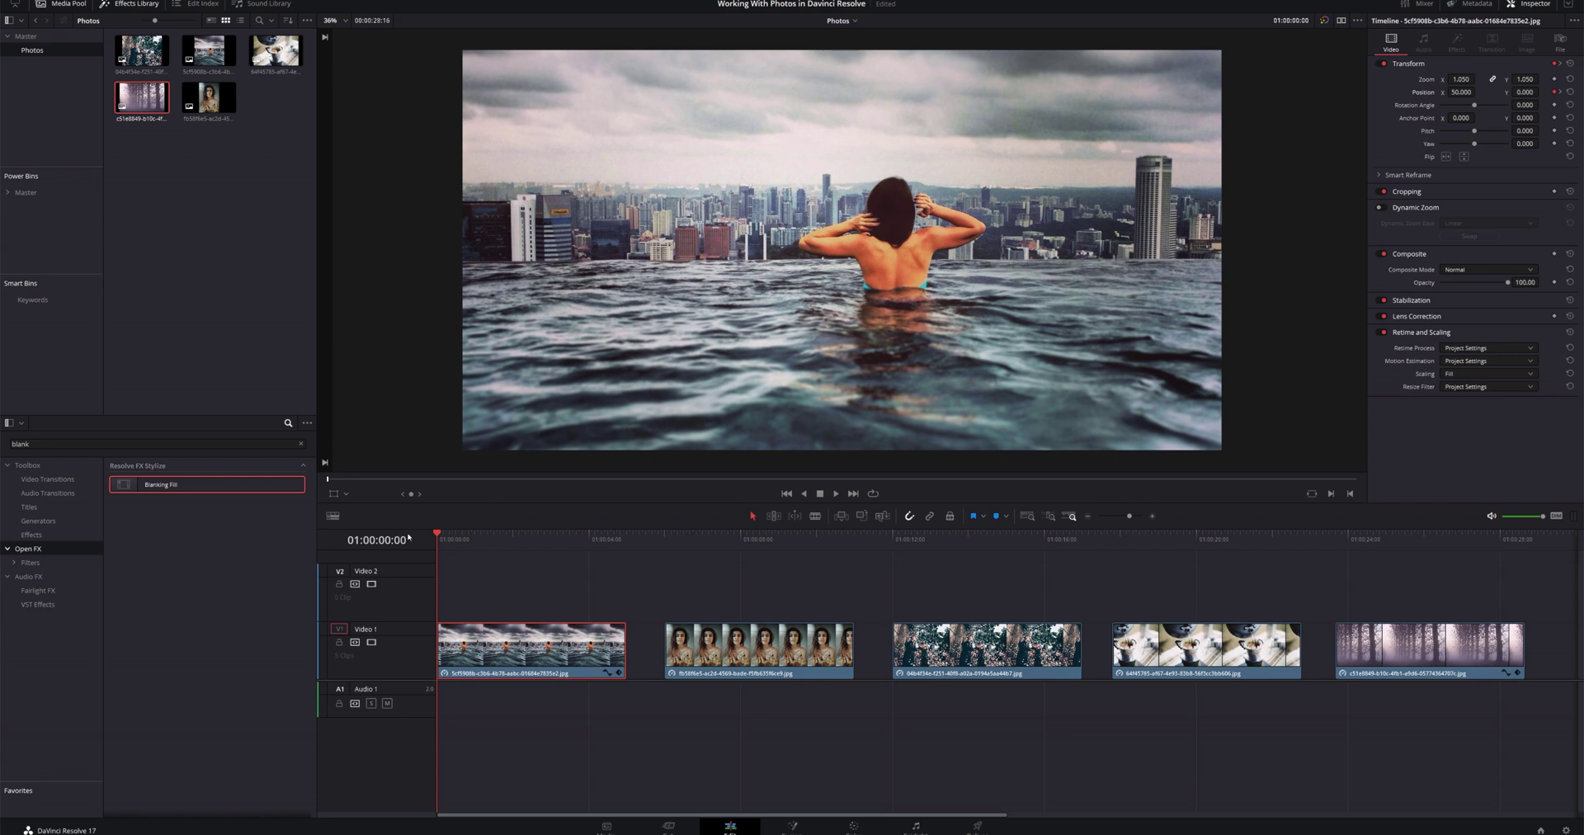
pyautogui.click(1461, 79)
pyautogui.write('1')
pyautogui.write('.15')
# Step: Keyframe zoom 1.1 at the pool clip's start and 1.05 at its end, then play it back
pyautogui.press('Return')
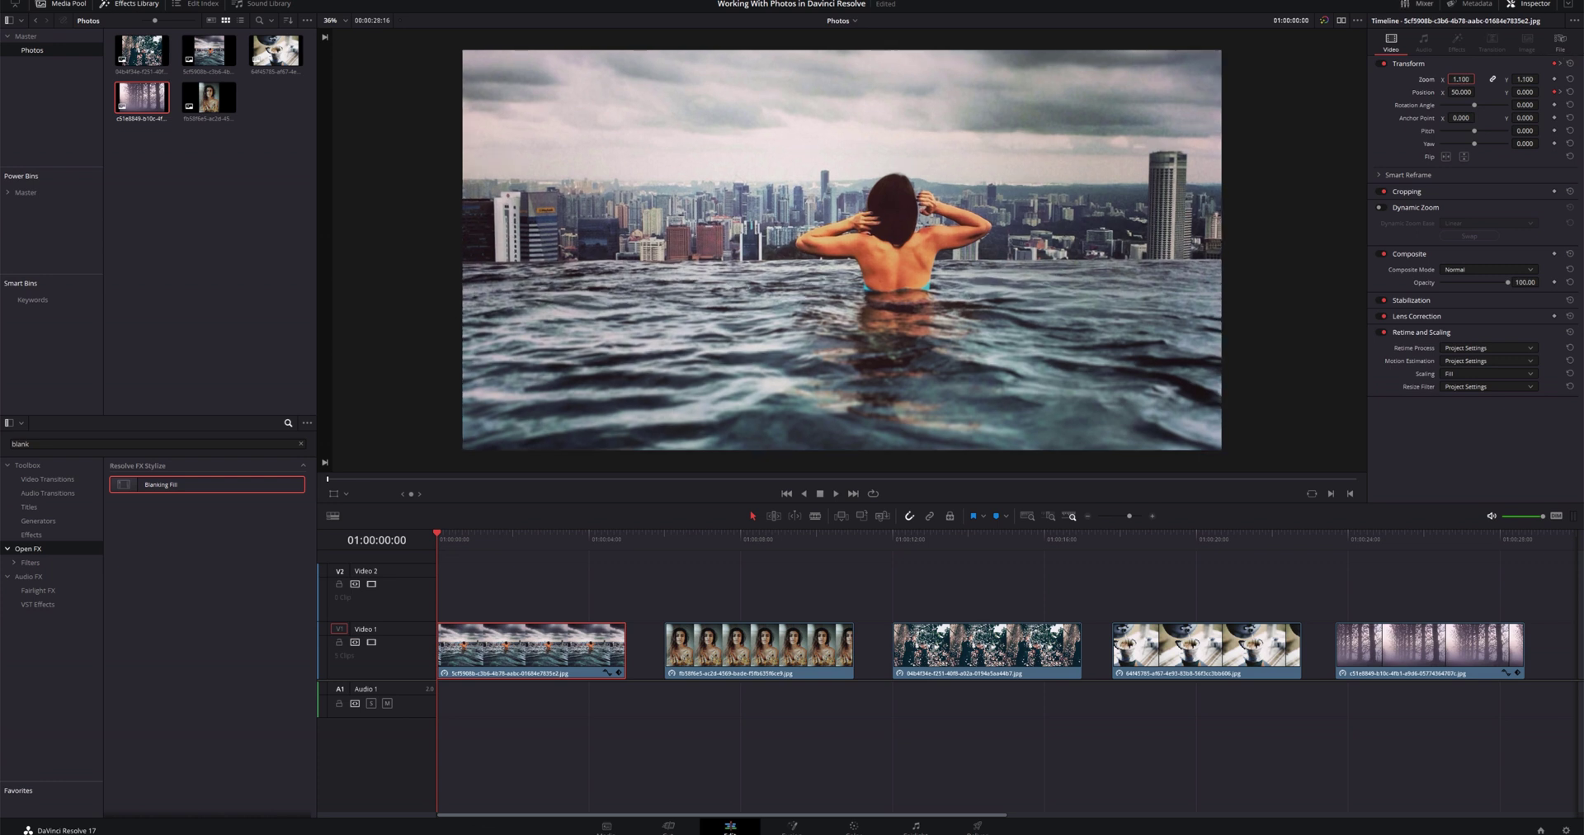
pyautogui.click(1555, 79)
pyautogui.click(623, 545)
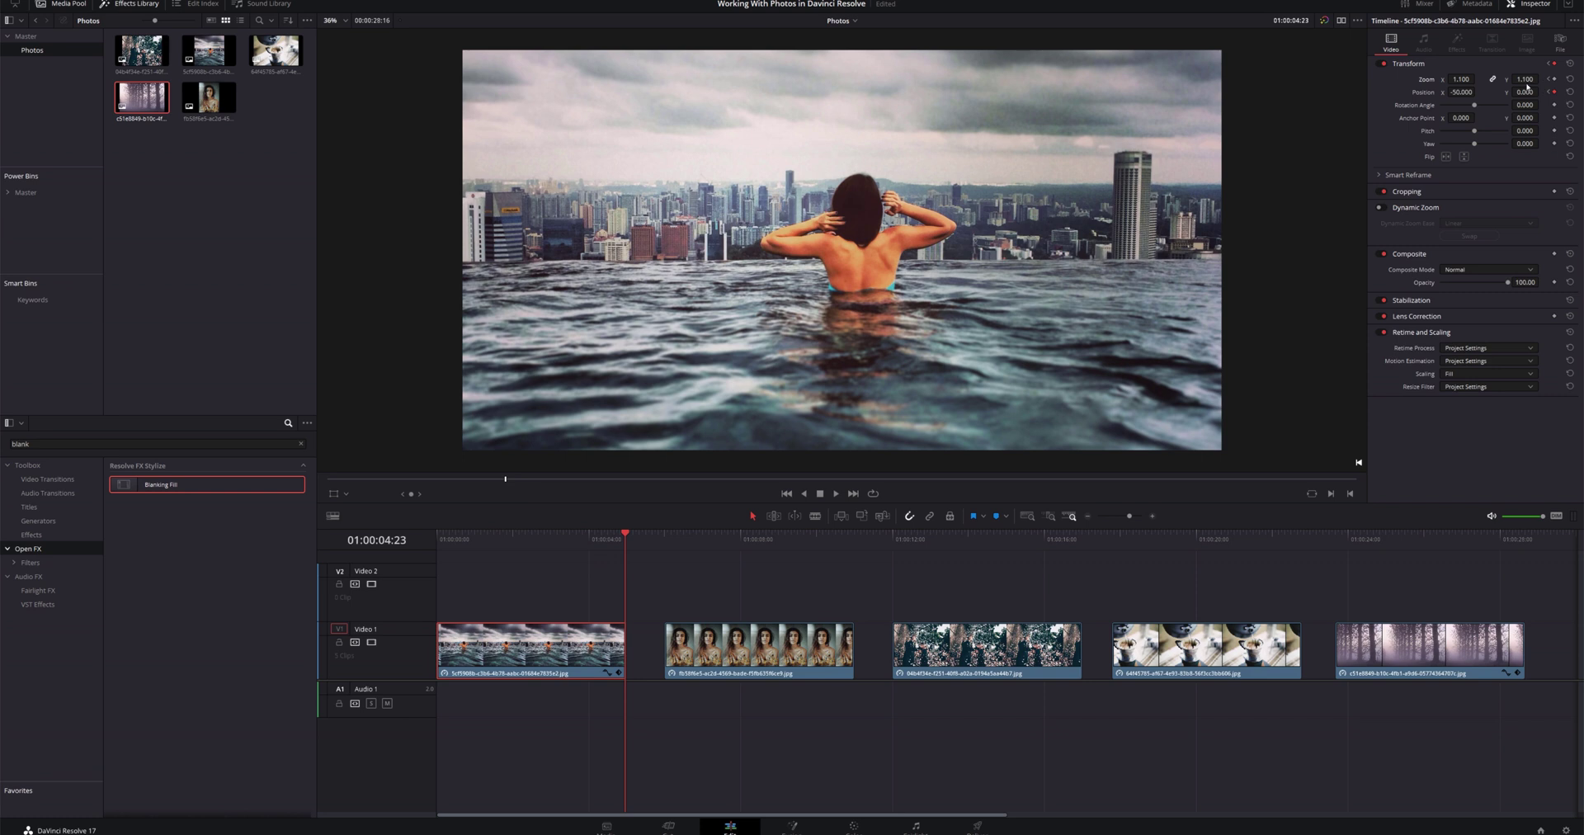
pyautogui.doubleClick(1468, 80)
pyautogui.write('1.05')
pyautogui.press('Return')
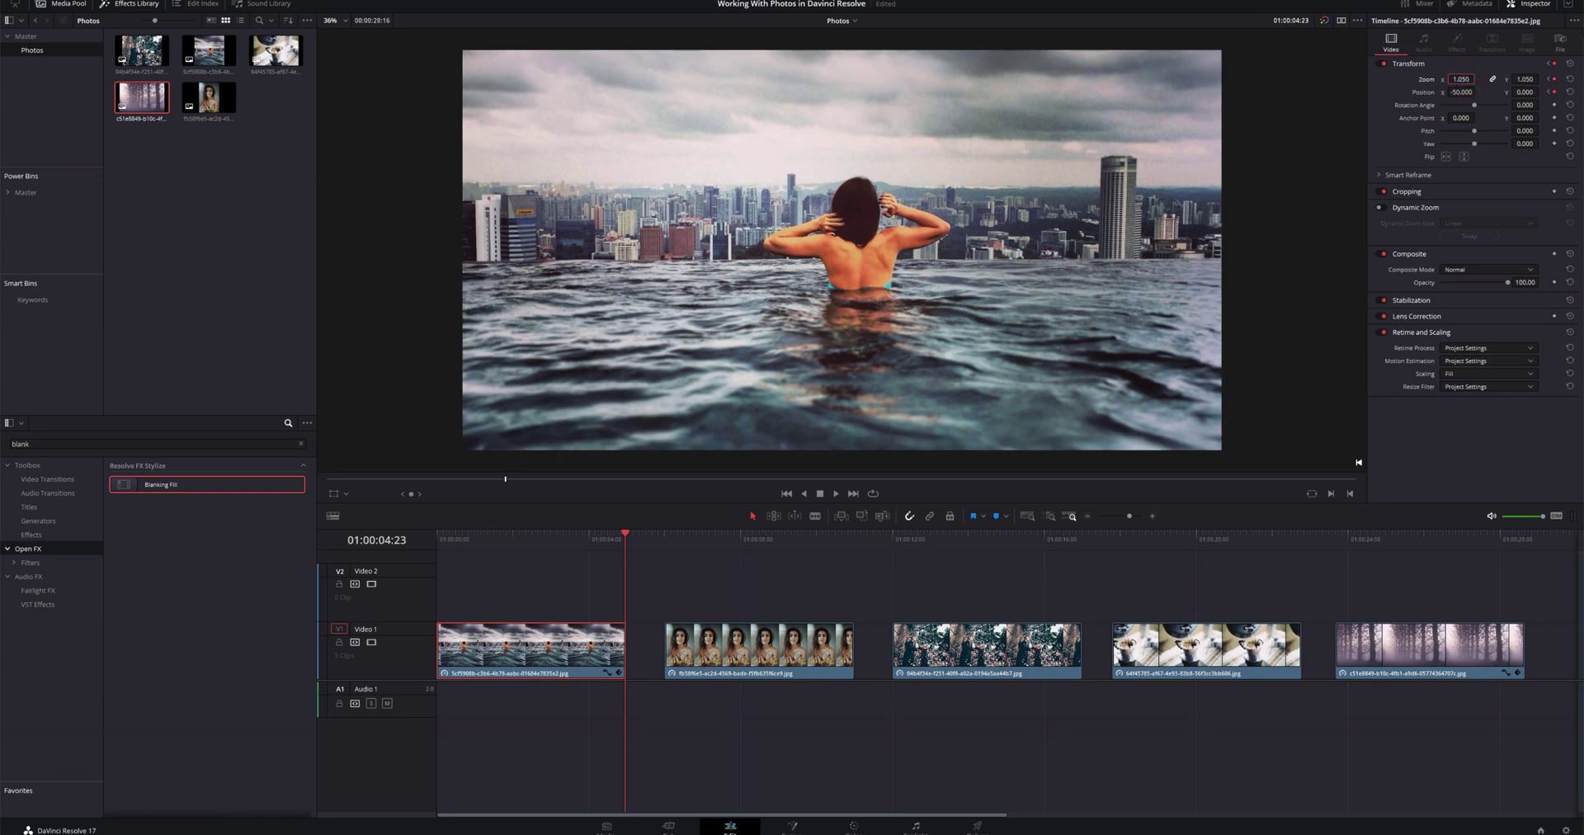
pyautogui.click(441, 534)
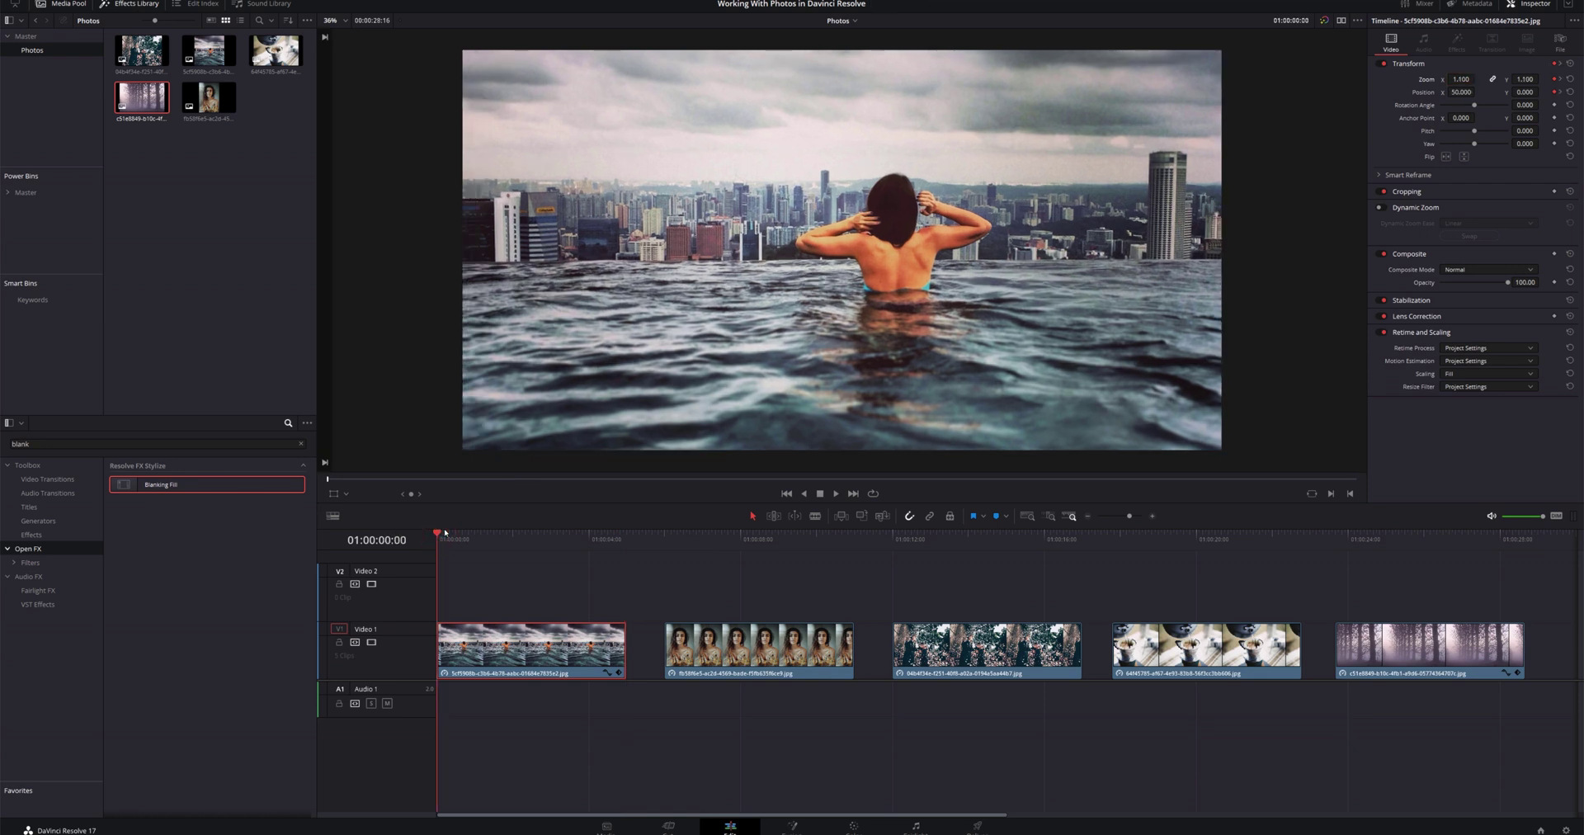
pyautogui.press('space')
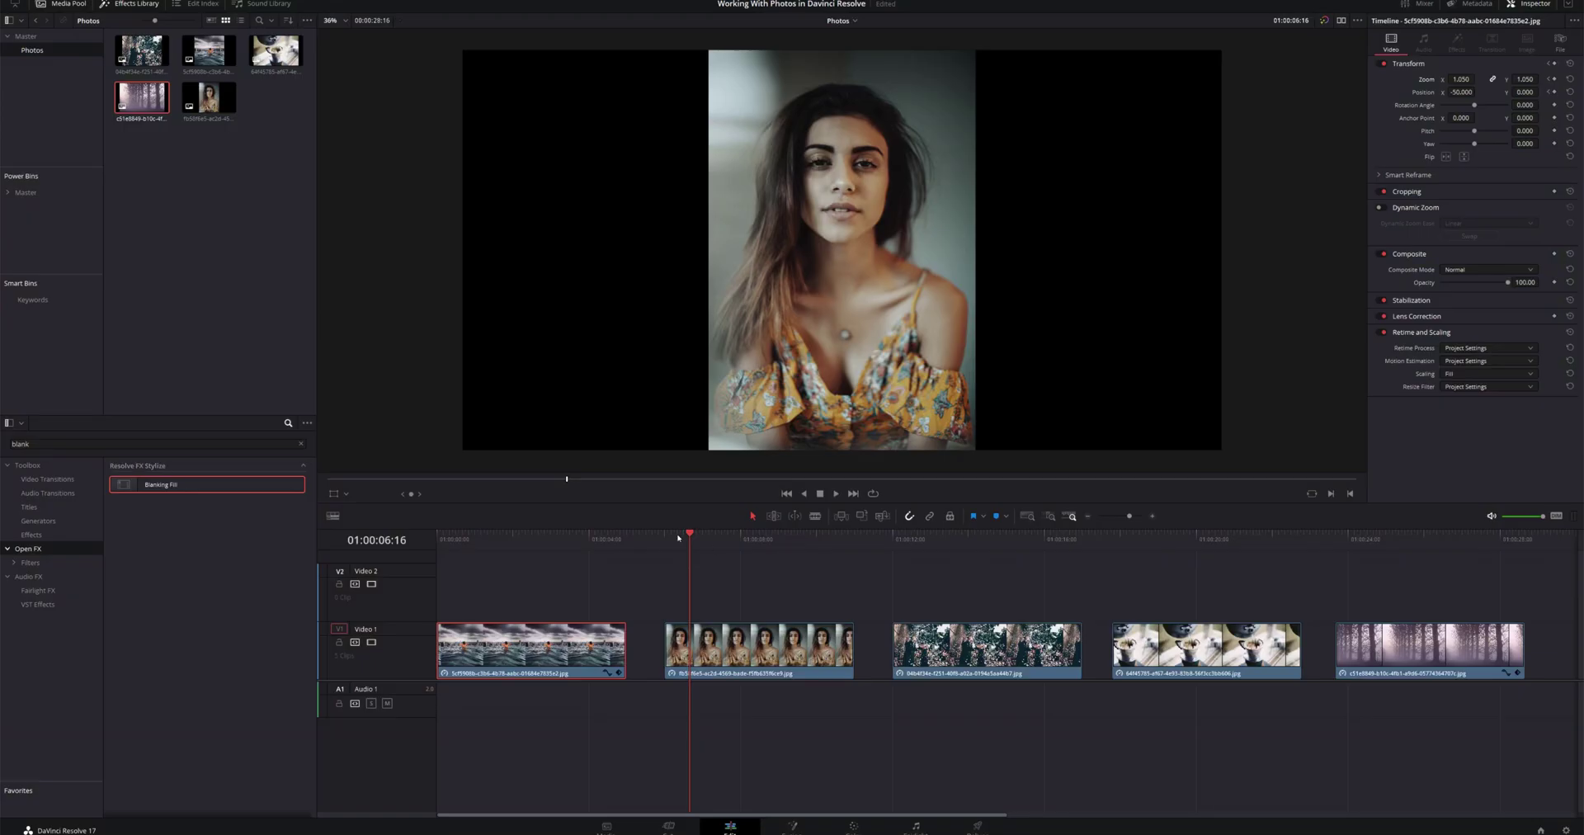
# Step: Select the portrait photo clip and clear 'blank' from the Effects Library search
pyautogui.click(678, 536)
pyautogui.click(718, 644)
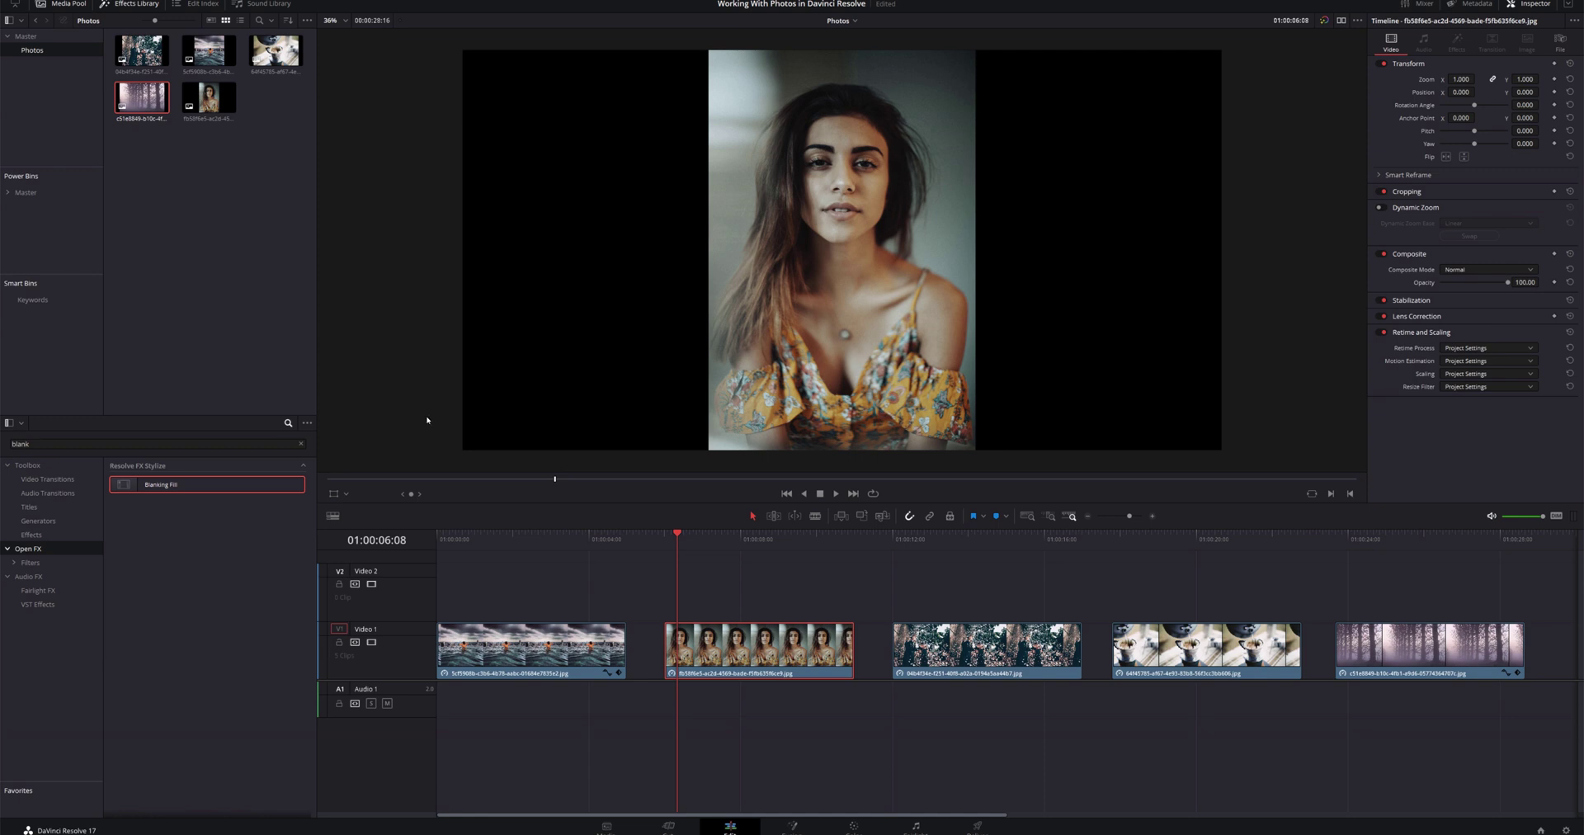
pyautogui.hotkey('ctrl', 'a')
pyautogui.press('BackSpace')
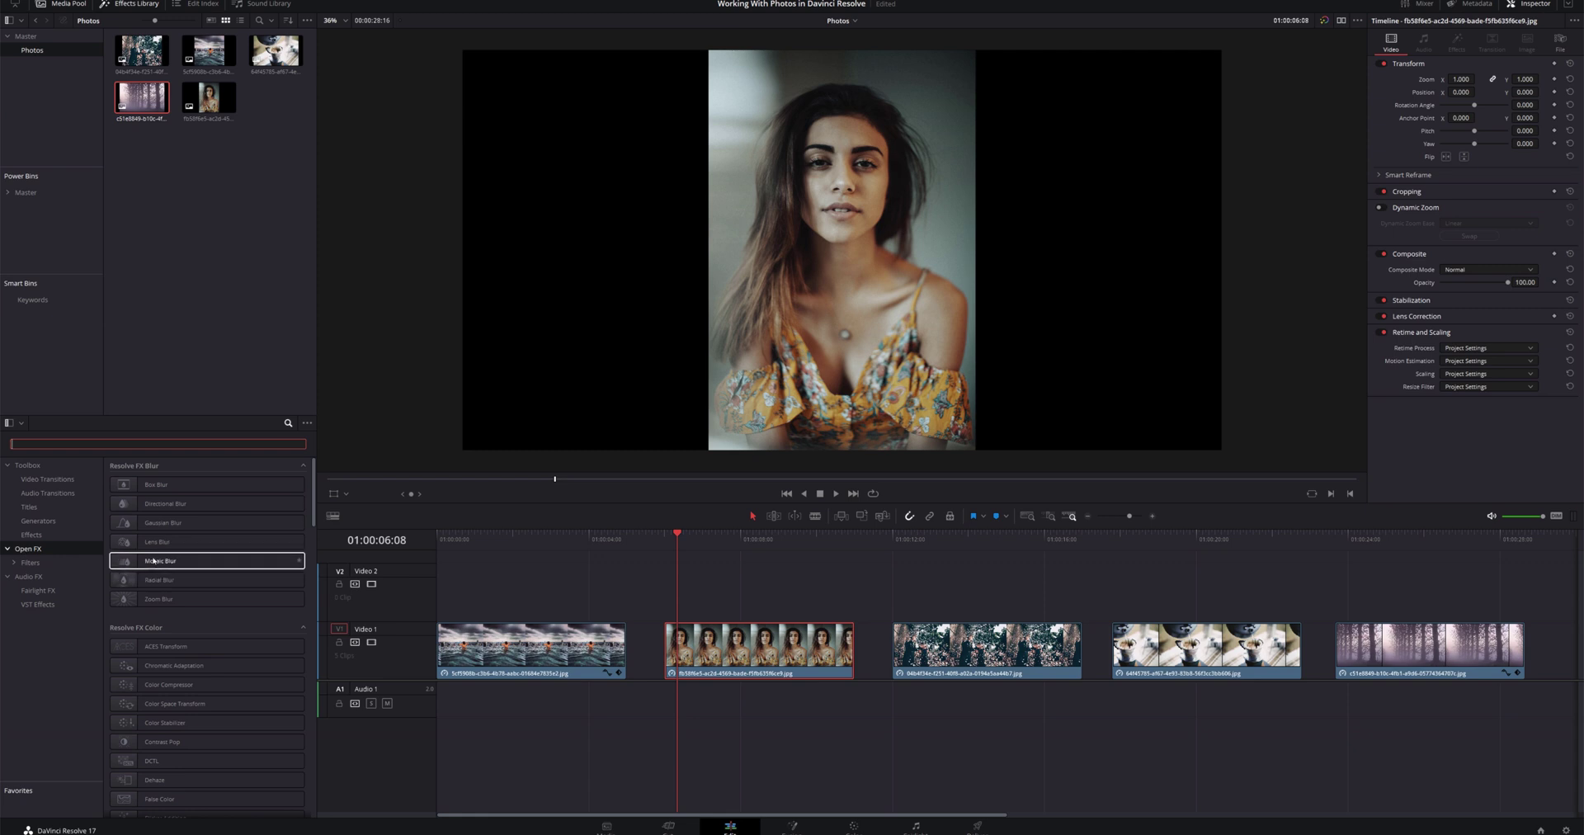
# Step: Search effects for 'bl' and drag Blanking Fill onto the portrait photo clip
pyautogui.click(121, 5)
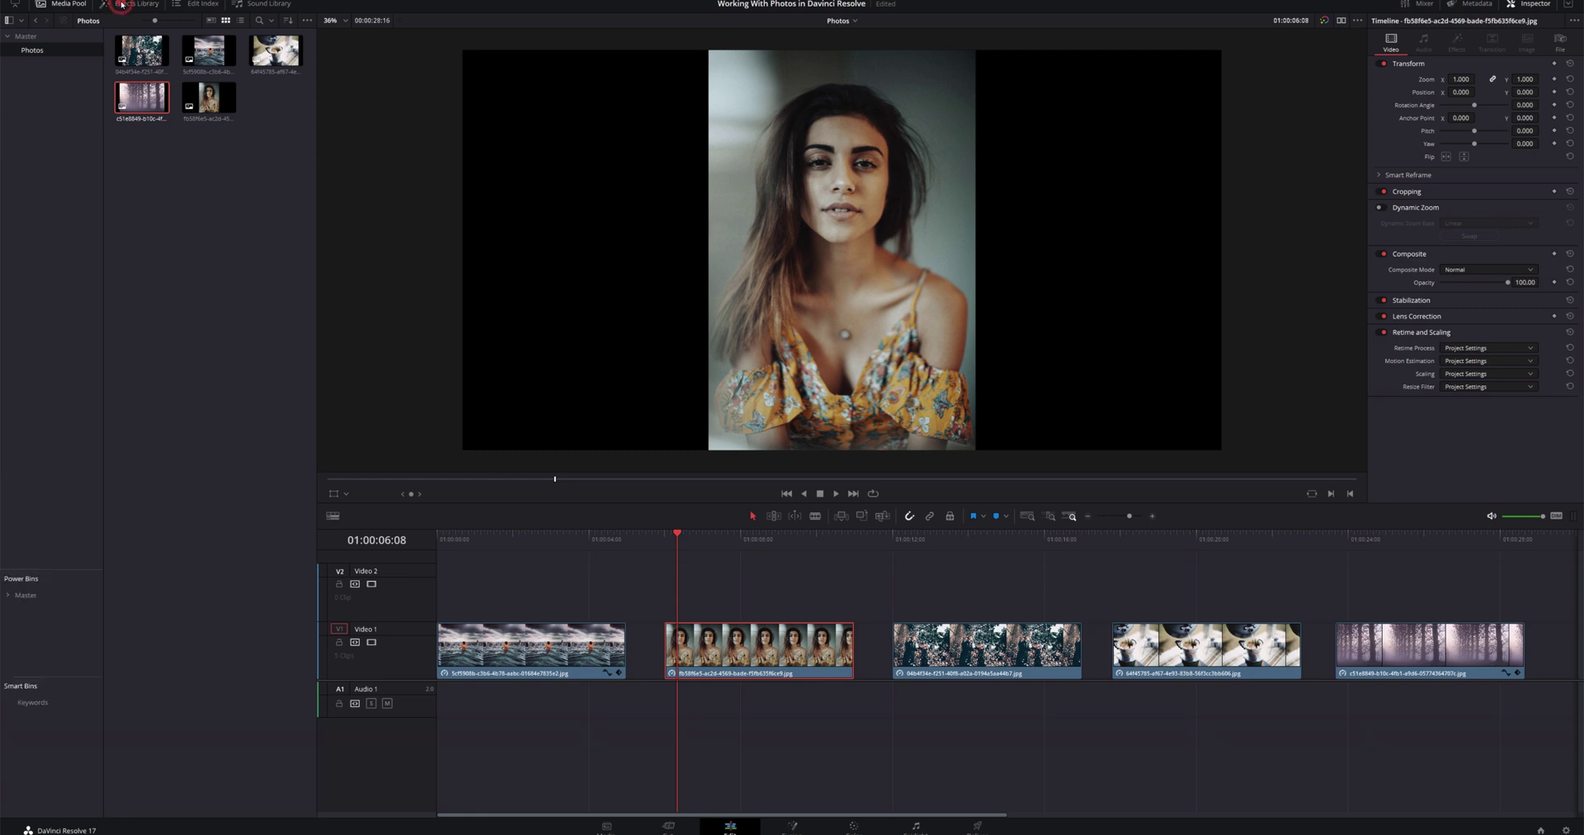
pyautogui.click(122, 4)
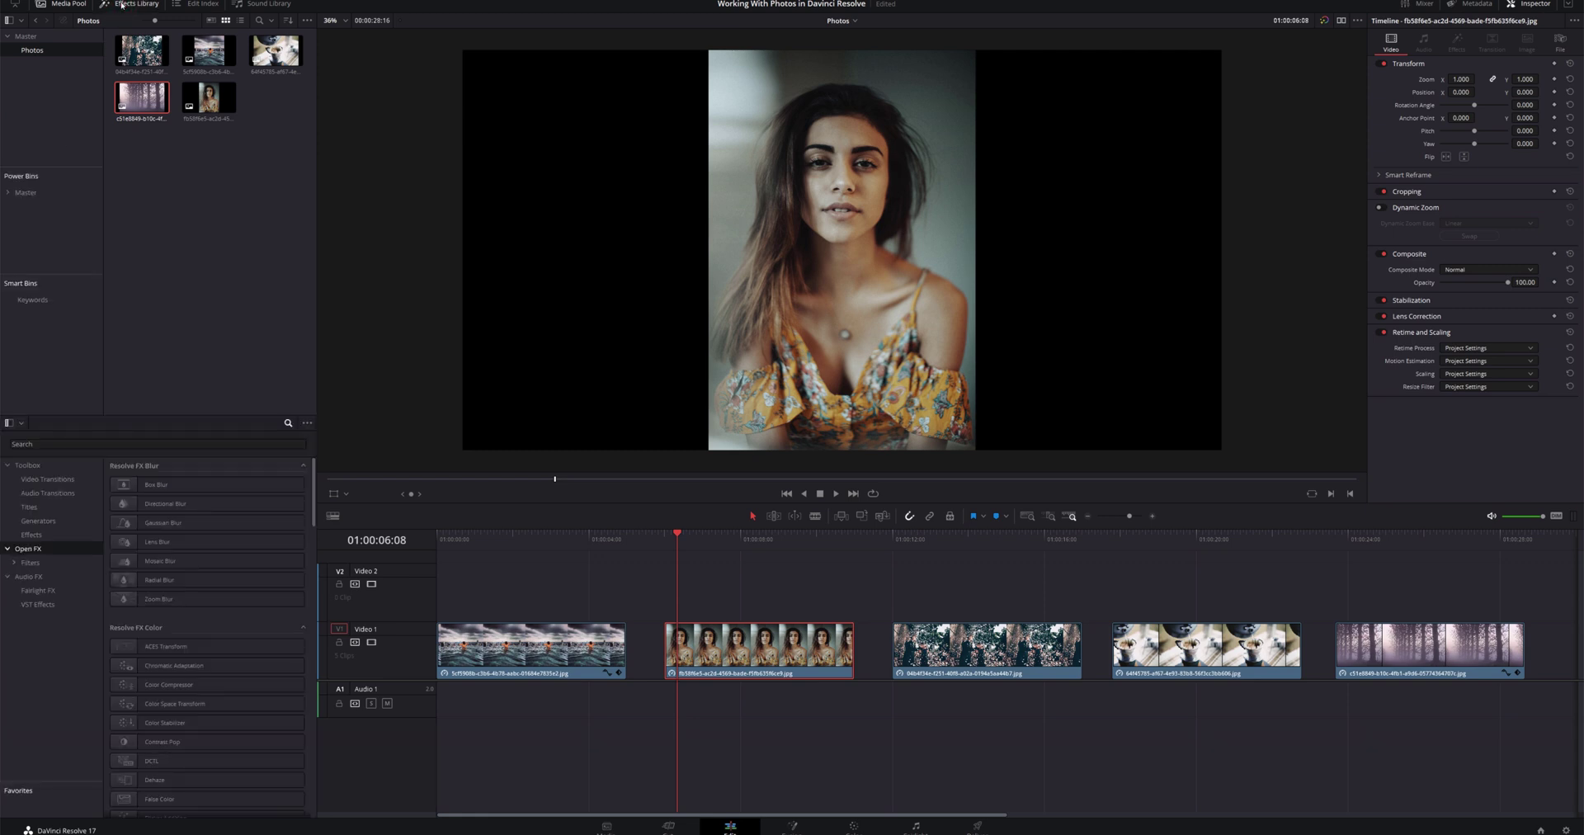
pyautogui.click(42, 444)
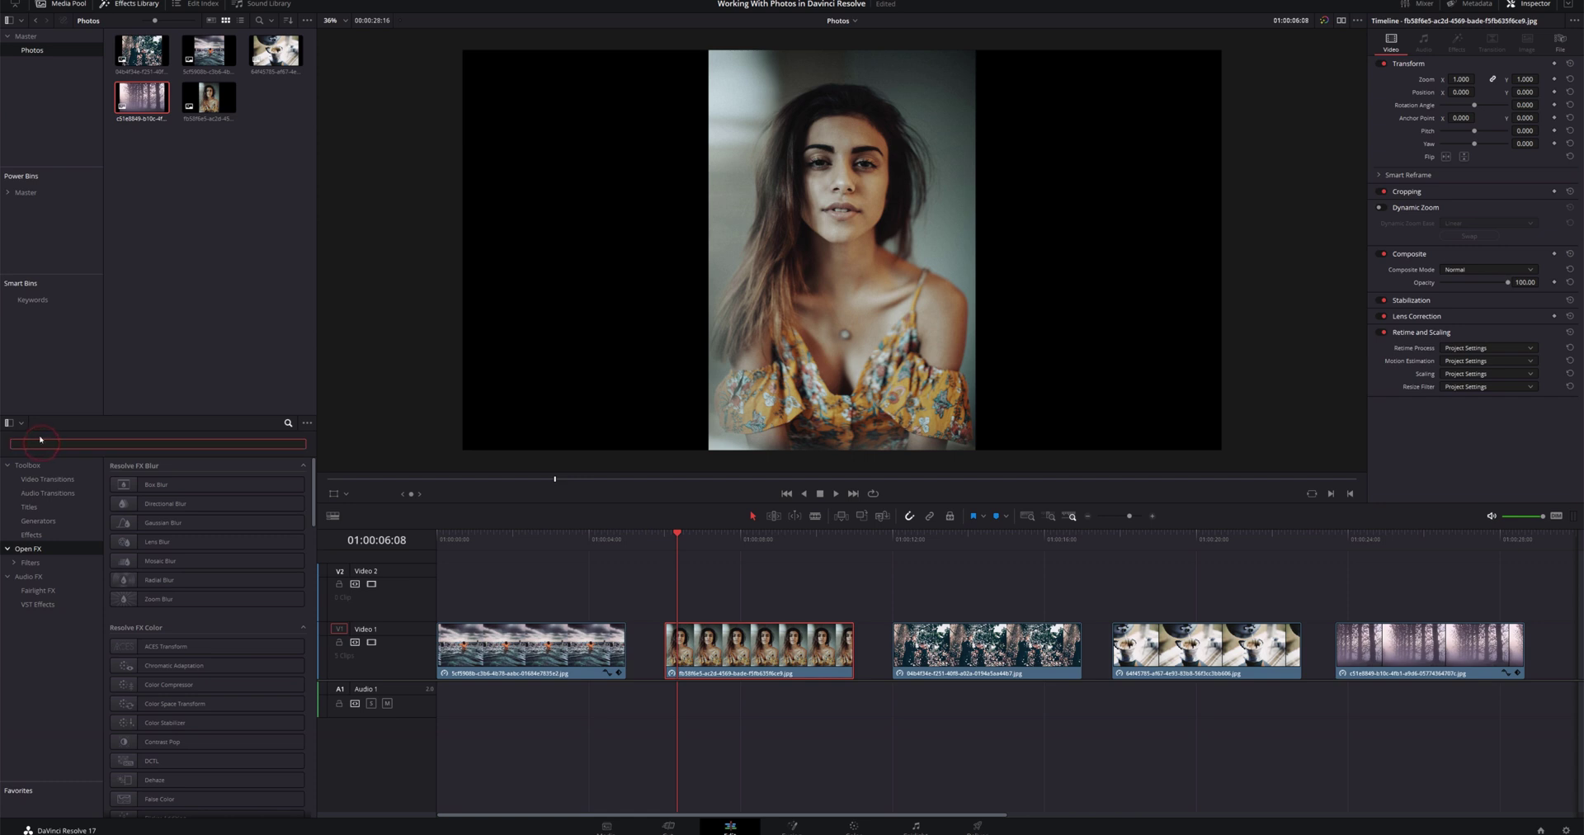
pyautogui.write('blank')
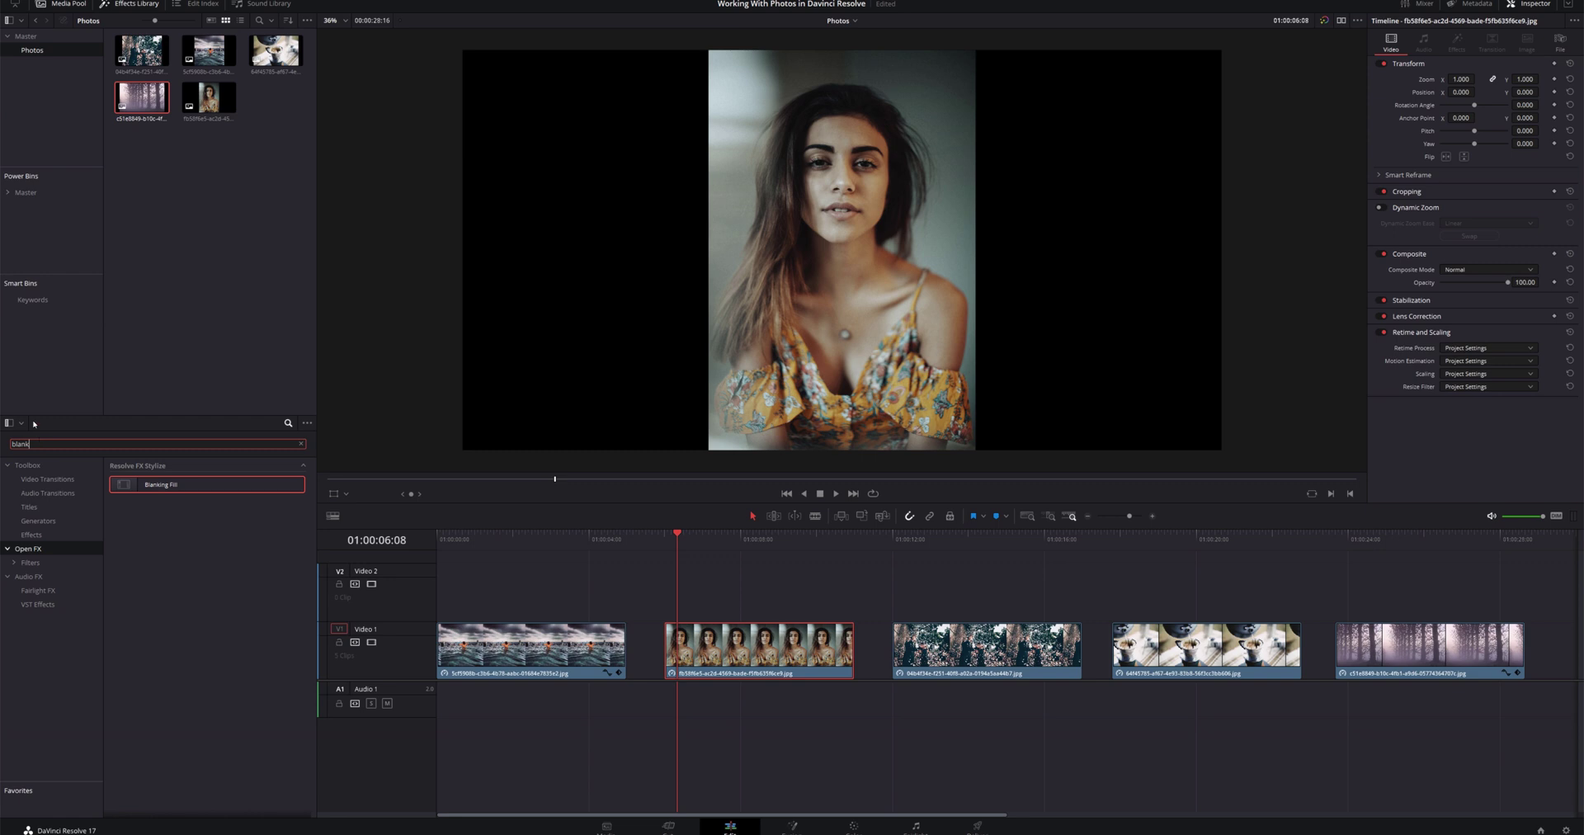
pyautogui.click(160, 484)
pyautogui.moveTo(580, 642); pyautogui.dragTo(745, 656)
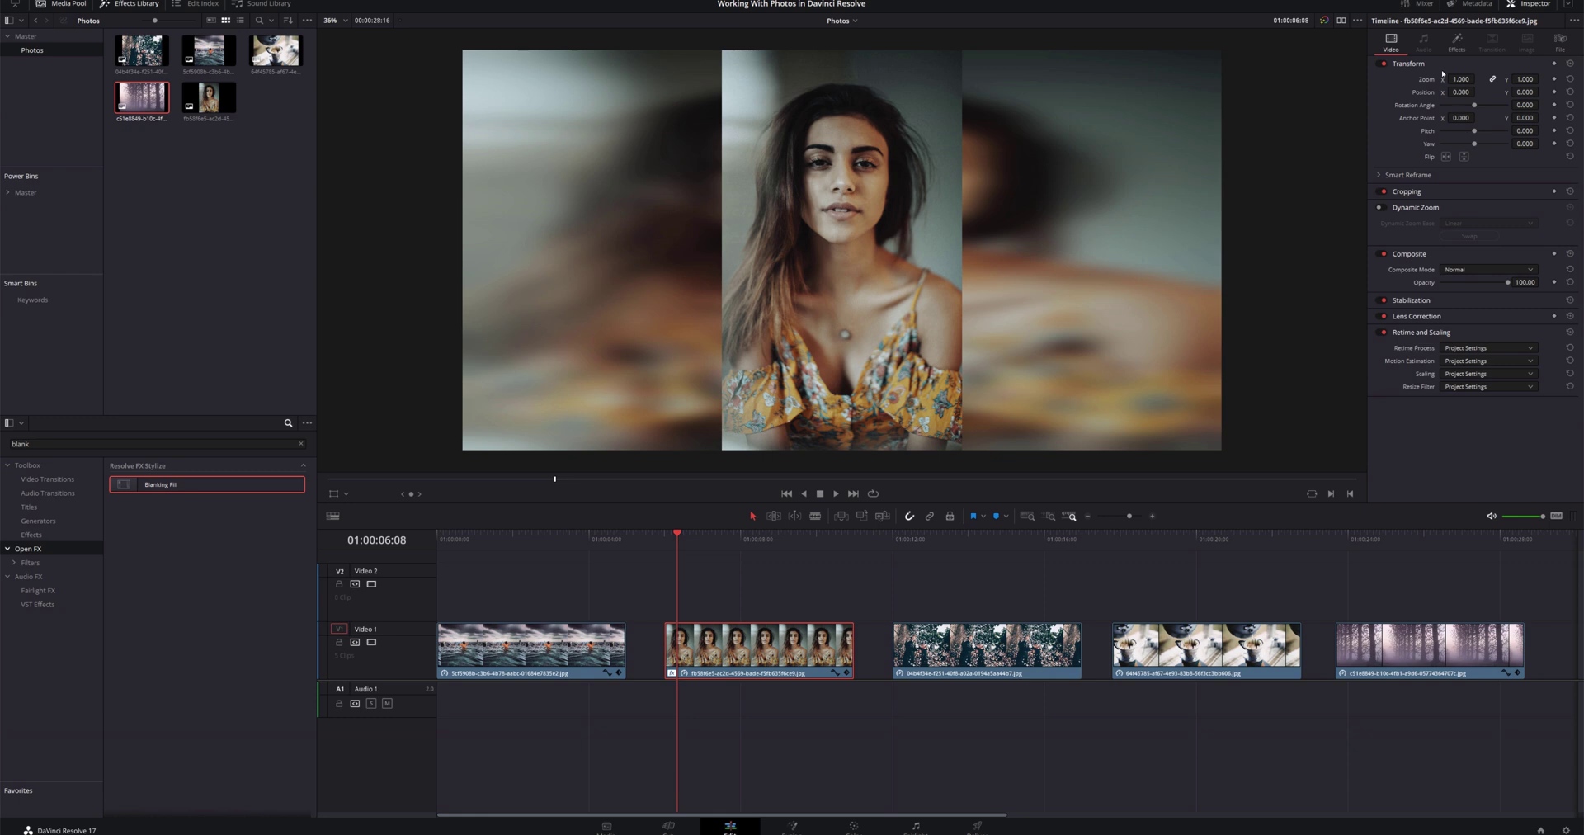
# Step: Switch the Blanking Fill's zoom mode to Zoom To Timeline
pyautogui.click(1457, 41)
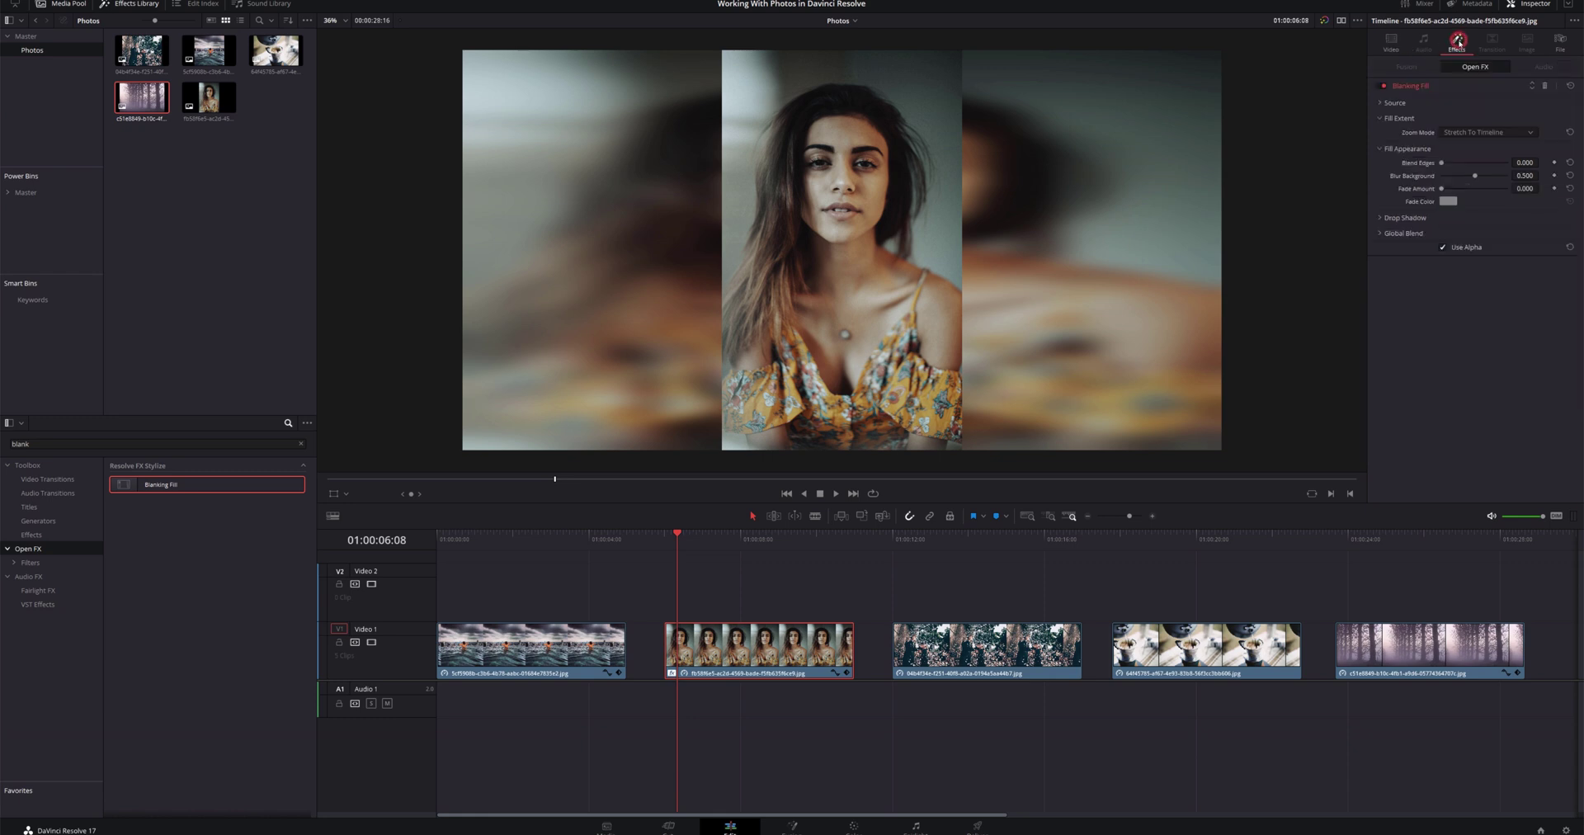
pyautogui.click(1462, 133)
pyautogui.click(1462, 157)
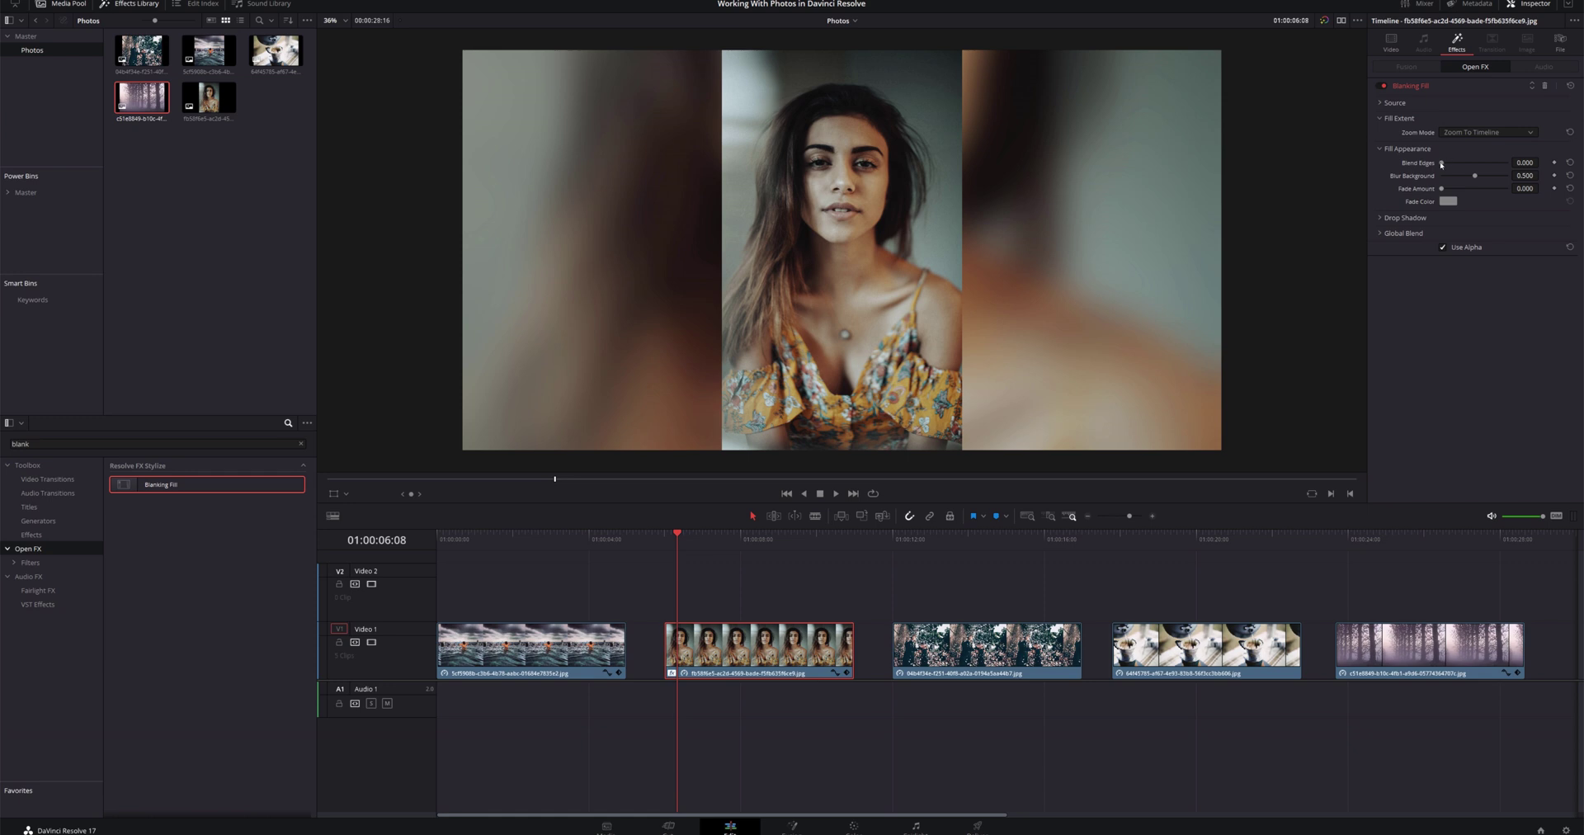
# Step: Blend the photo edges, set blur background 0.411 and fade amount 0.124, and bring up the fade colour picker
pyautogui.moveTo(1441, 164)
pyautogui.mouseDown()
pyautogui.moveTo(1483, 168)
pyautogui.moveTo(1420, 178)
pyautogui.mouseUp()
pyautogui.moveTo(1477, 178)
pyautogui.mouseDown()
pyautogui.moveTo(1493, 176)
pyautogui.moveTo(1468, 182)
pyautogui.mouseUp()
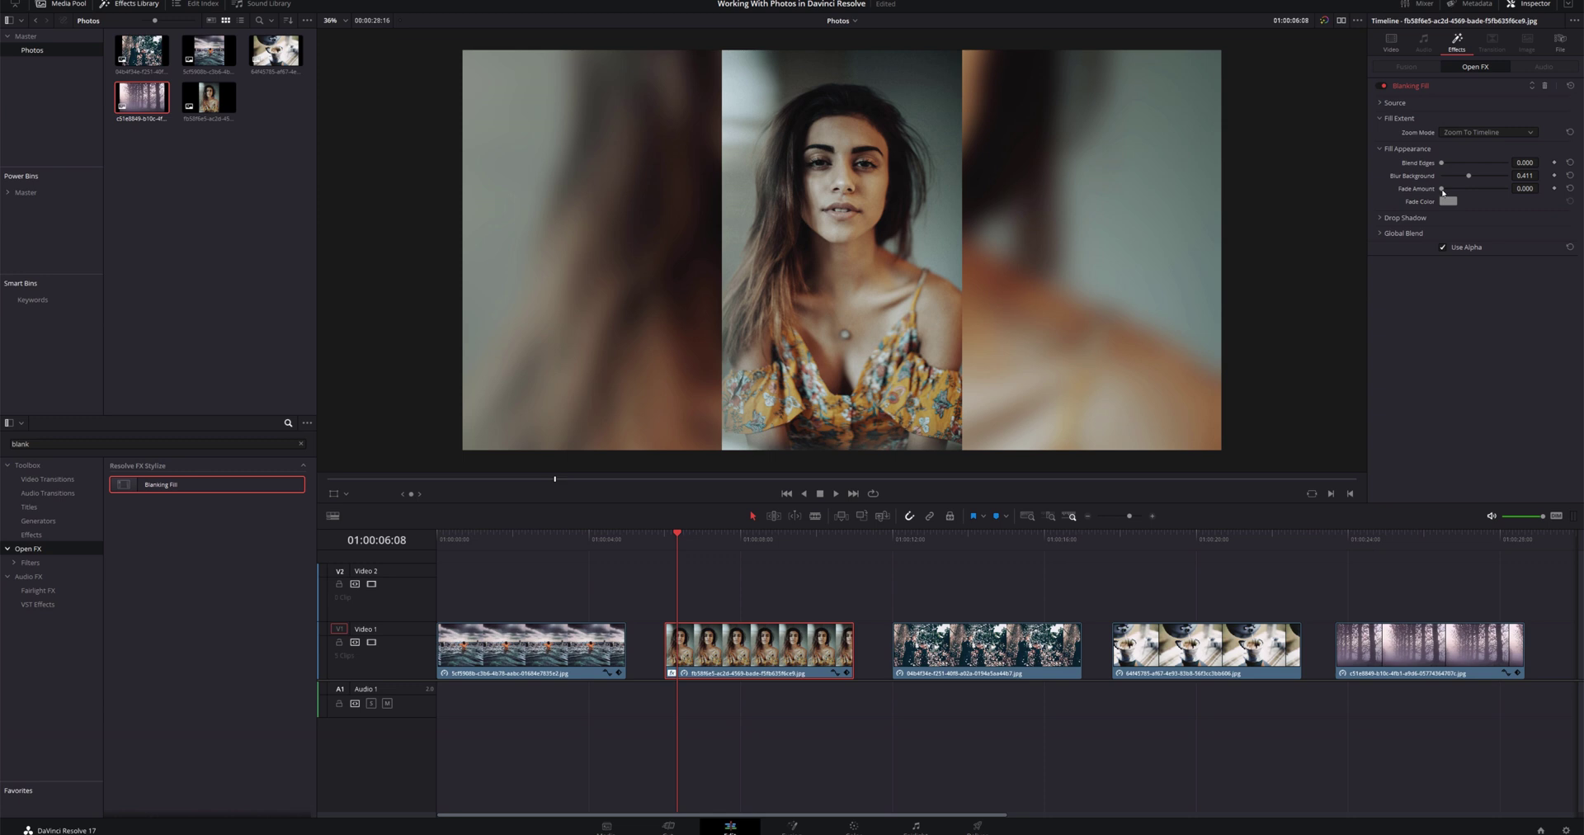
pyautogui.moveTo(1442, 190); pyautogui.dragTo(1450, 192)
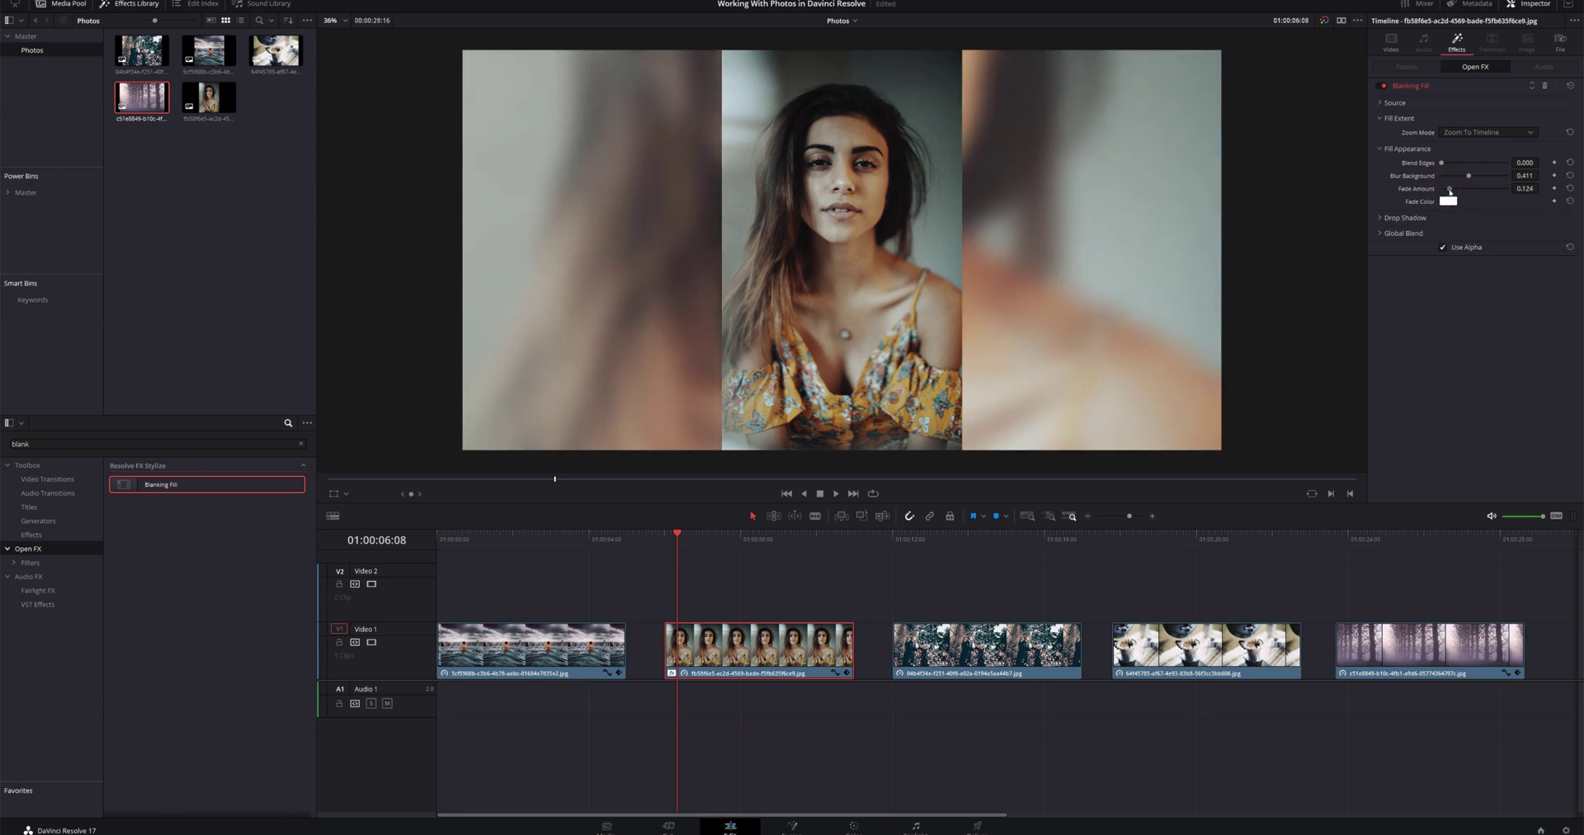
pyautogui.click(1449, 202)
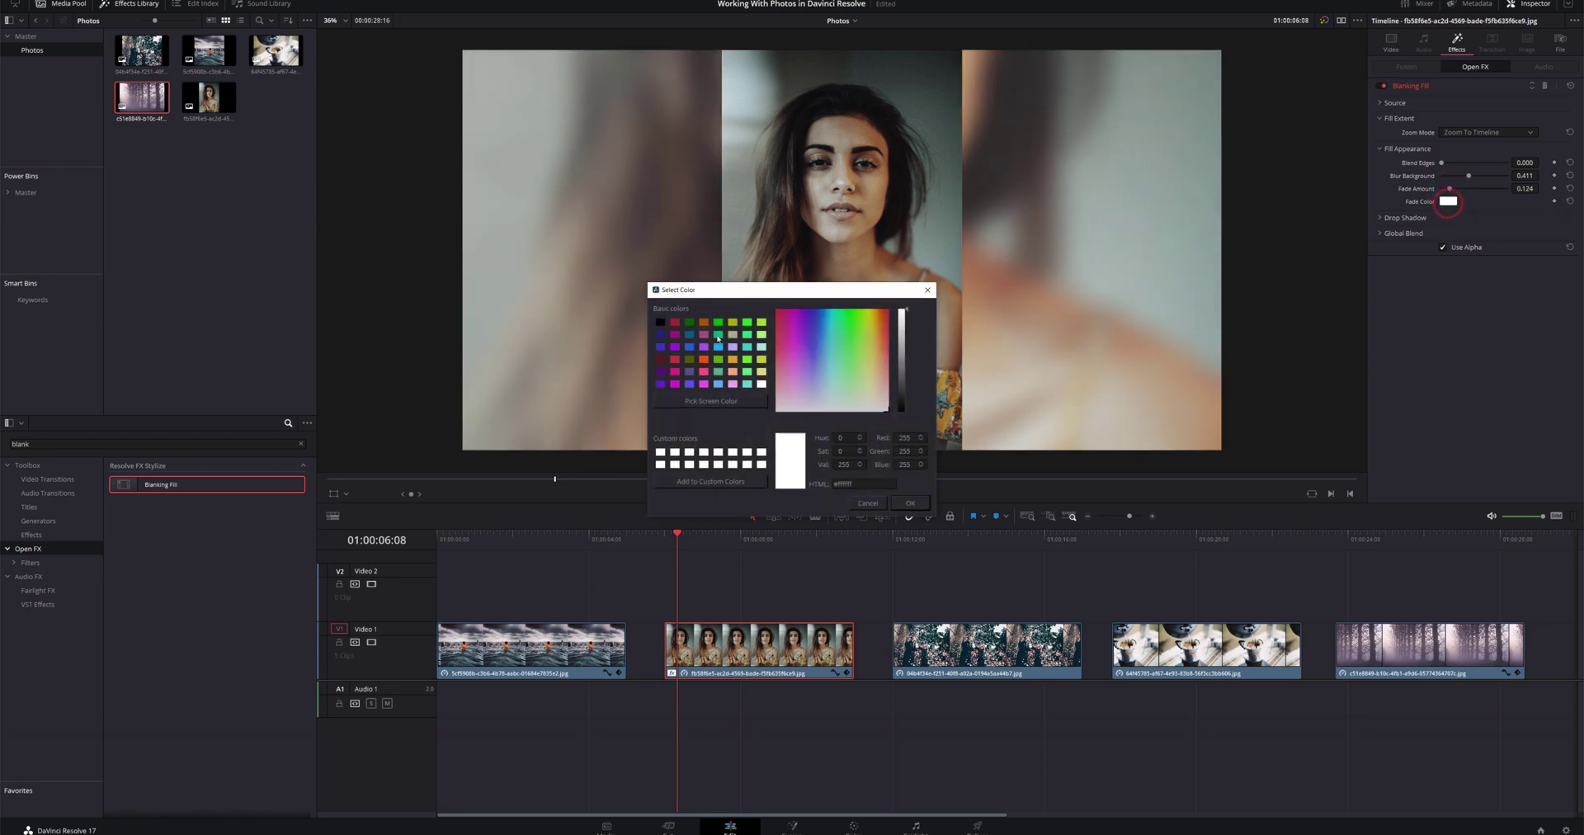
# Step: Try saturated and darker teal fade colours, then cancel to keep the fade white
pyautogui.click(833, 340)
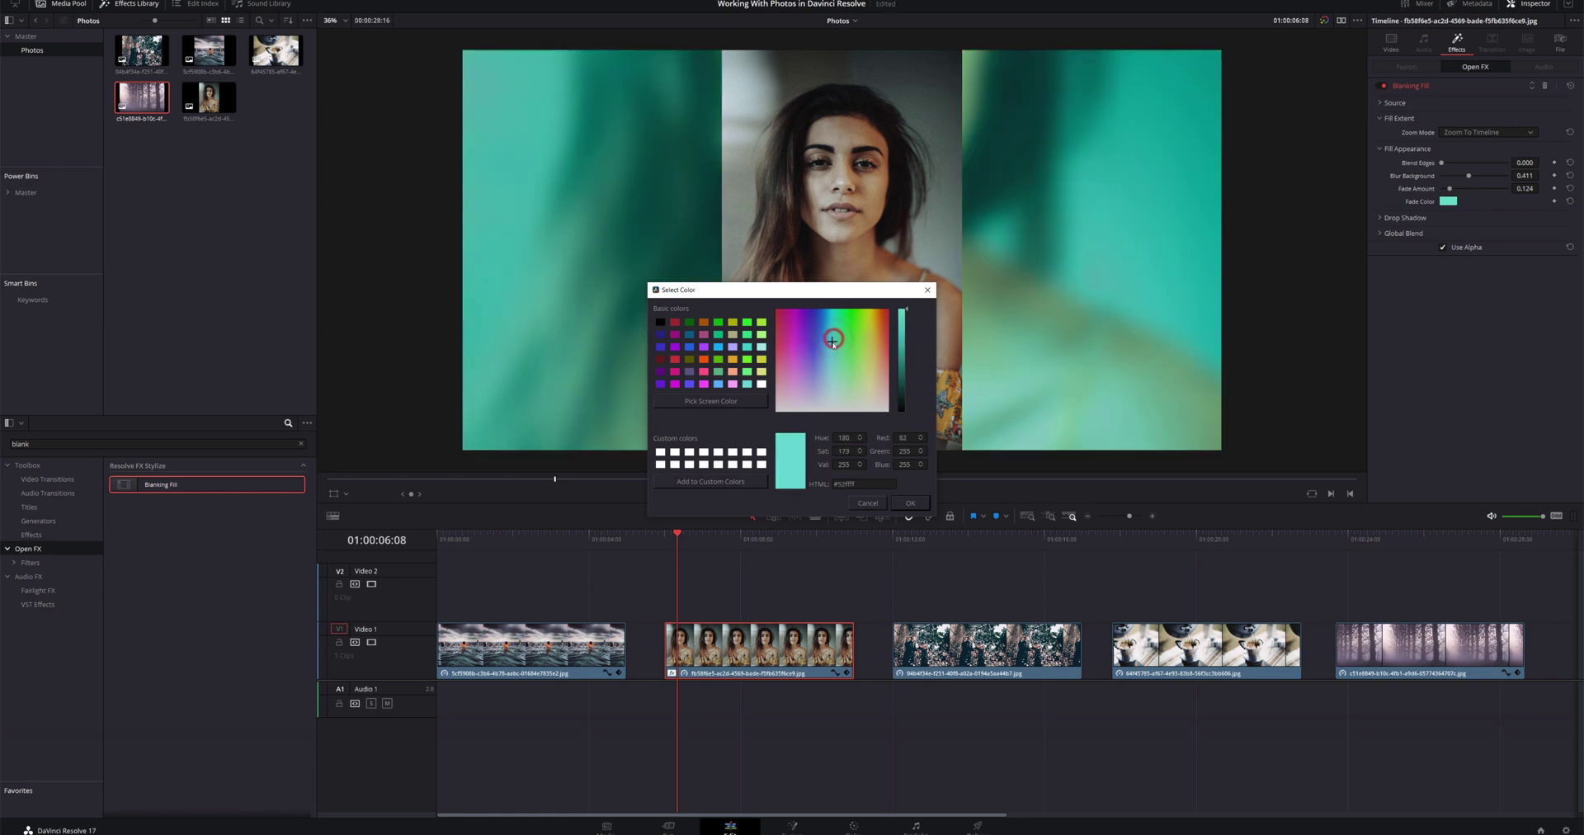
pyautogui.moveTo(833, 340); pyautogui.dragTo(833, 323)
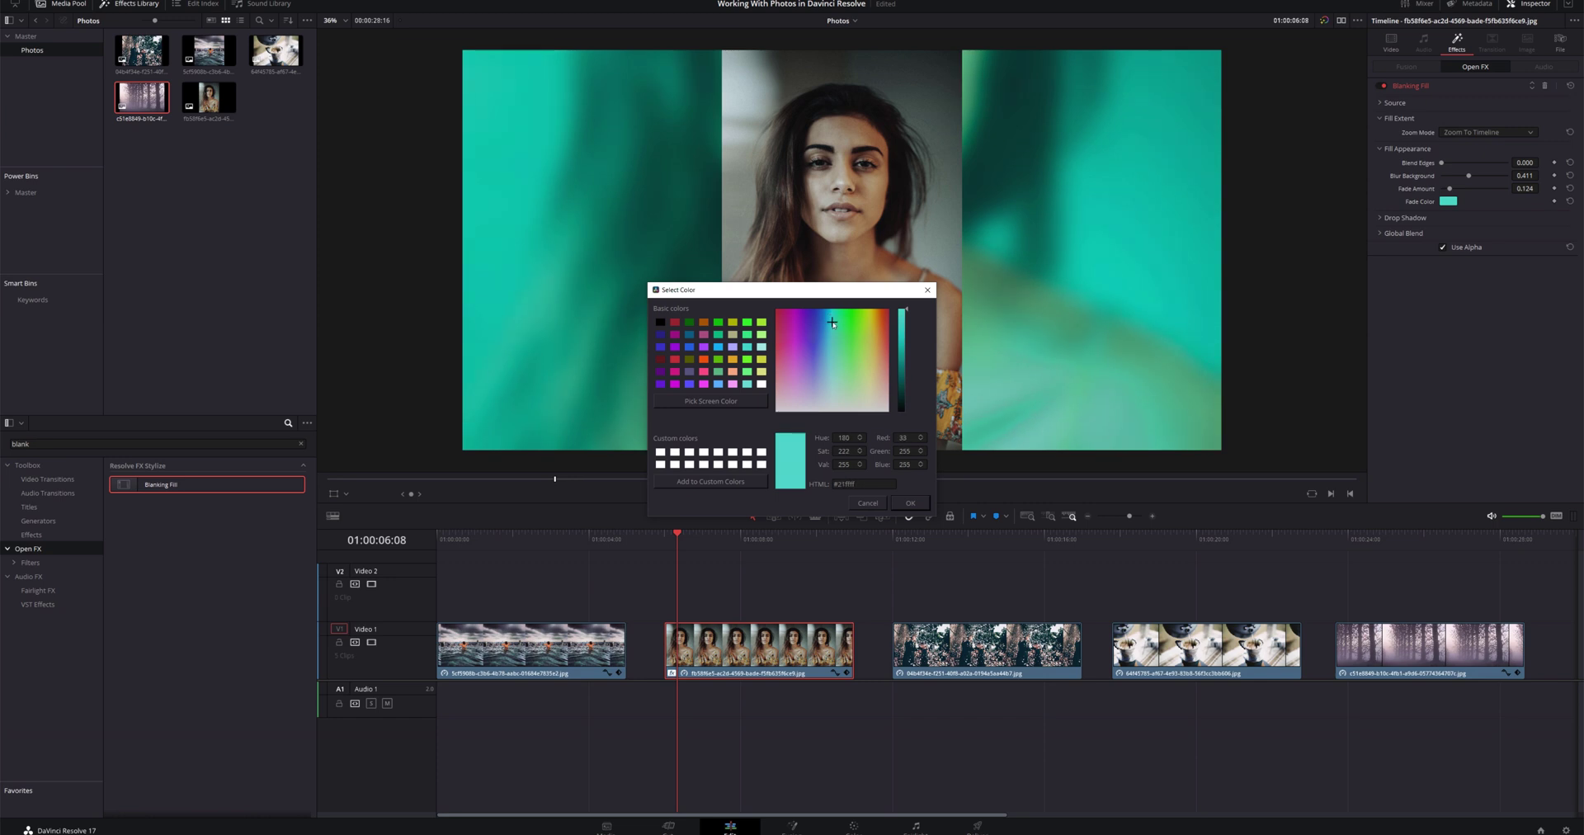
pyautogui.click(908, 311)
pyautogui.moveTo(908, 312); pyautogui.dragTo(907, 347)
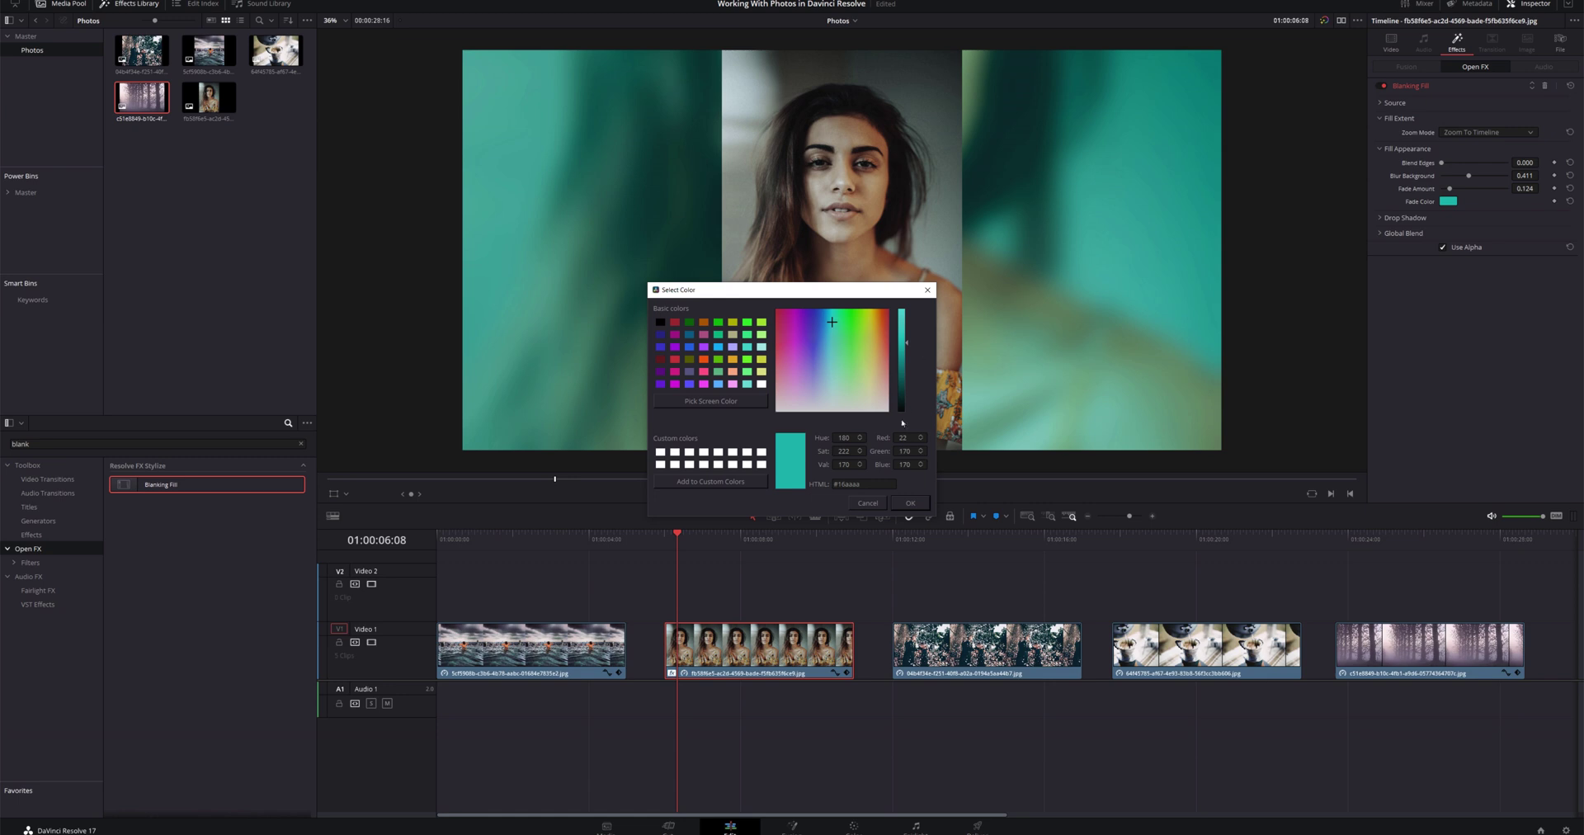
pyautogui.click(868, 503)
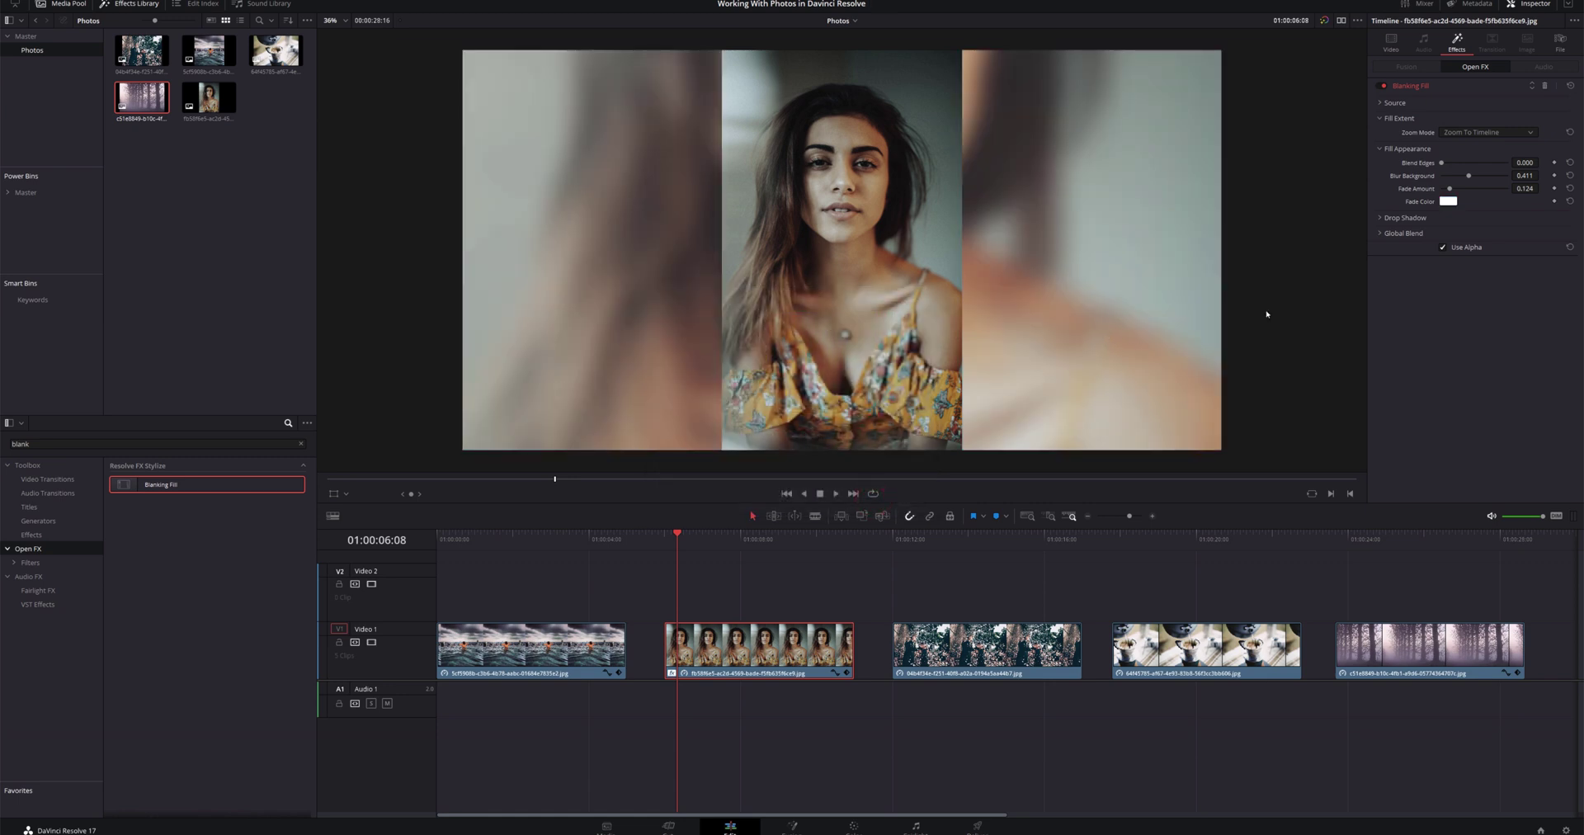
# Step: Set the drop shadow to strength 0.822, angle 37.5, distance 0.022 and blur 0.550
pyautogui.click(1381, 219)
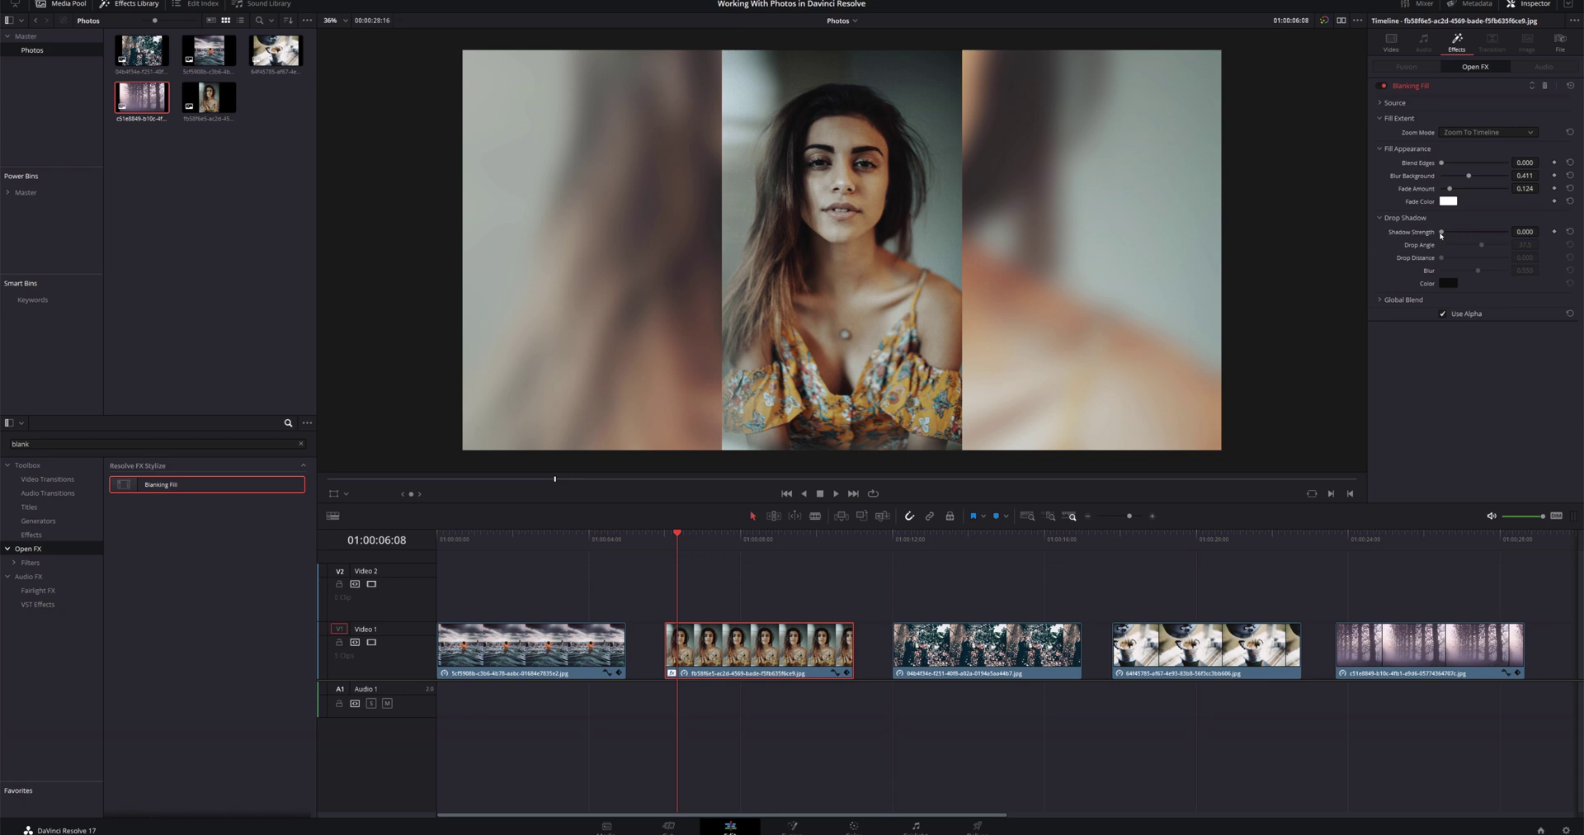
pyautogui.moveTo(1441, 234); pyautogui.dragTo(1496, 238)
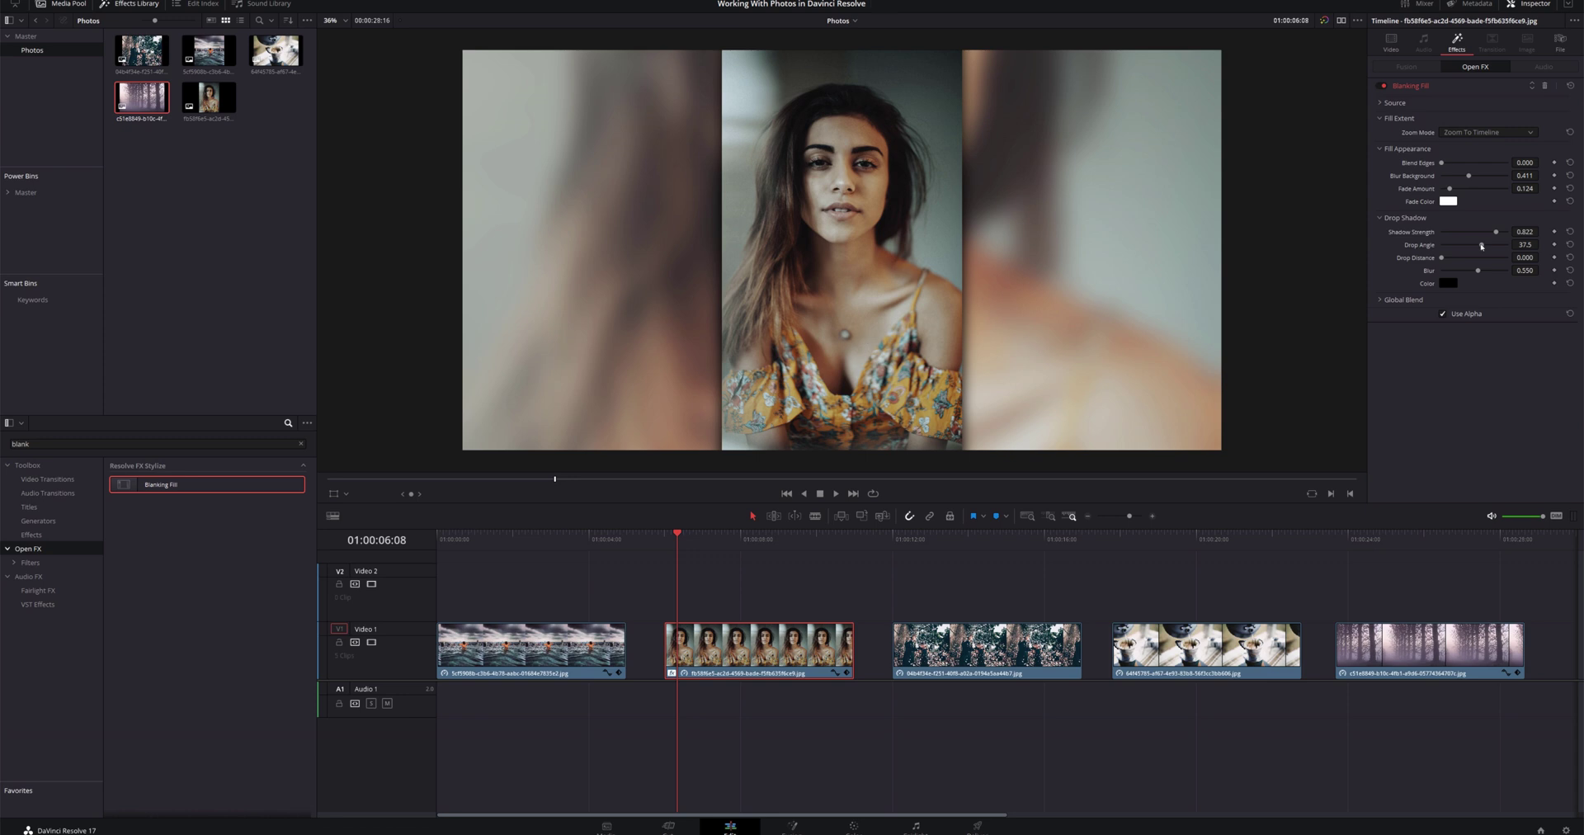
pyautogui.moveTo(1482, 246)
pyautogui.mouseDown()
pyautogui.moveTo(1506, 245)
pyautogui.moveTo(1477, 245)
pyautogui.mouseUp()
pyautogui.click(1569, 245)
pyautogui.moveTo(1441, 261)
pyautogui.mouseDown()
pyautogui.moveTo(1481, 264)
pyautogui.moveTo(1448, 264)
pyautogui.mouseUp()
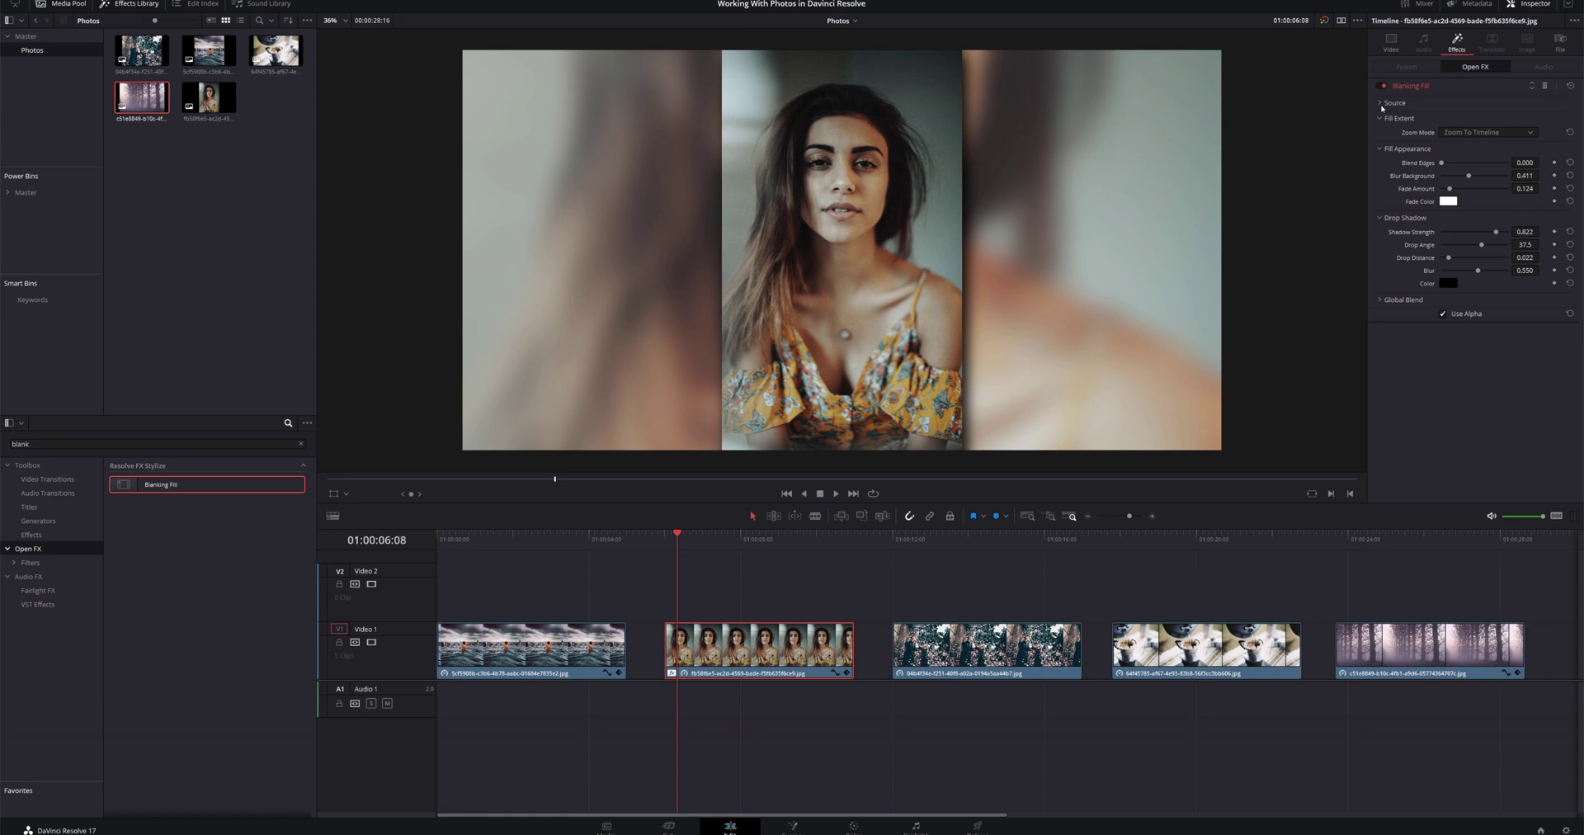
pyautogui.click(1382, 104)
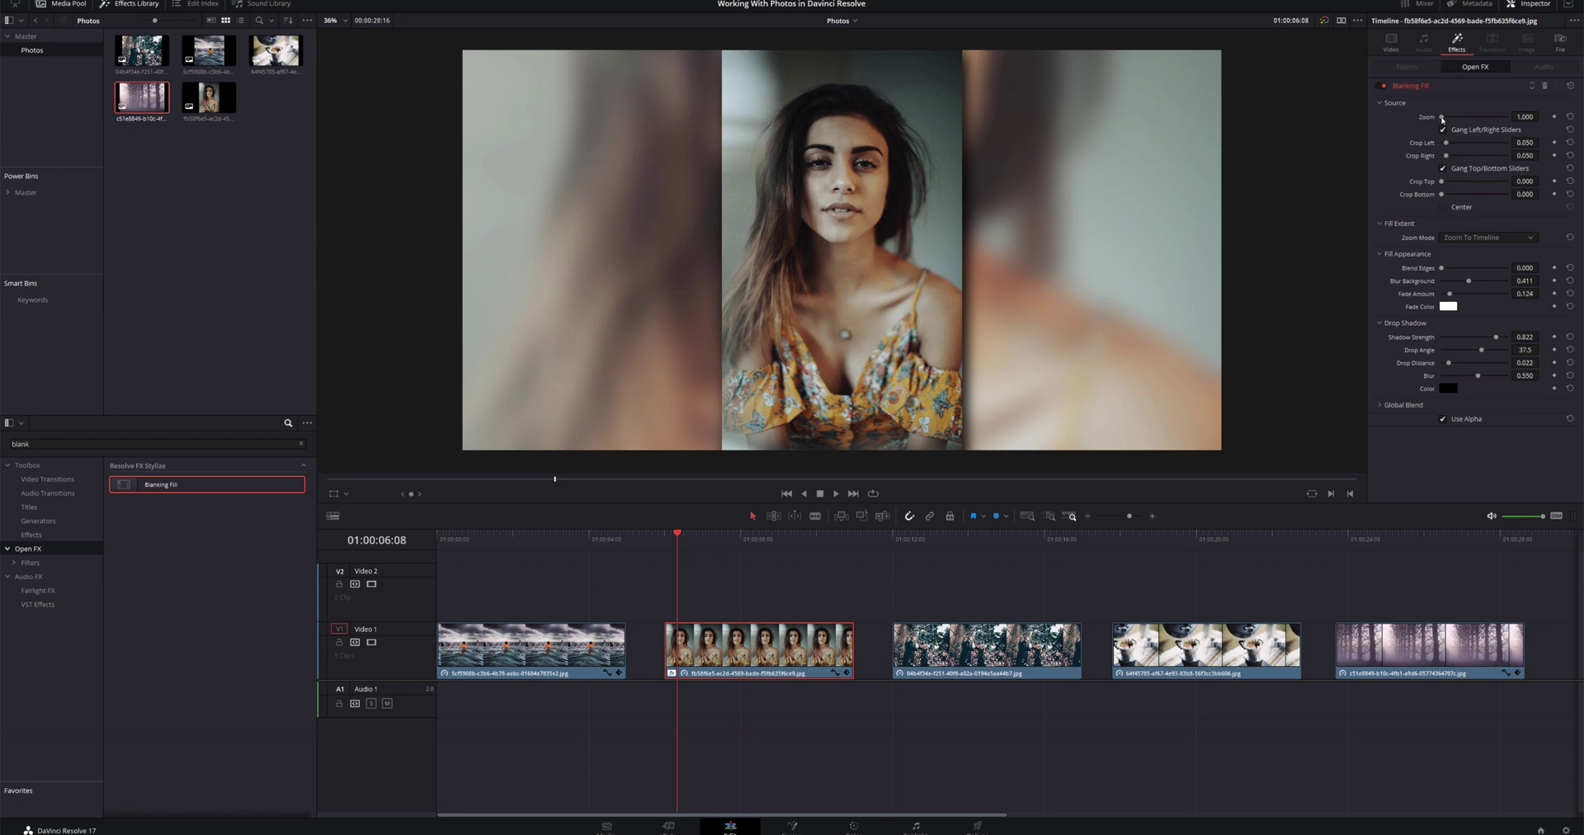
# Step: Keyframe Source Zoom 1.186 at 01:00:06:00 and 1.000 at 01:00:10:23, then return to the clip start
pyautogui.click(666, 539)
pyautogui.moveTo(1442, 118); pyautogui.dragTo(1454, 121)
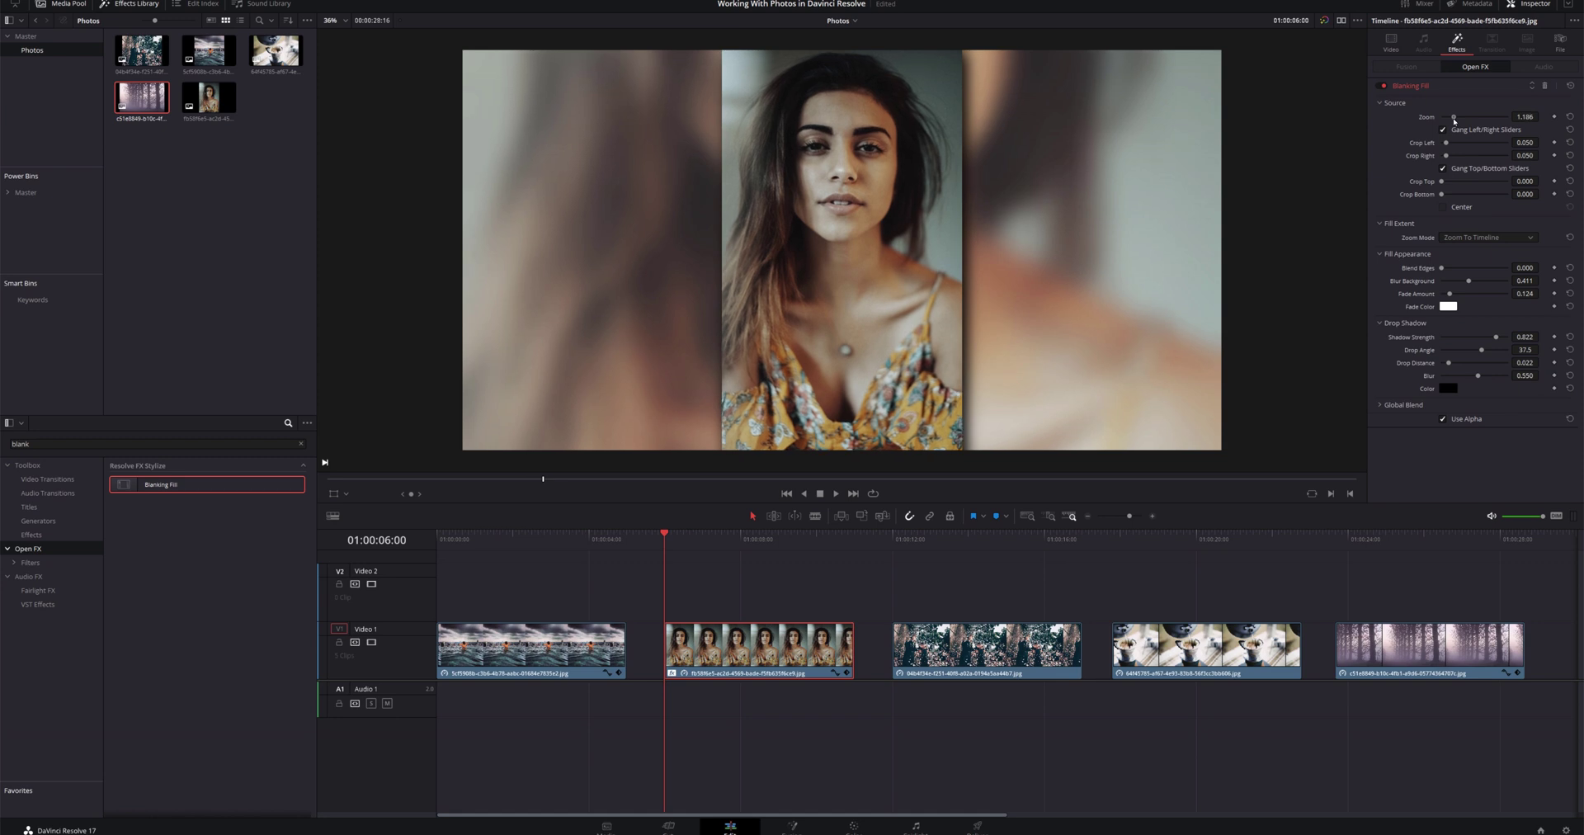
pyautogui.click(1554, 116)
pyautogui.click(852, 542)
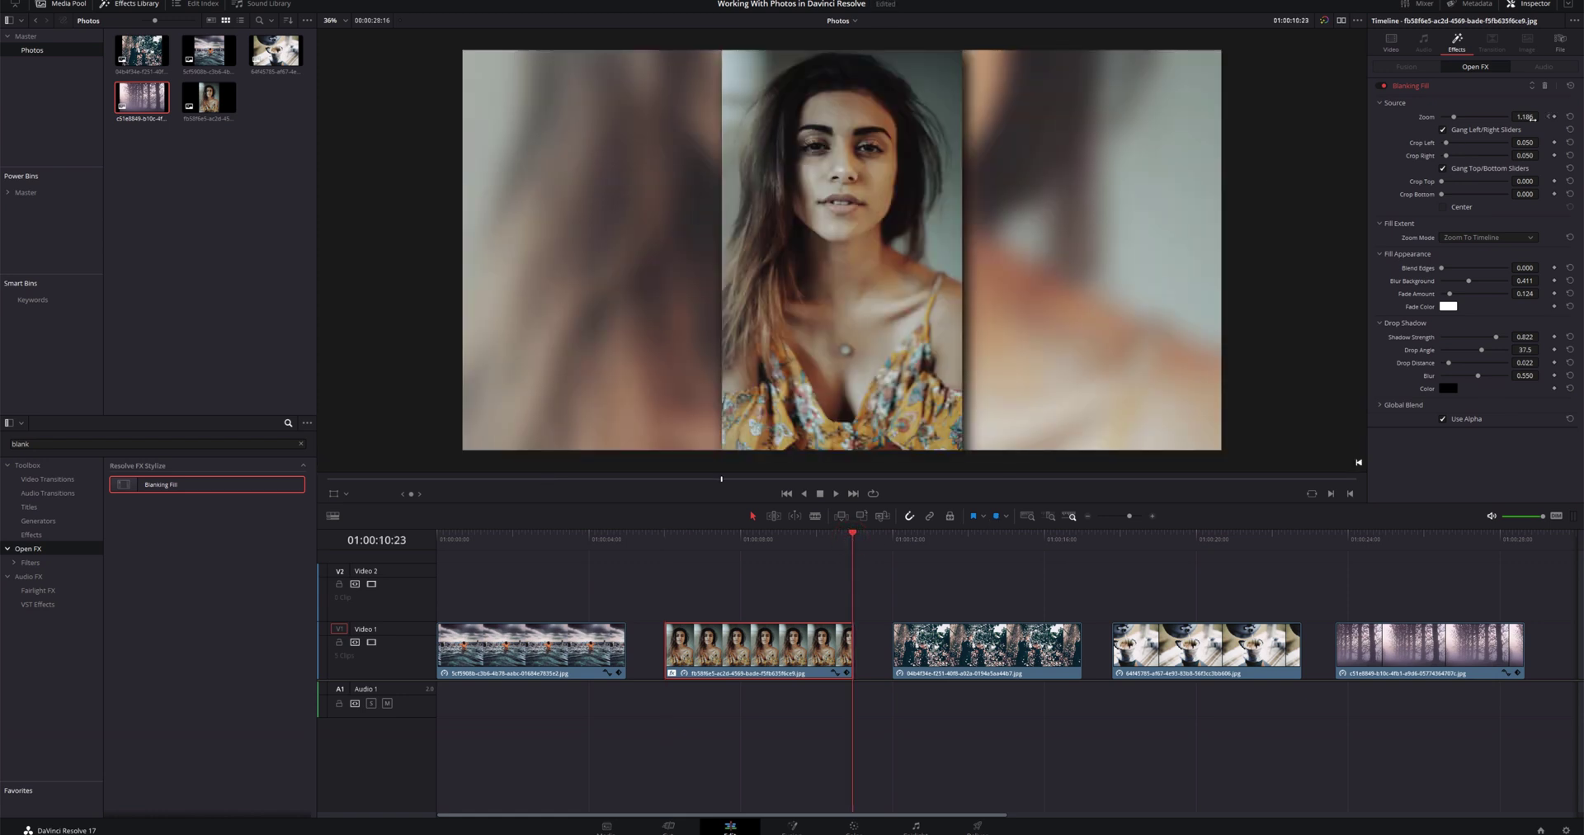
pyautogui.moveTo(1459, 118); pyautogui.dragTo(1437, 118)
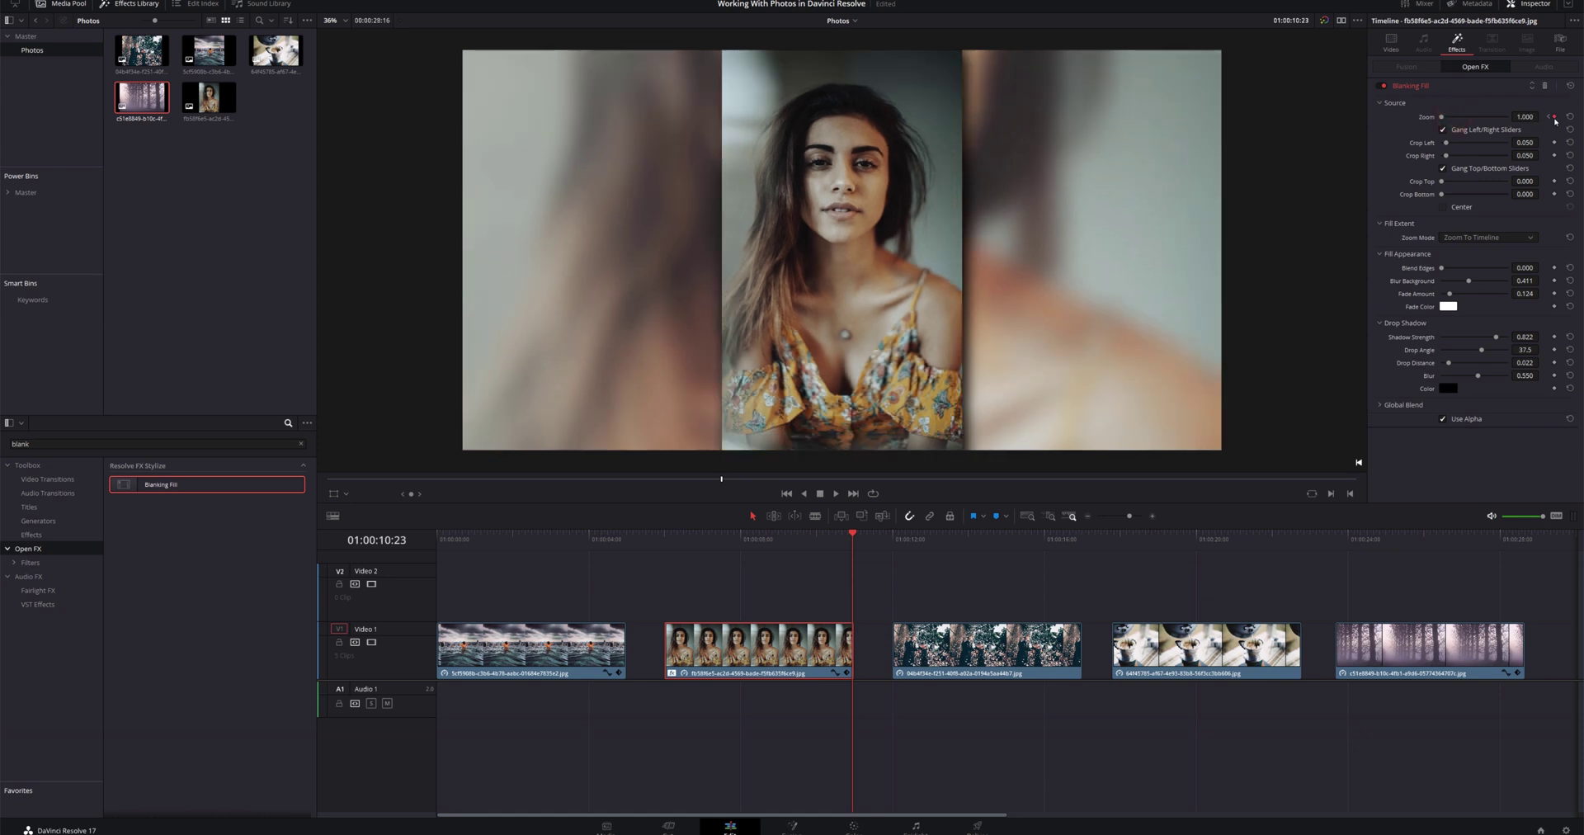
pyautogui.click(665, 541)
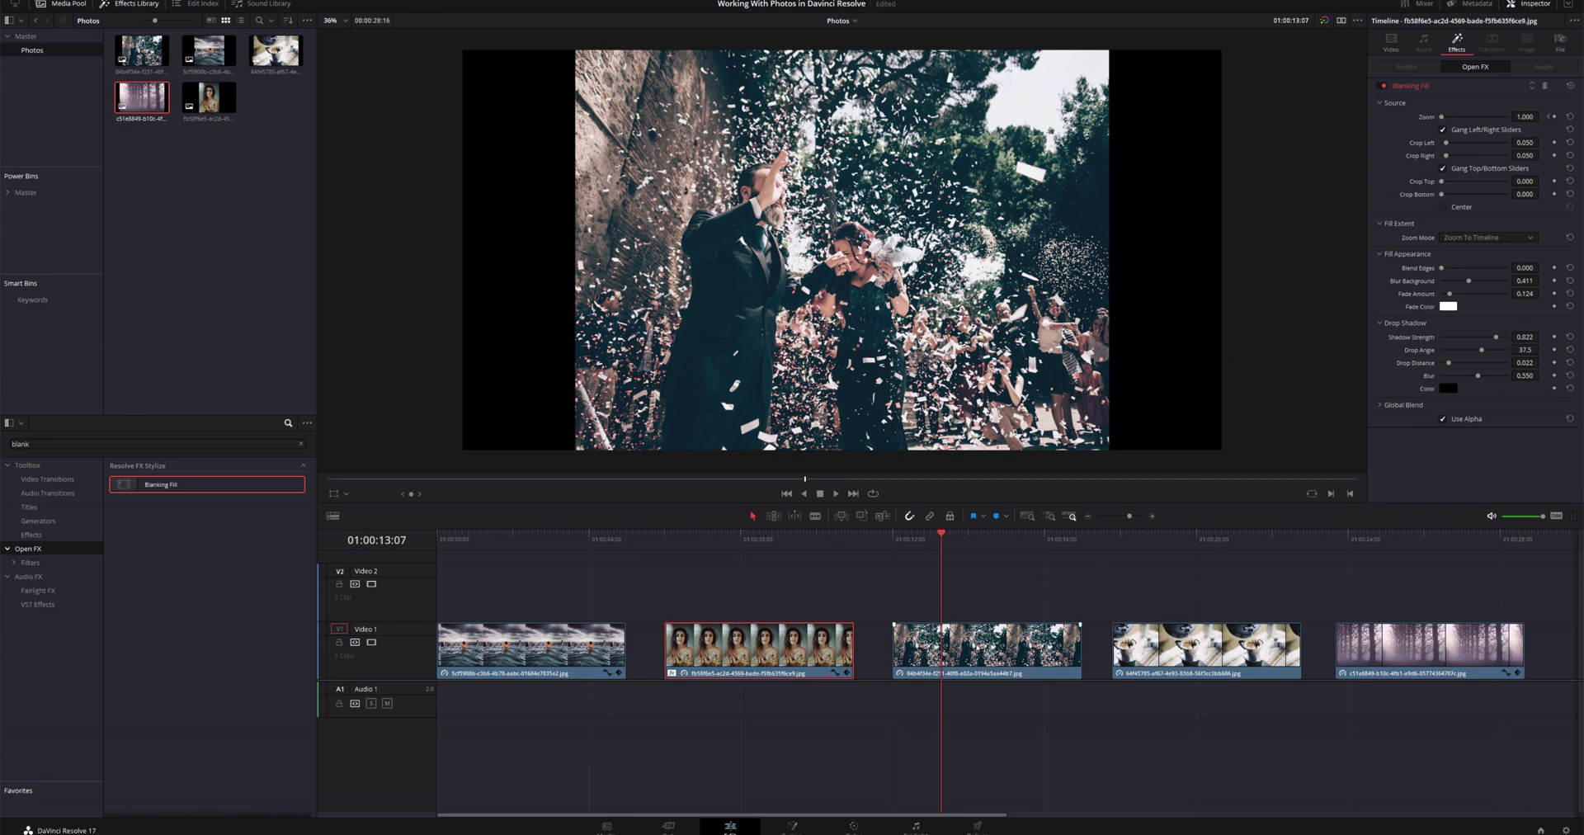
# Step: Move the wedding photo up to Video 2 and drop a Solid Color generator into the Video 1 gap
pyautogui.click(973, 642)
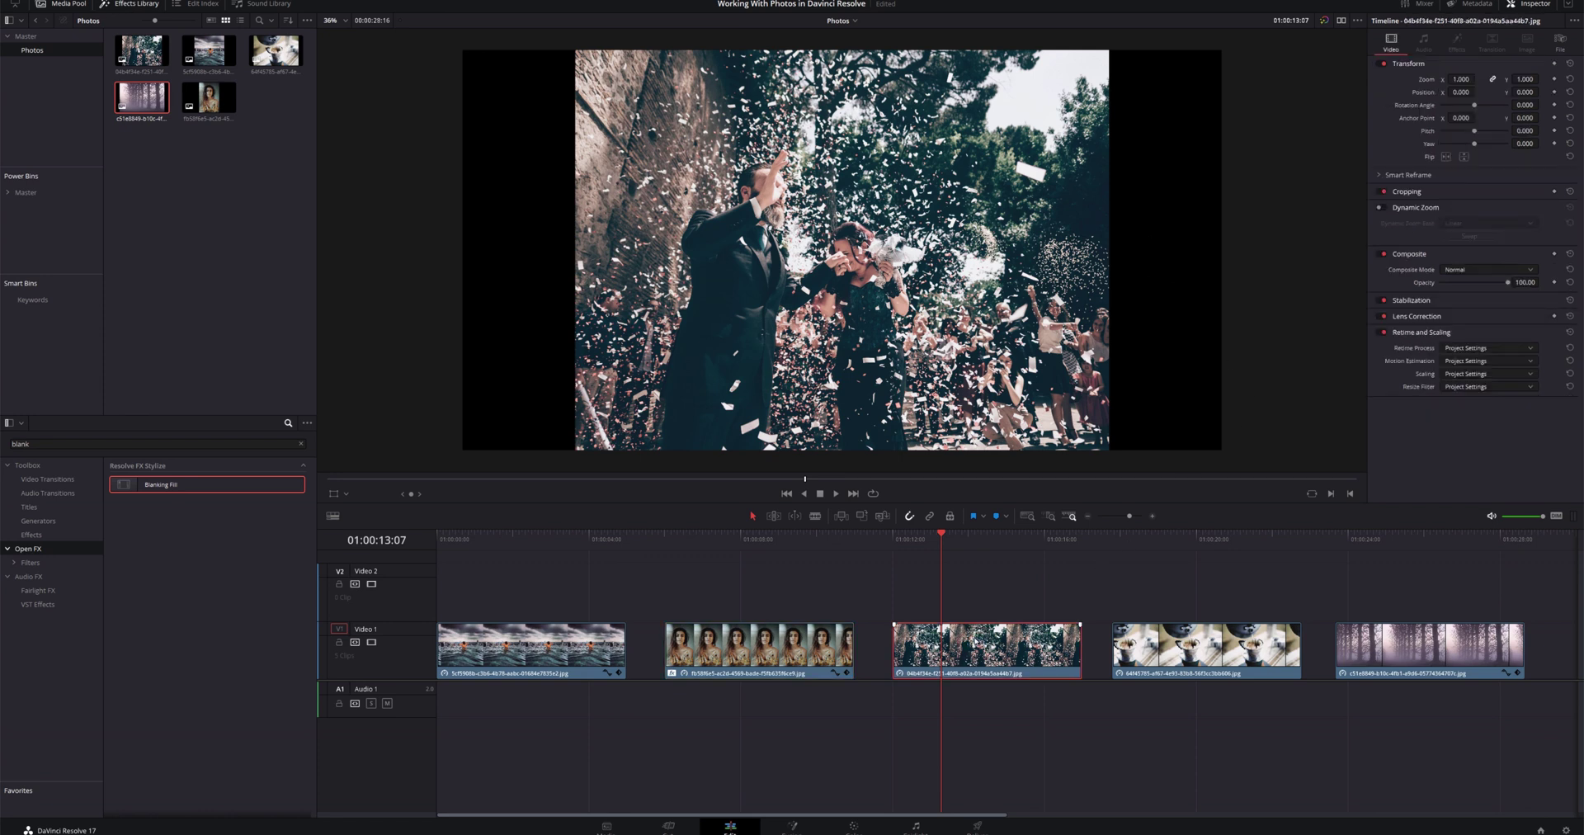
pyautogui.moveTo(973, 642); pyautogui.dragTo(973, 615)
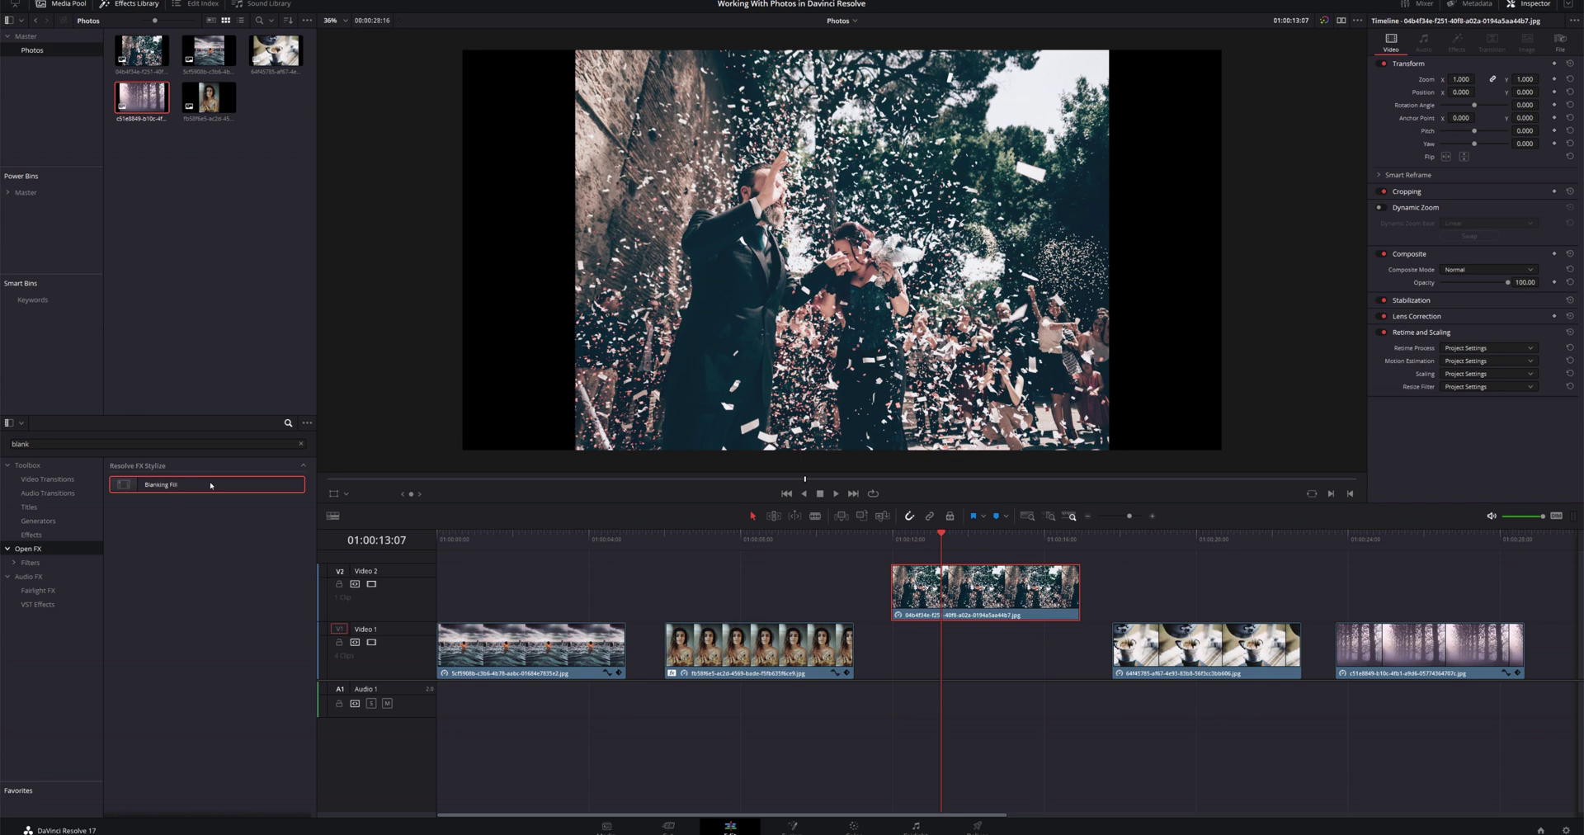
pyautogui.click(300, 445)
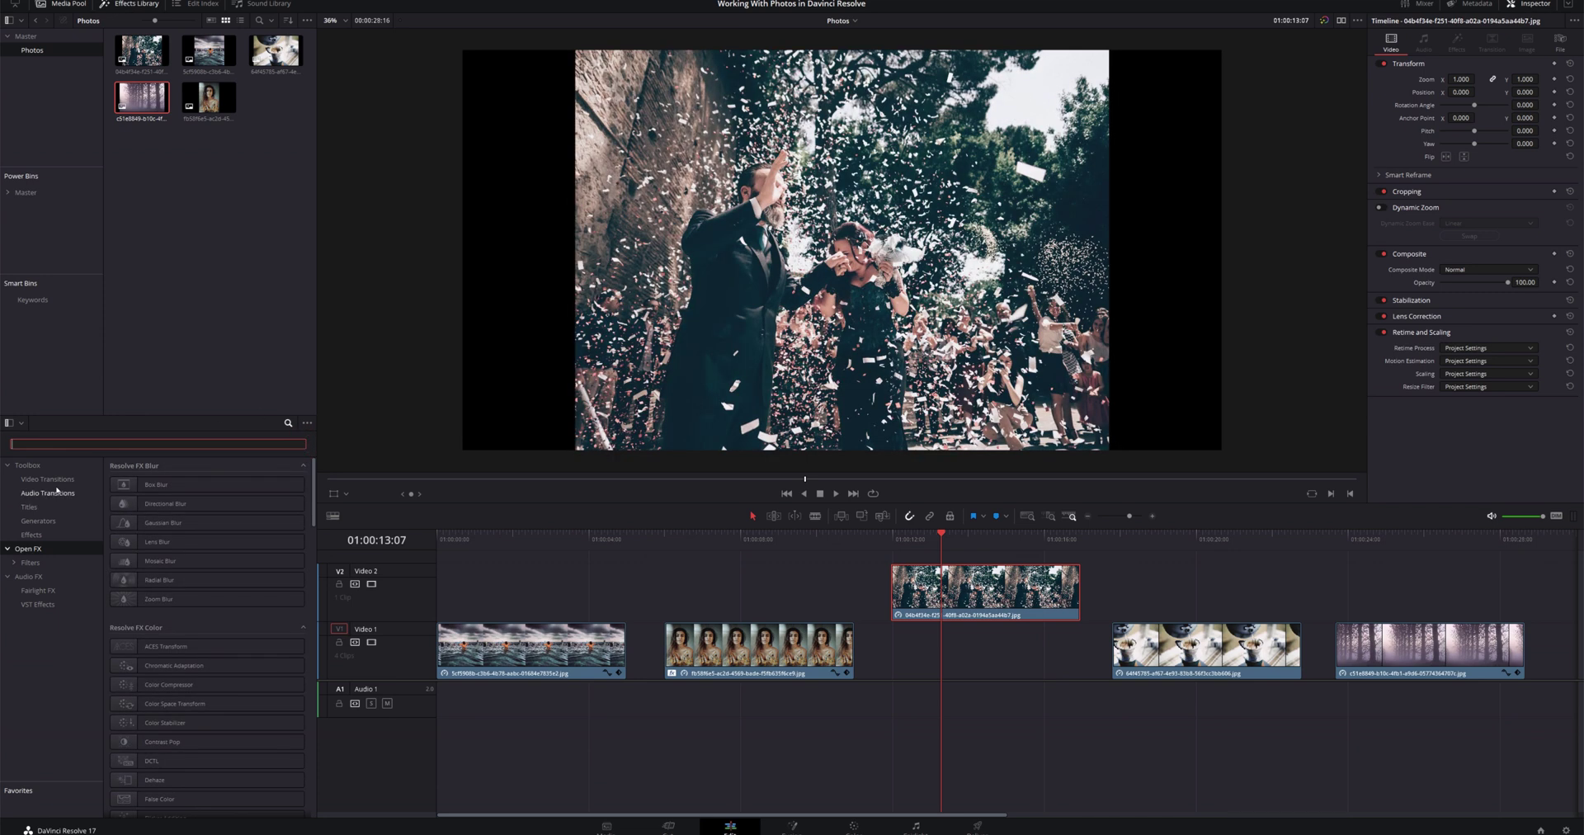
pyautogui.click(39, 522)
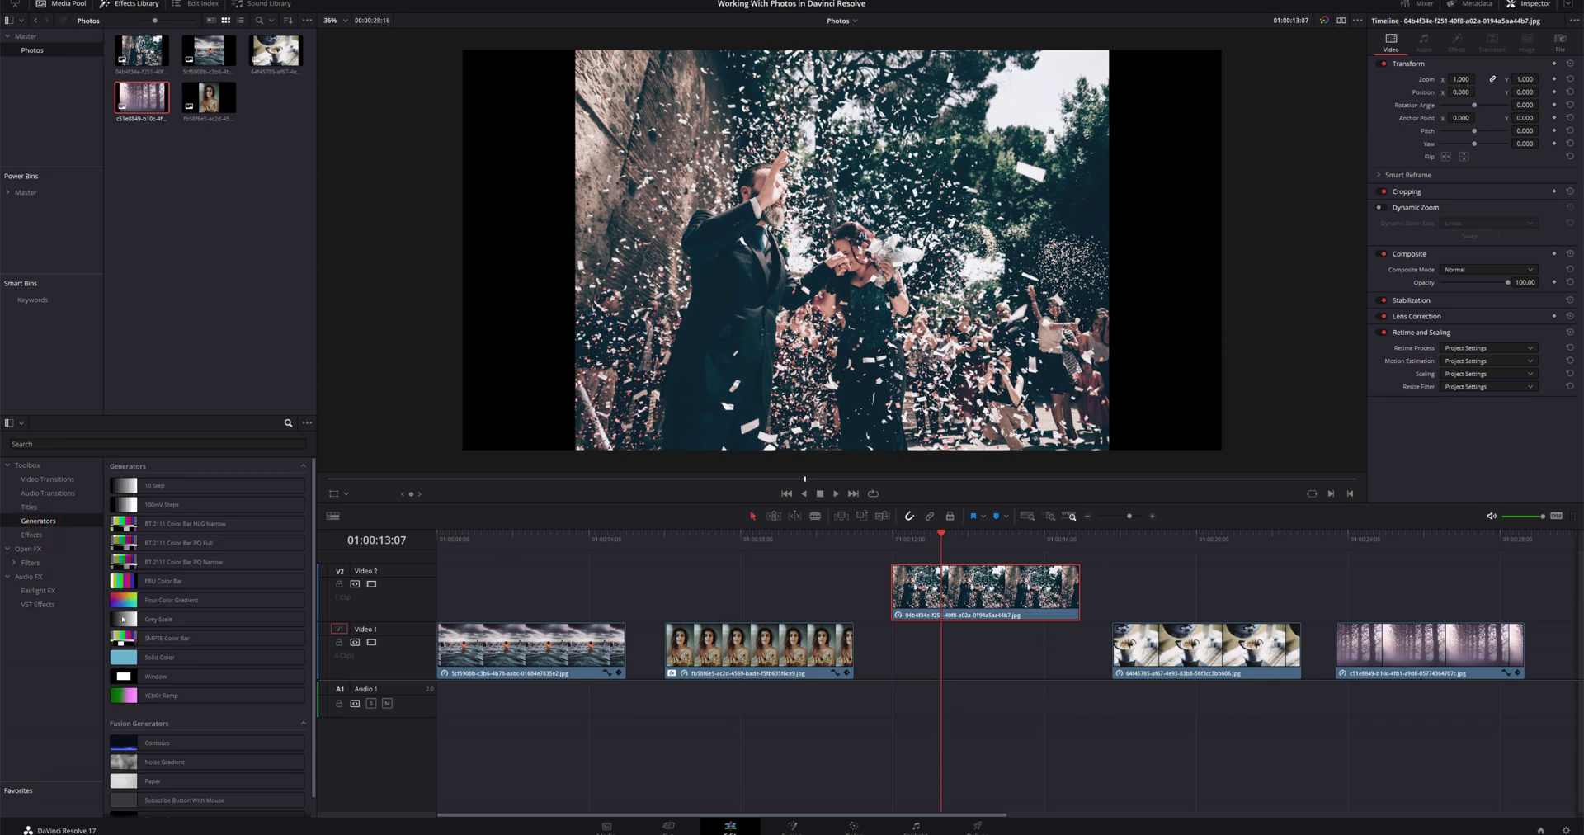
pyautogui.click(157, 660)
pyautogui.moveTo(157, 661); pyautogui.dragTo(893, 669)
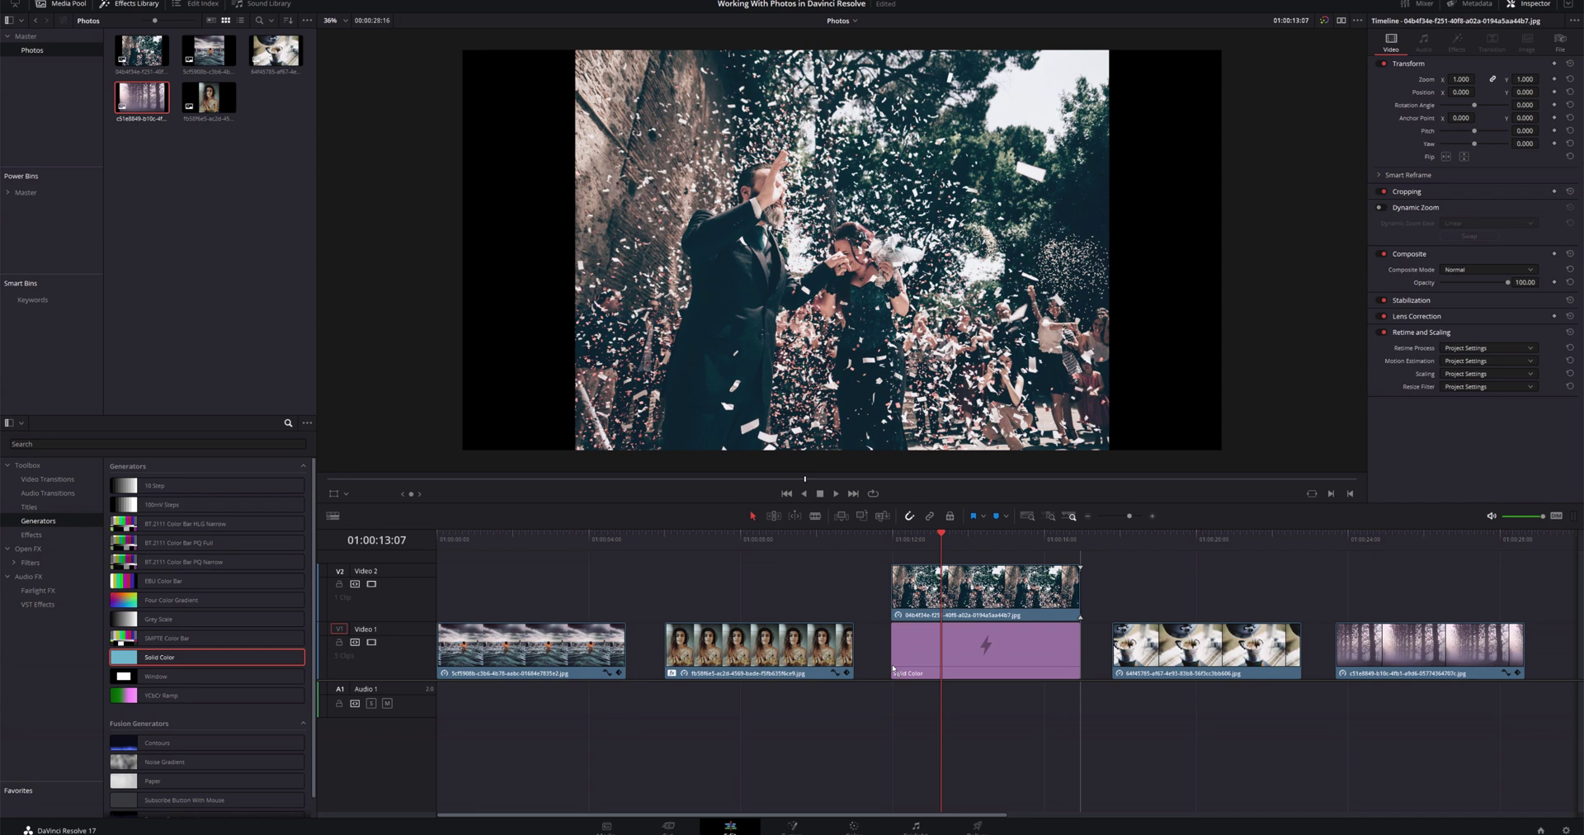
# Step: Change the solid's colour from black to light grey (RGB 220)
pyautogui.click(1023, 640)
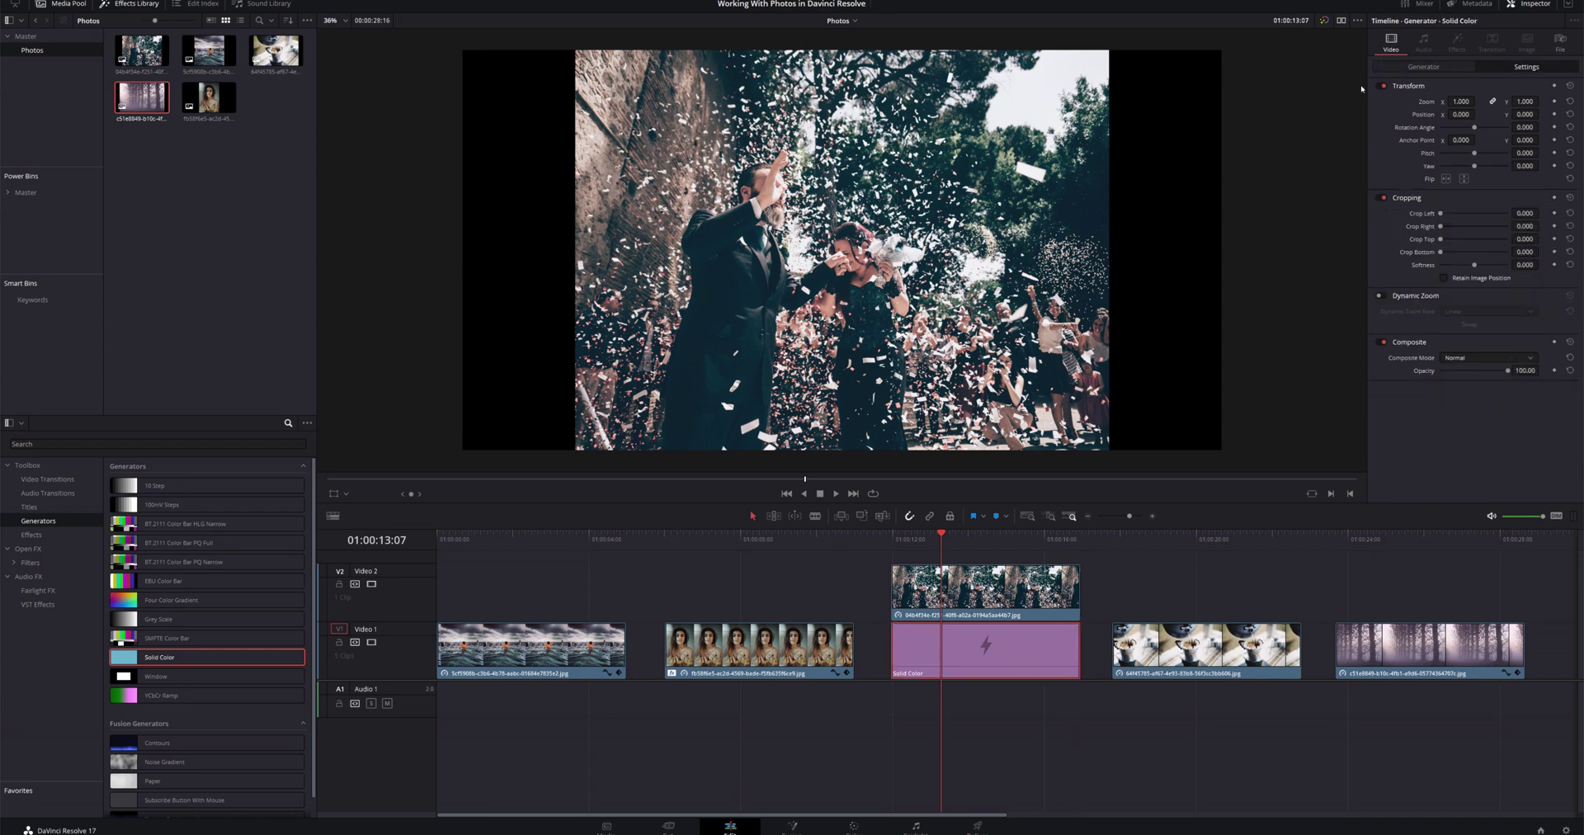
pyautogui.click(1423, 67)
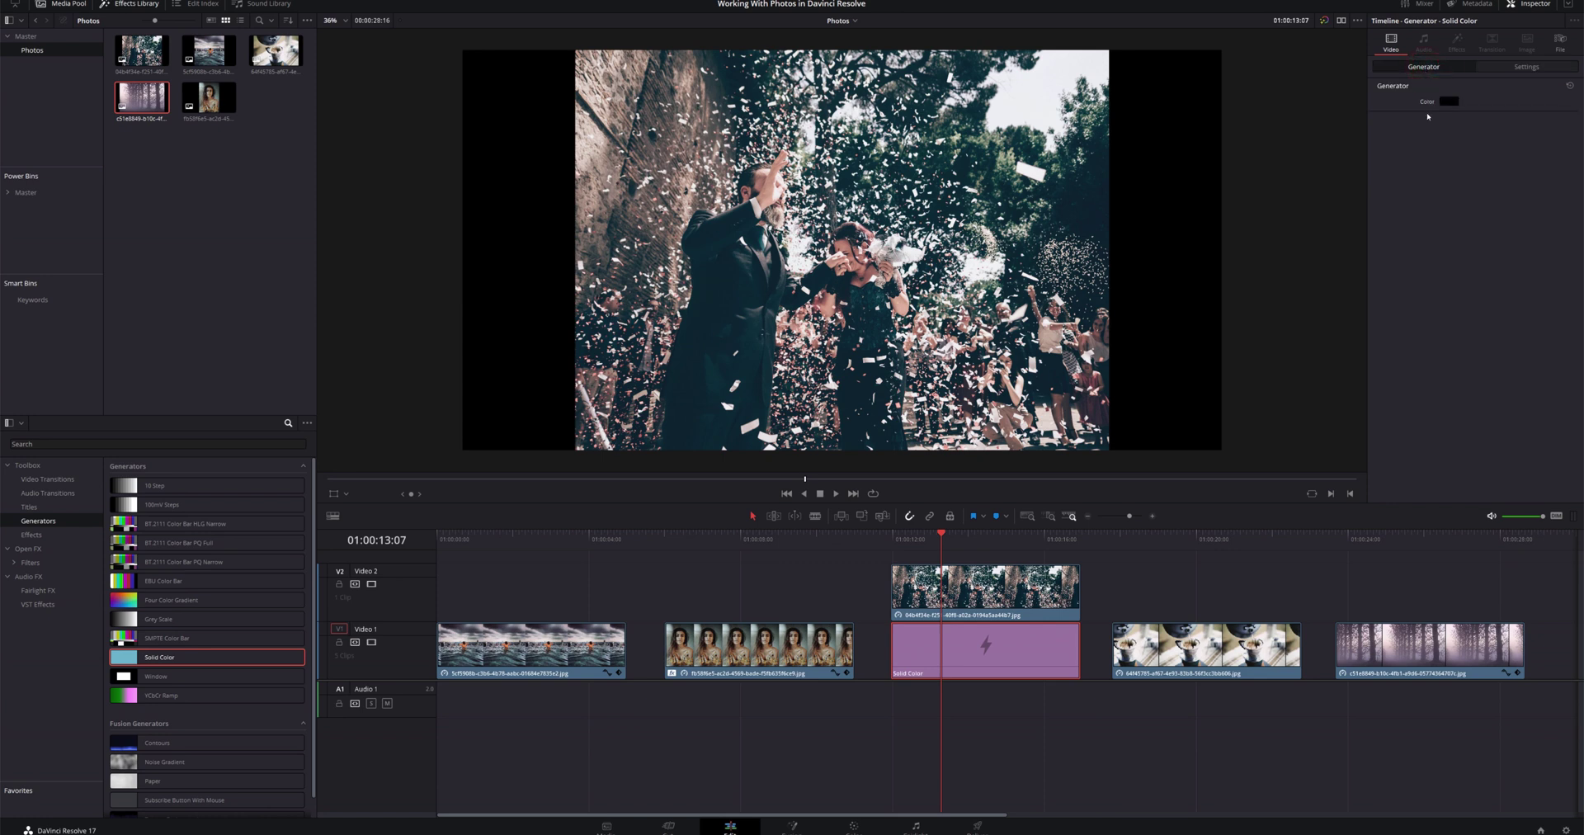
pyautogui.click(1450, 101)
pyautogui.moveTo(903, 402); pyautogui.dragTo(909, 325)
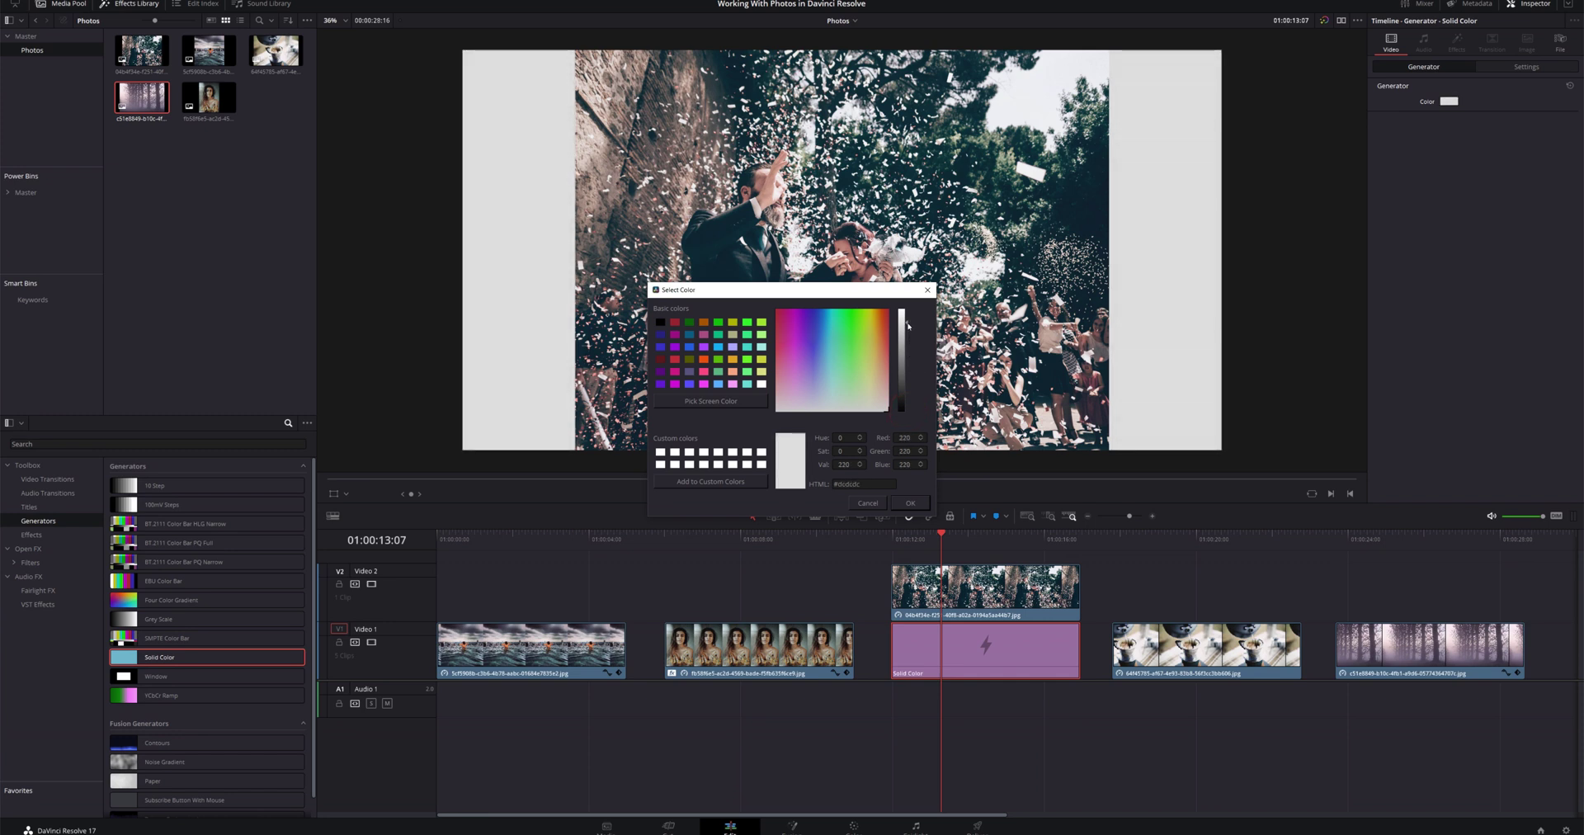
pyautogui.click(910, 503)
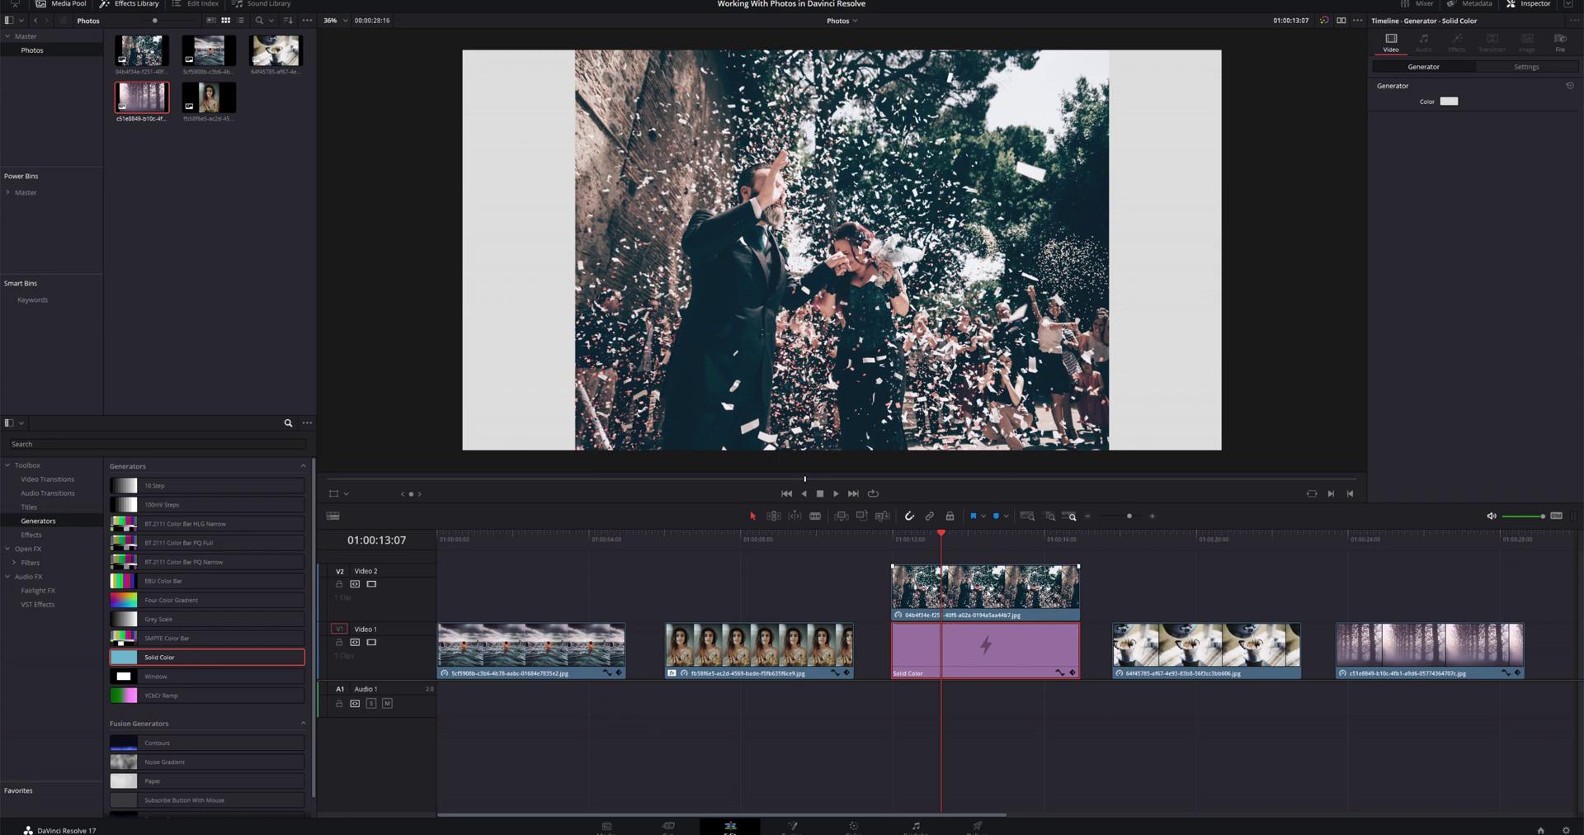
pyautogui.click(984, 588)
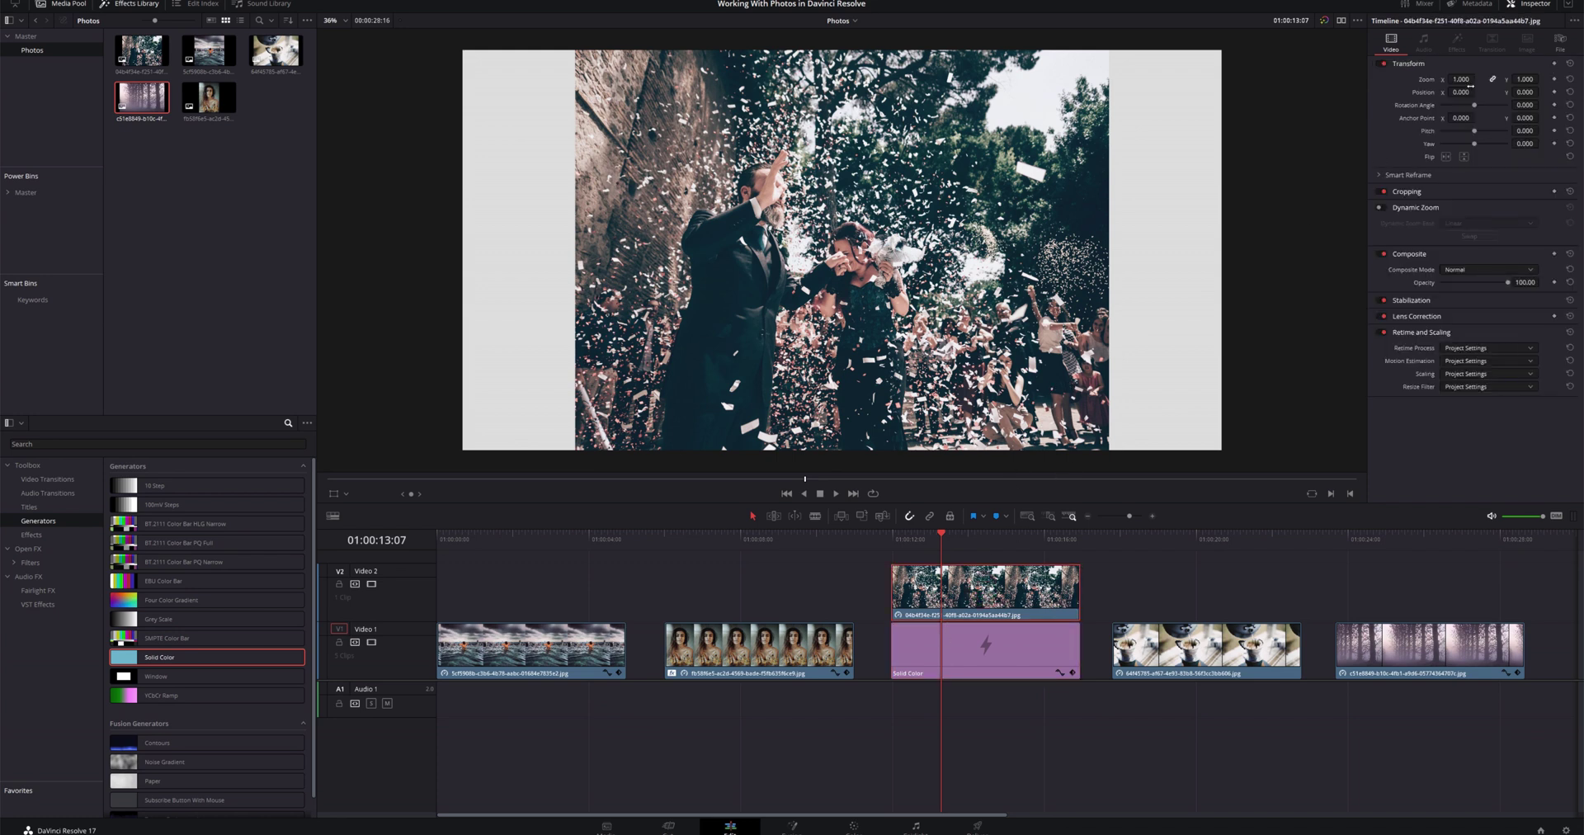
# Step: Set the wedding photo's zoom to 0.850, then search the Effects Library for 'dr'
pyautogui.moveTo(1461, 79); pyautogui.dragTo(1481, 80)
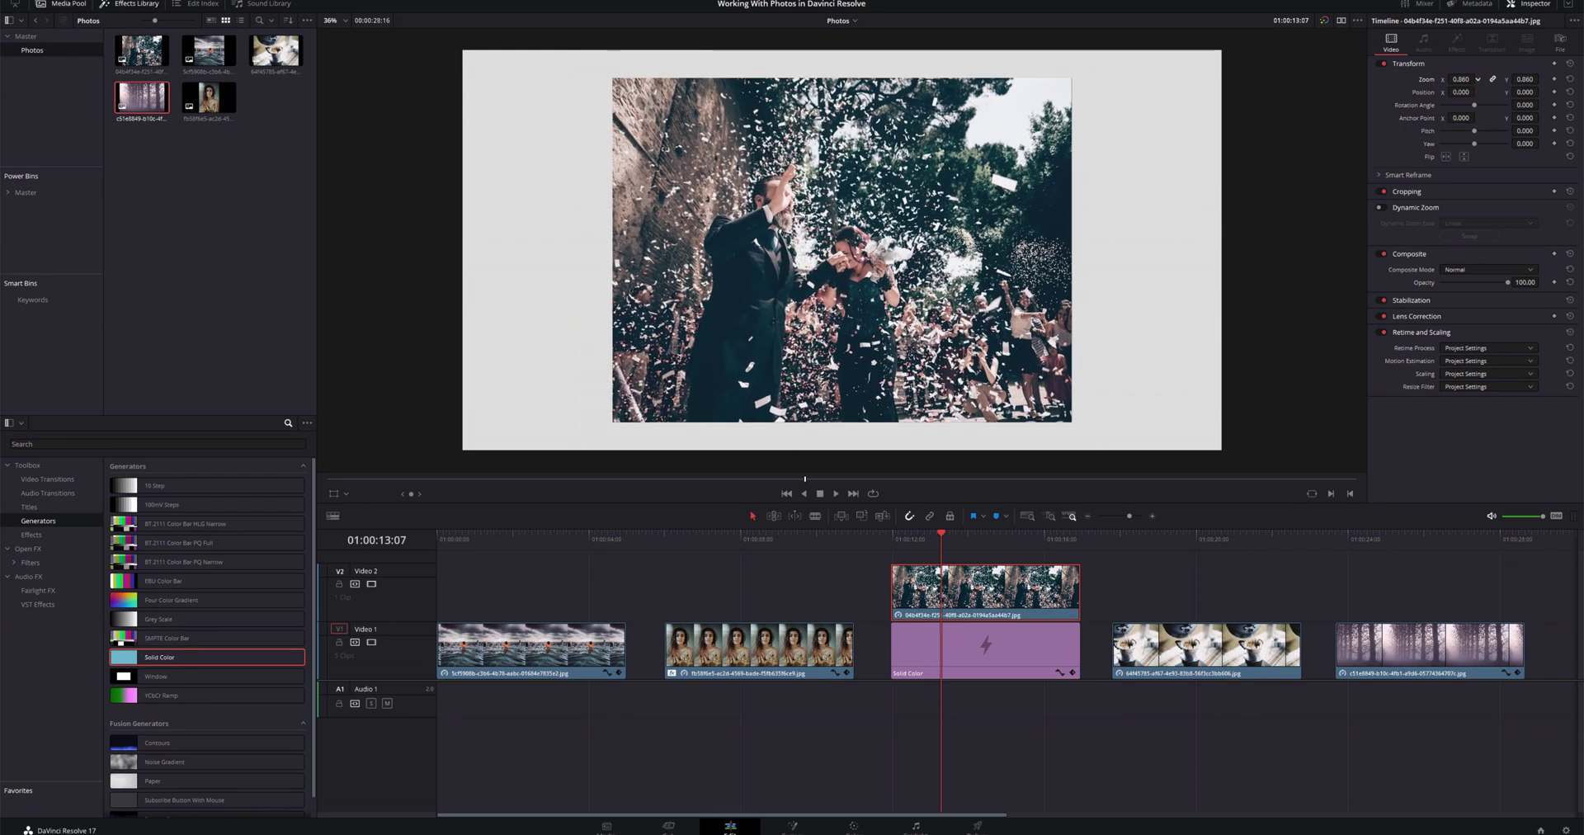
pyautogui.click(1461, 80)
pyautogui.press('BackSpace')
pyautogui.write('.85')
pyautogui.press('Return')
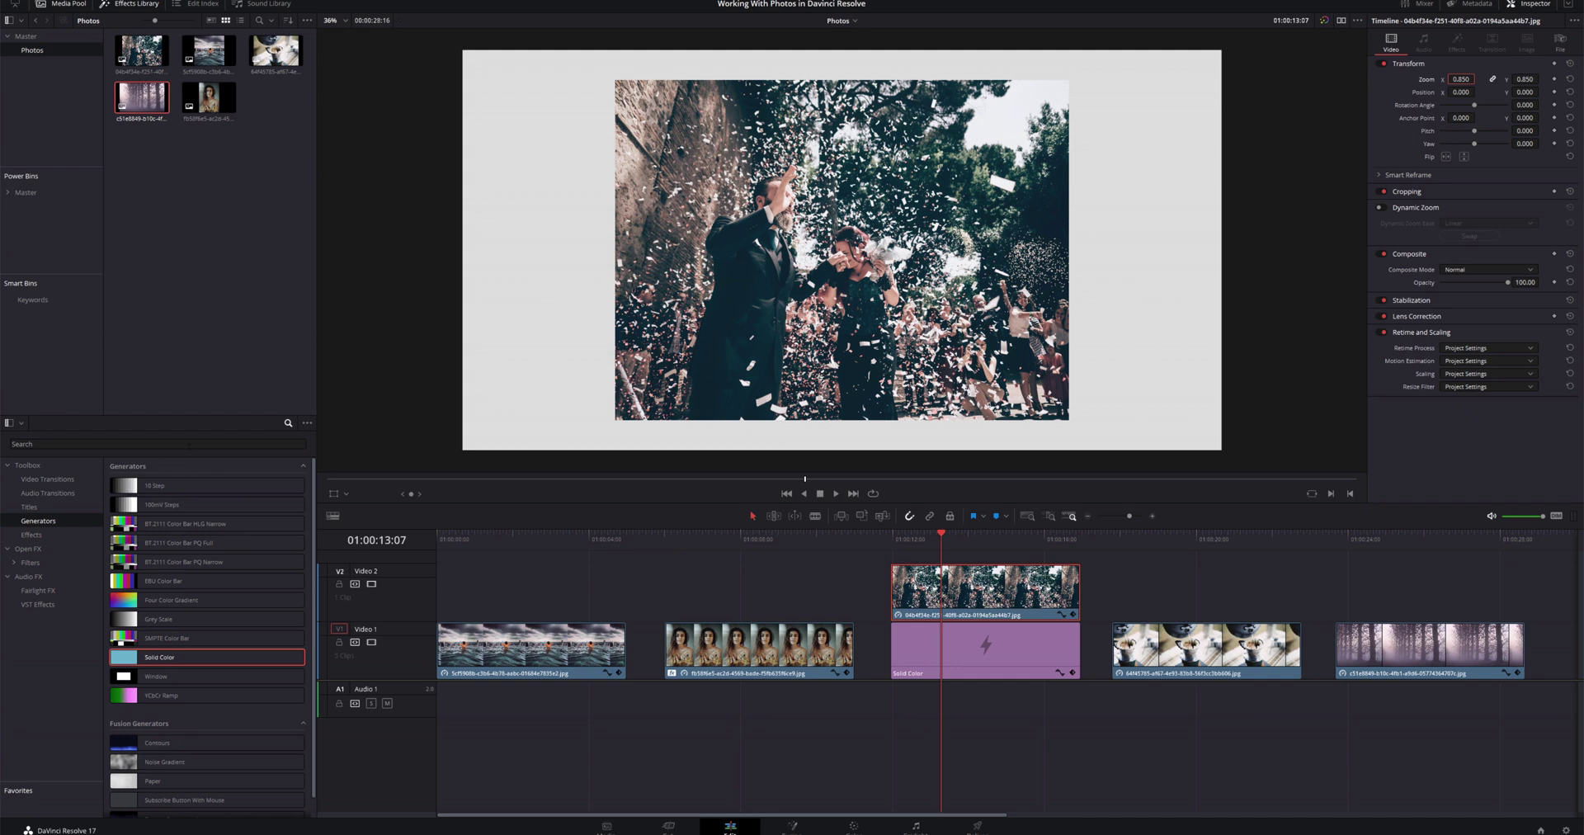
pyautogui.click(190, 444)
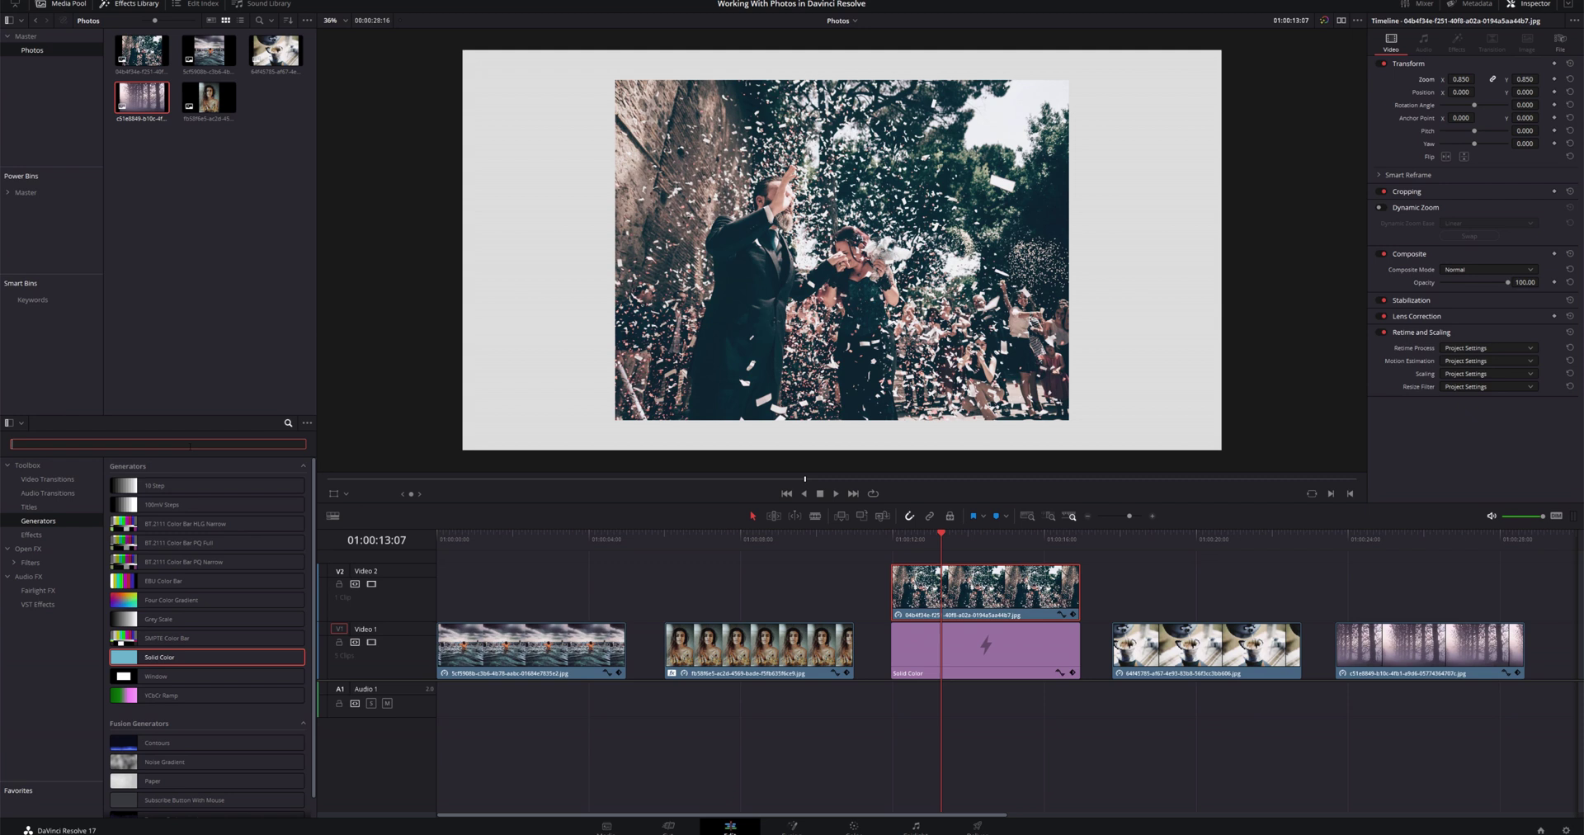
pyautogui.write('drop')
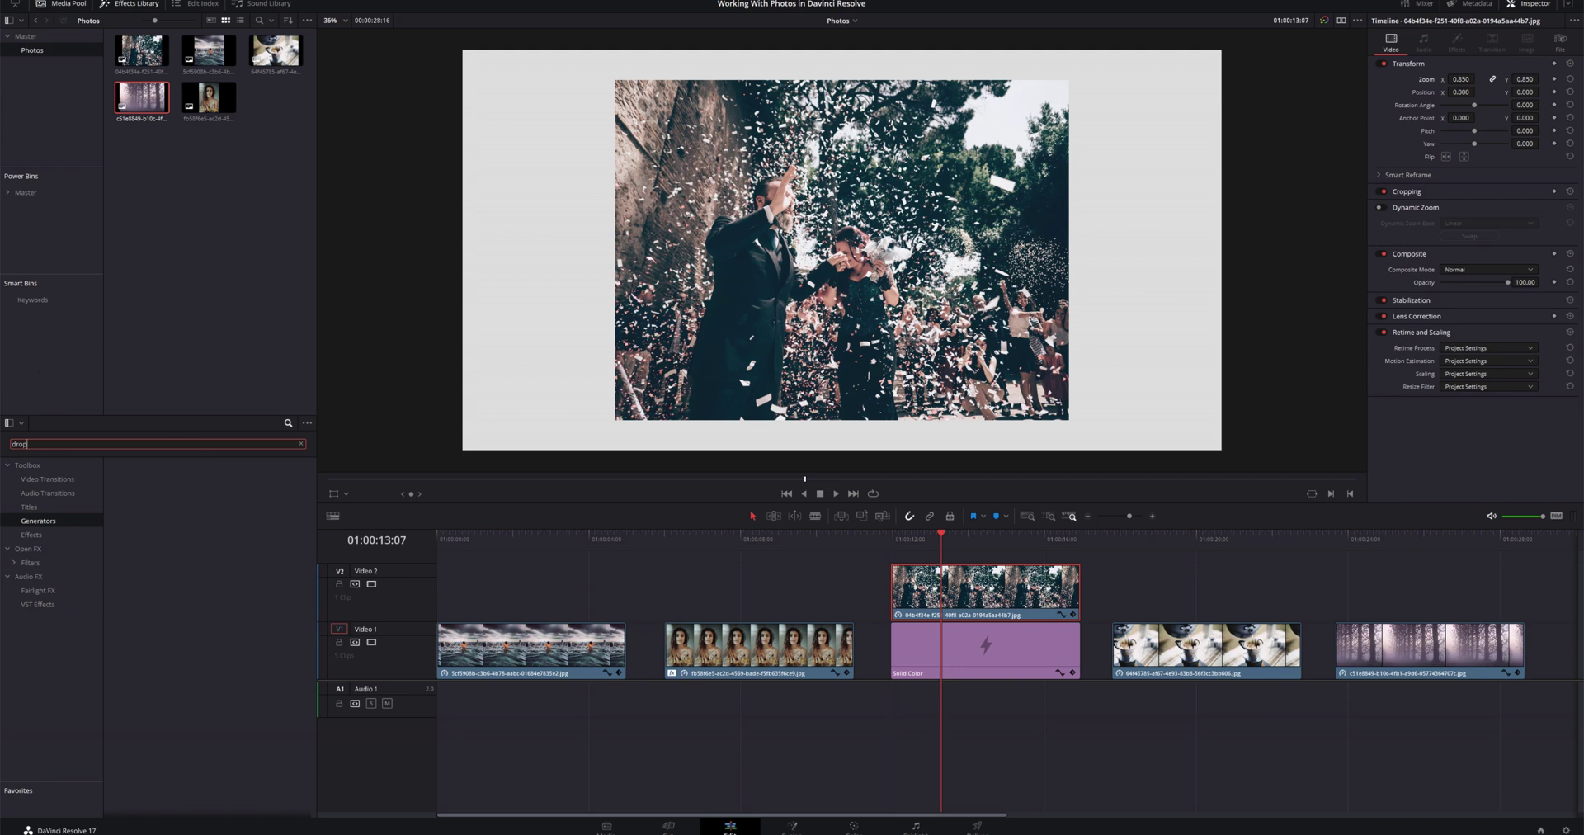
# Step: Add an Open FX Drop Shadow (strength 0.500, distance 0.050, blur 0.550) to the Video 2 wedding photo
pyautogui.click(31, 549)
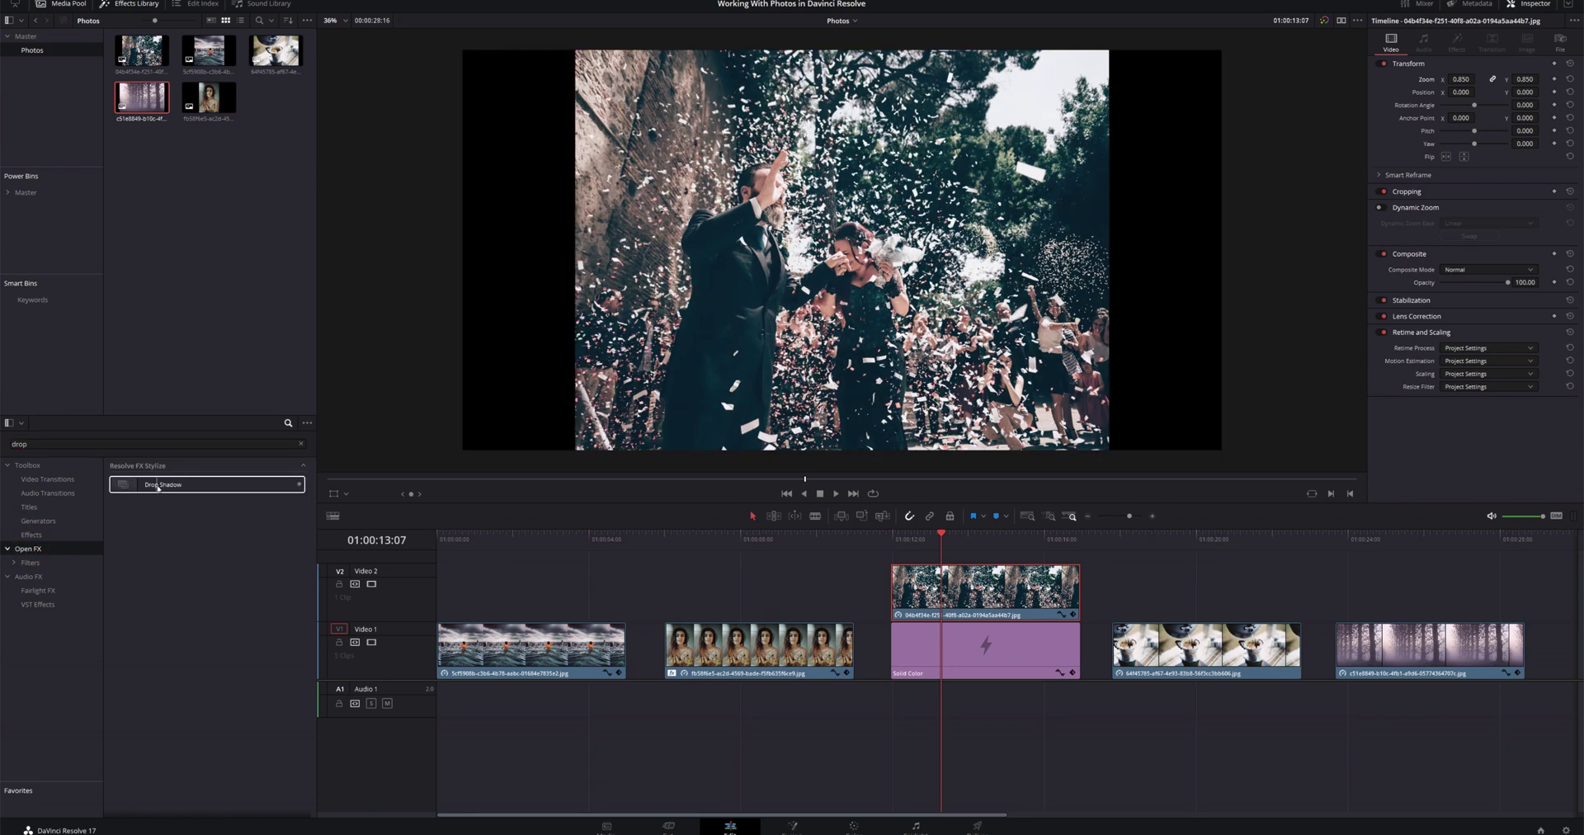
pyautogui.moveTo(163, 487); pyautogui.dragTo(920, 593)
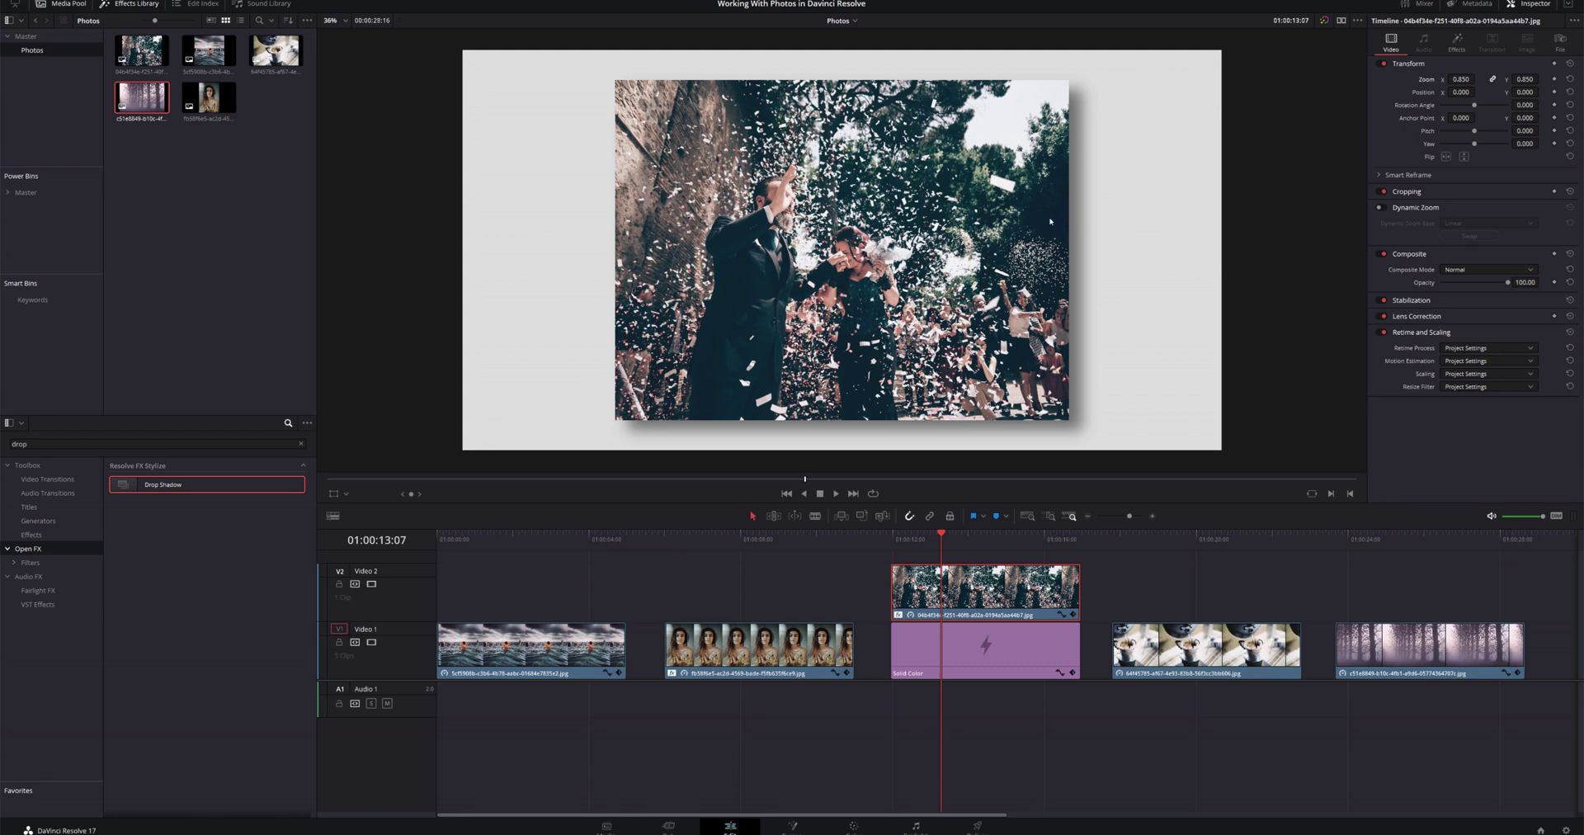
pyautogui.click(1457, 43)
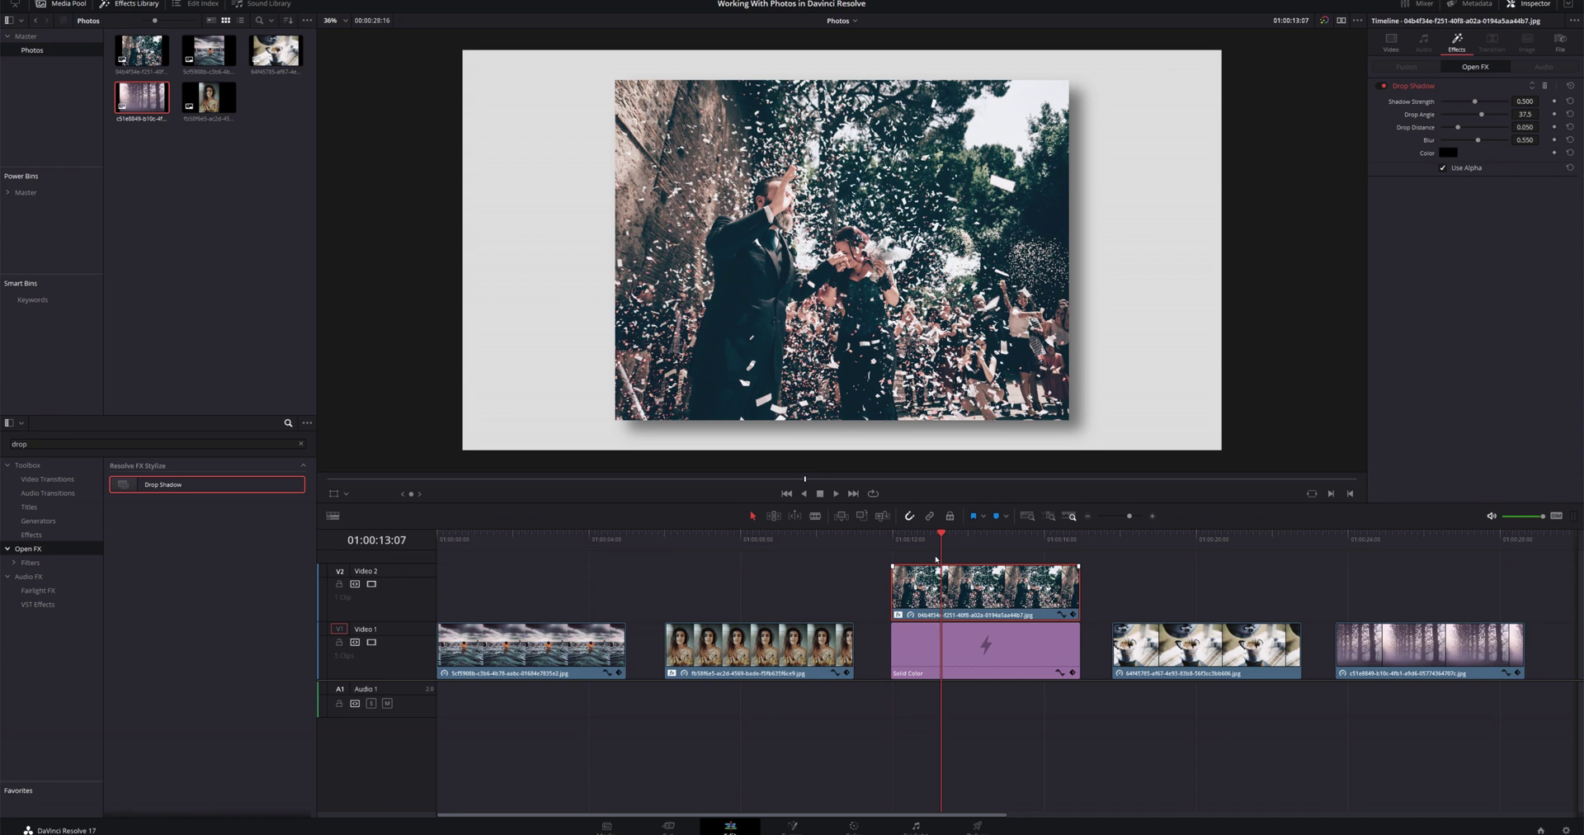
pyautogui.click(891, 539)
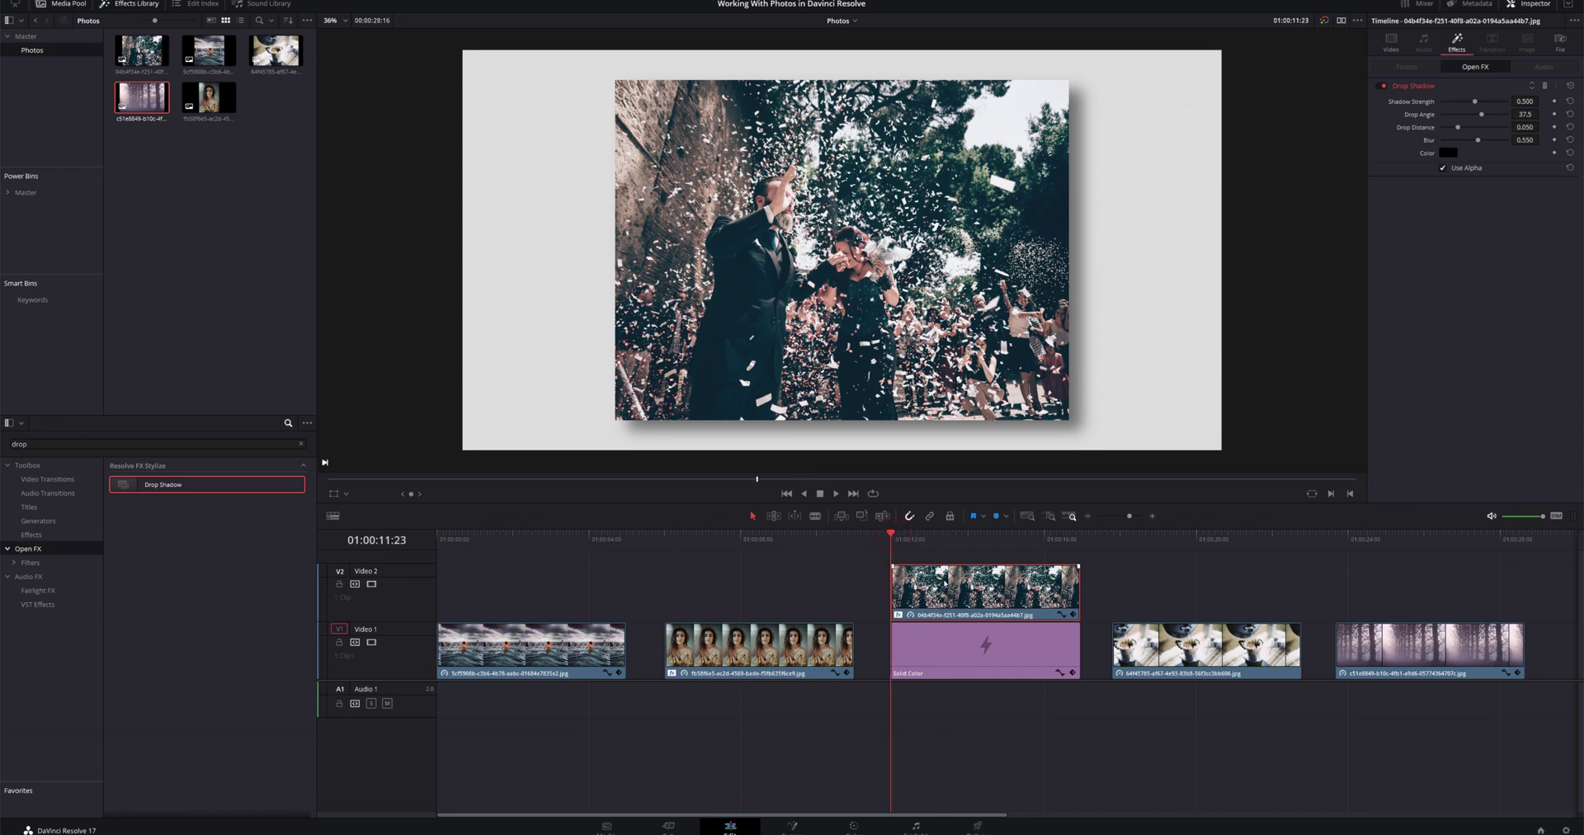
pyautogui.click(1392, 41)
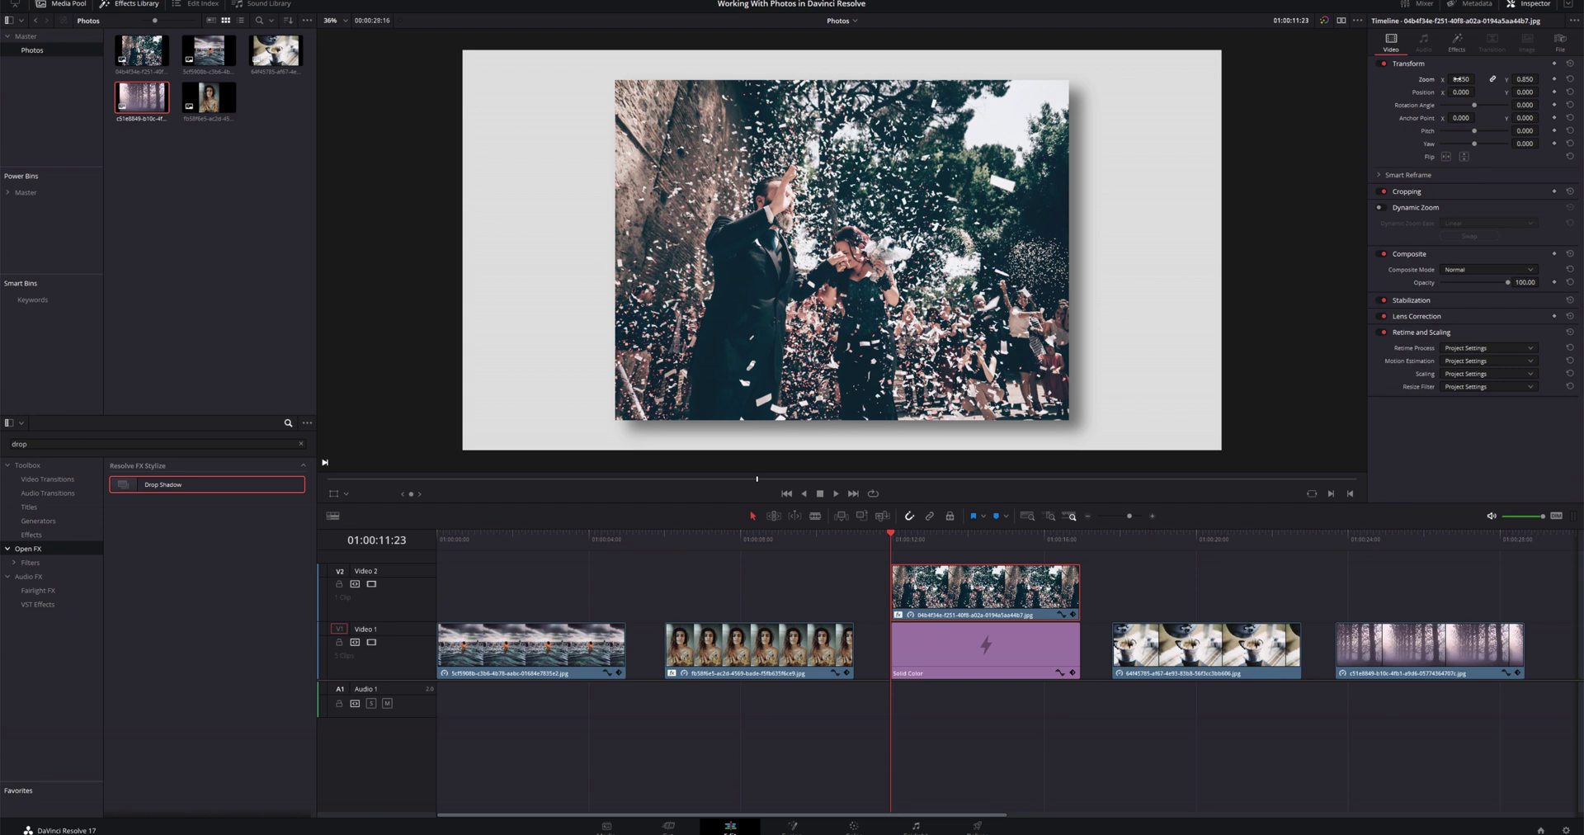
# Step: Keyframe the wedding photo's zoom at 0.950 on its first frame and 0.850 on its last
pyautogui.doubleClick(1460, 79)
pyautogui.press('BackSpace')
pyautogui.write('.95')
pyautogui.press('Return')
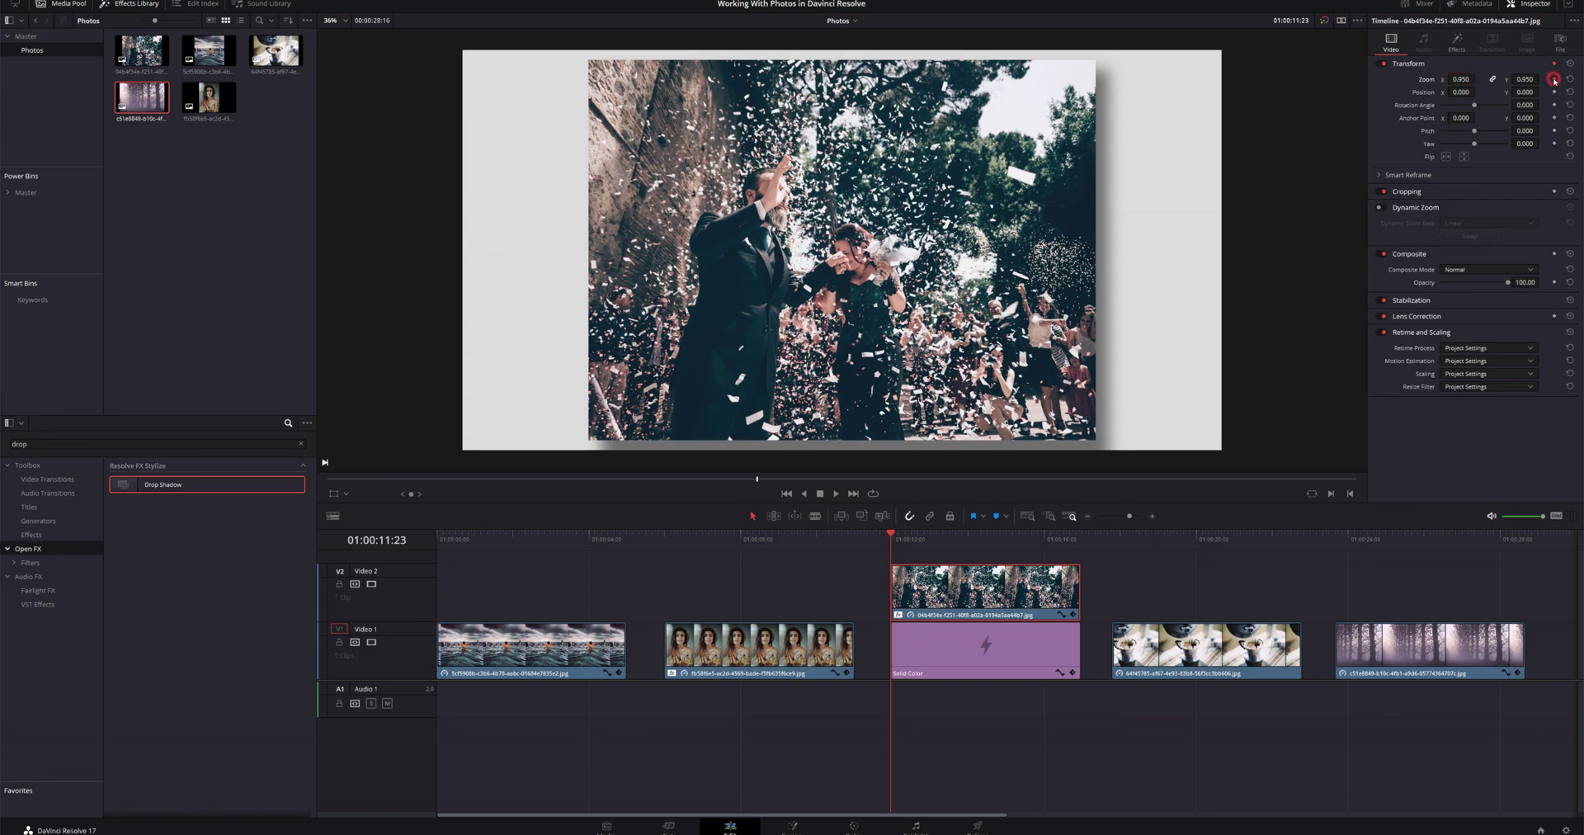
pyautogui.click(1077, 535)
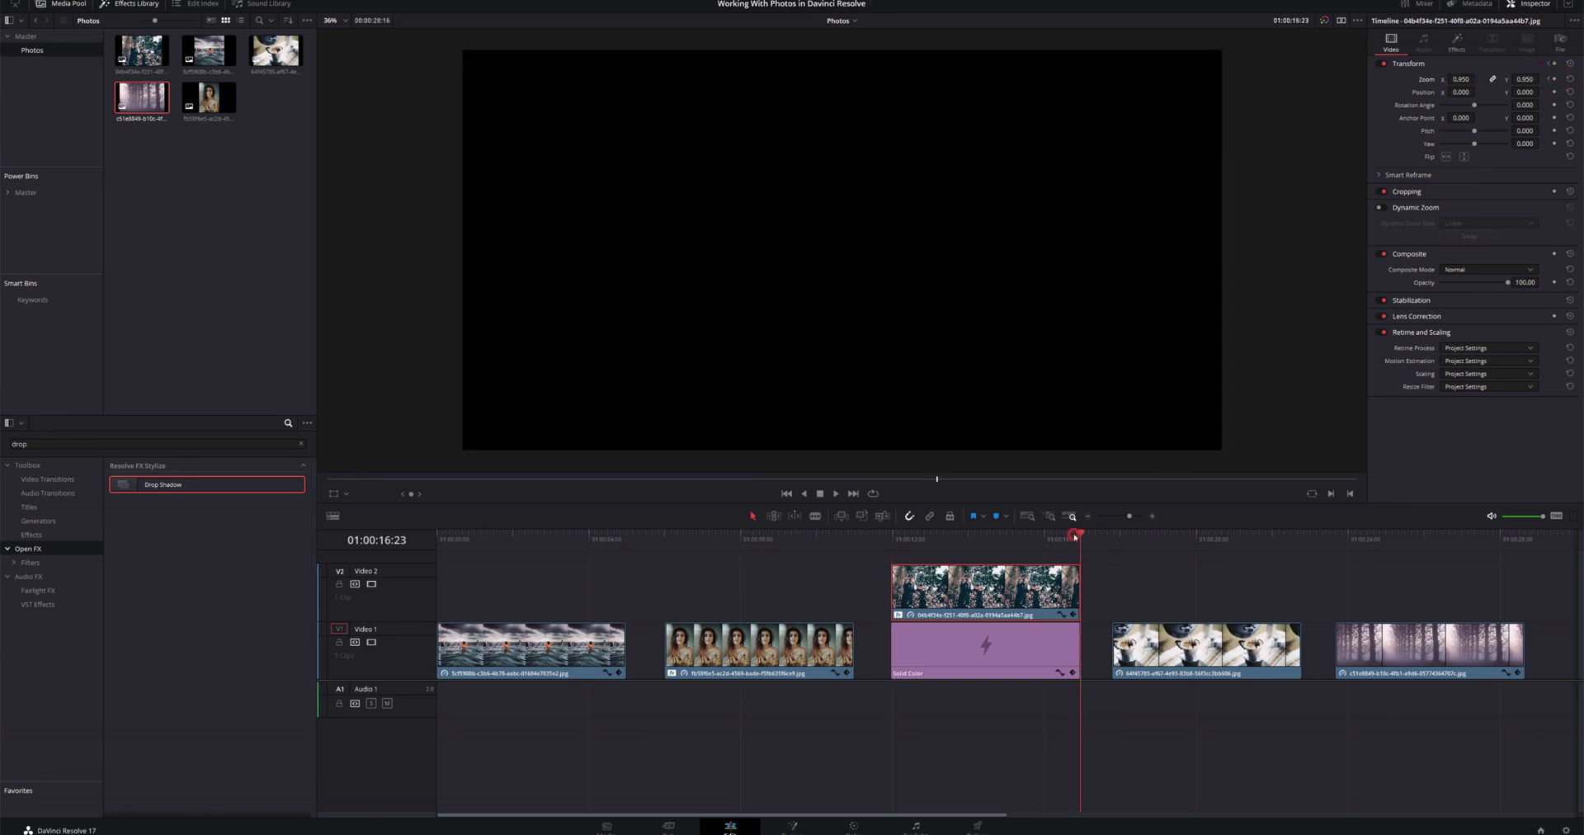
pyautogui.press('Left')
pyautogui.click(1461, 78)
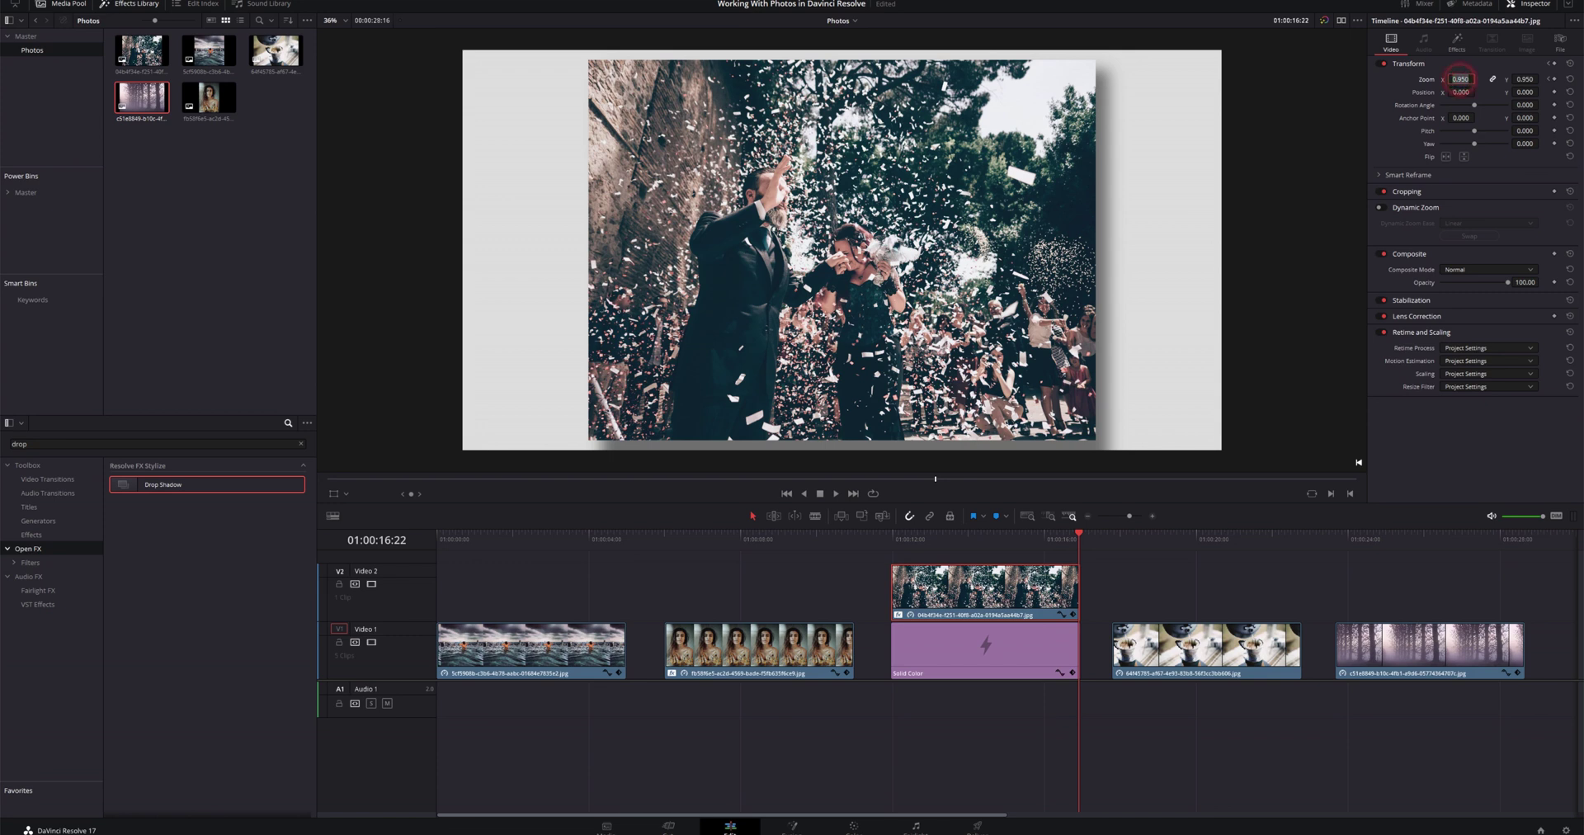
pyautogui.write('.85')
pyautogui.press('Return')
# Step: Play back the zoom animation from the start of the wedding clip
pyautogui.click(891, 534)
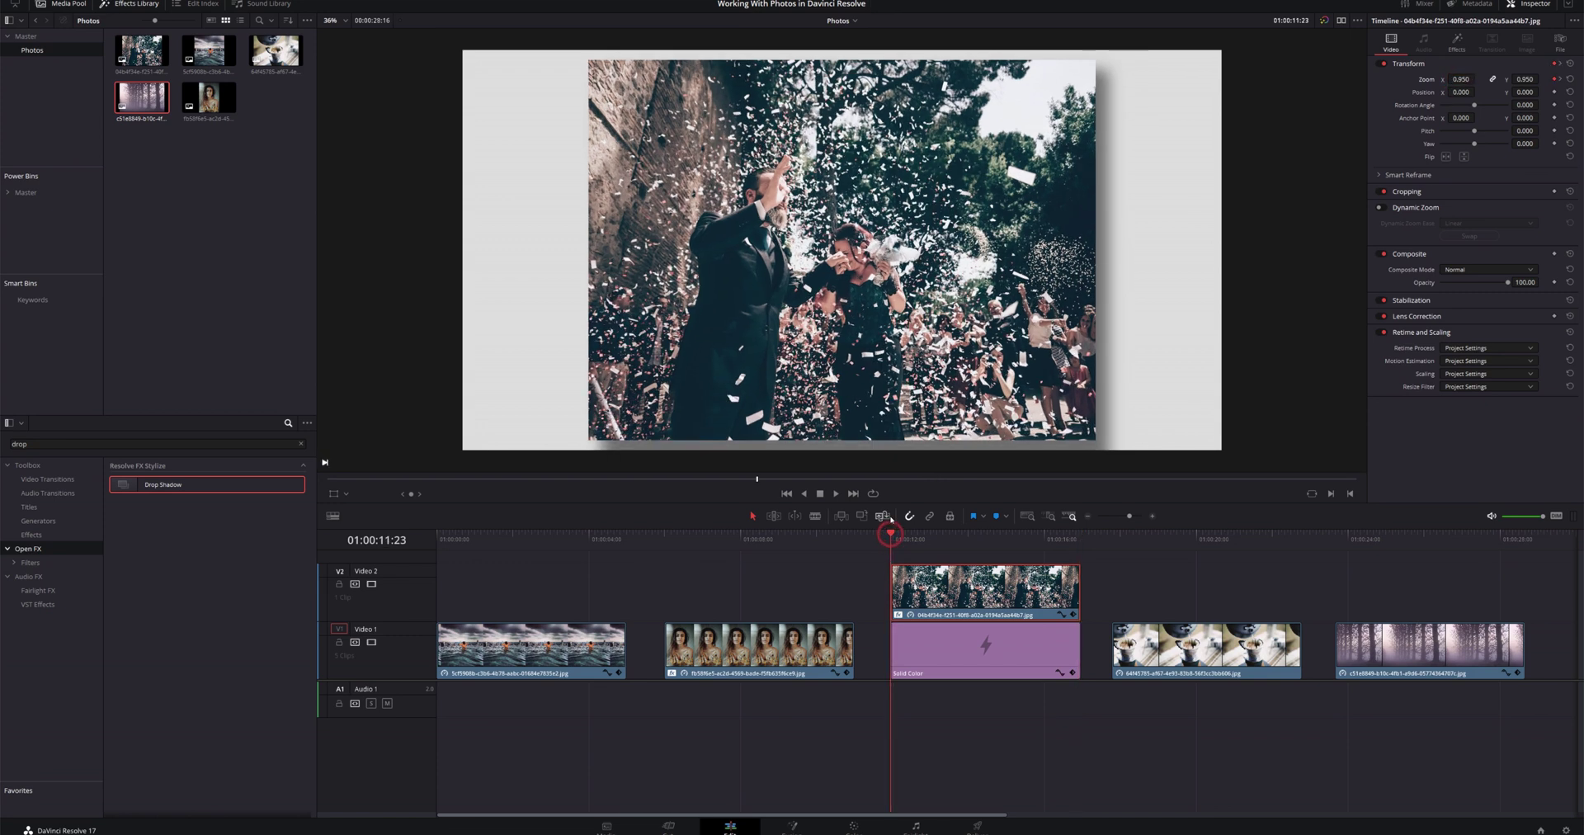
pyautogui.press('space')
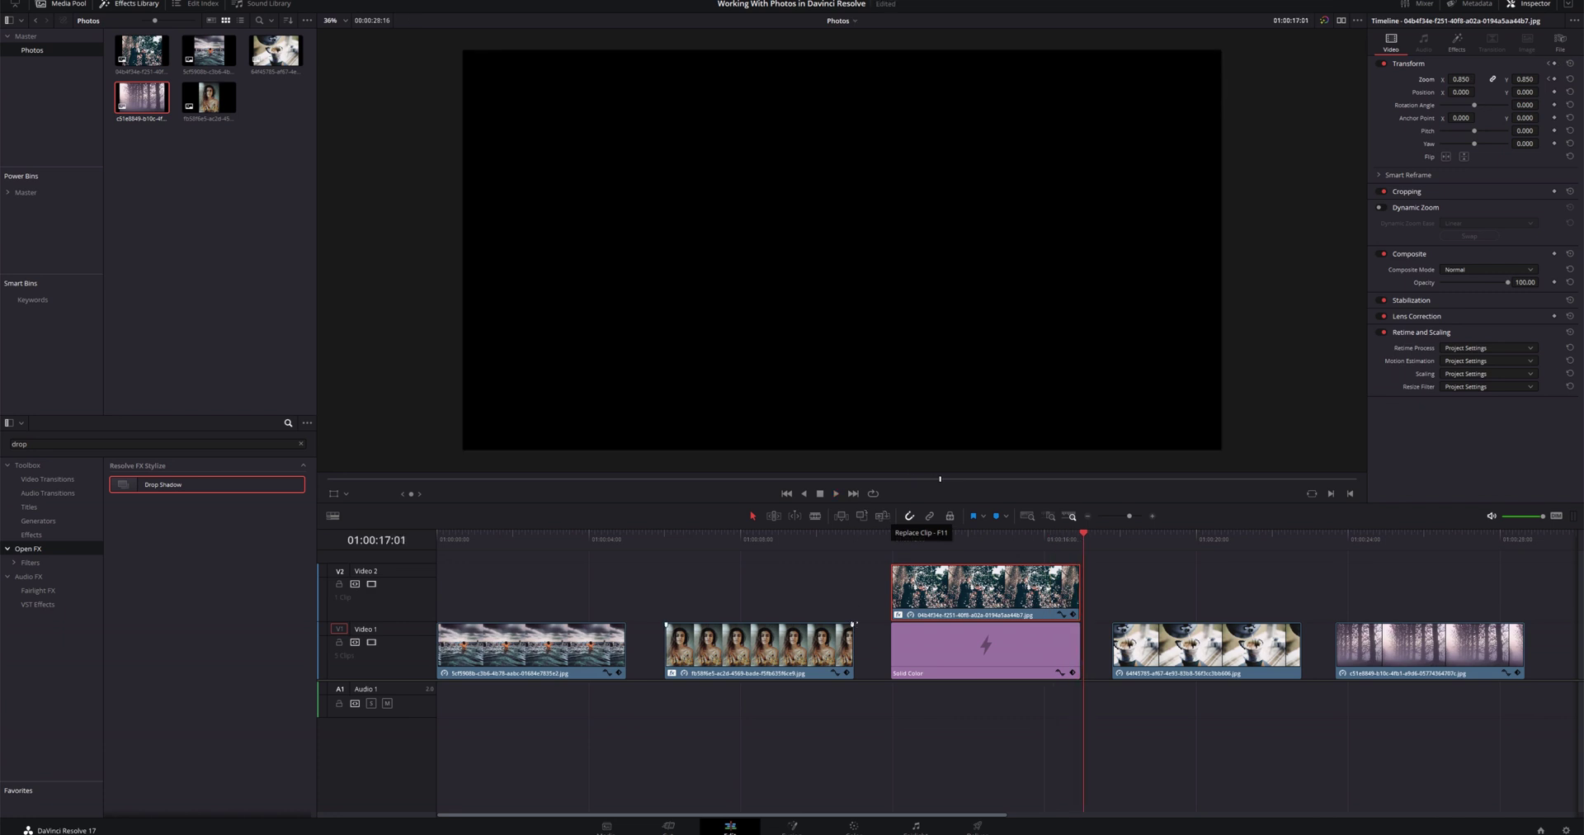
pyautogui.click(891, 537)
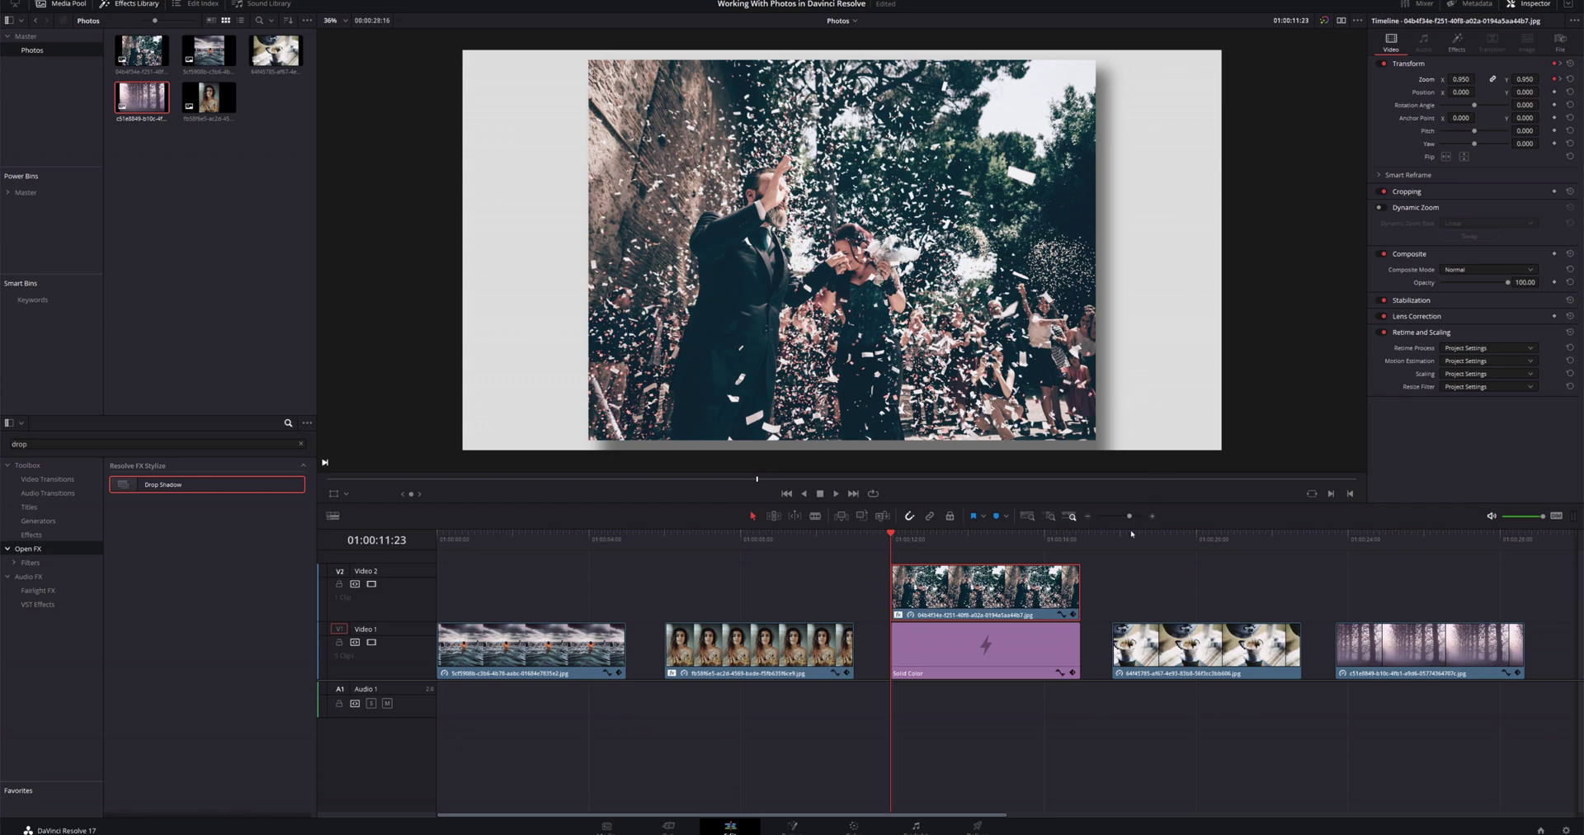
pyautogui.click(1457, 41)
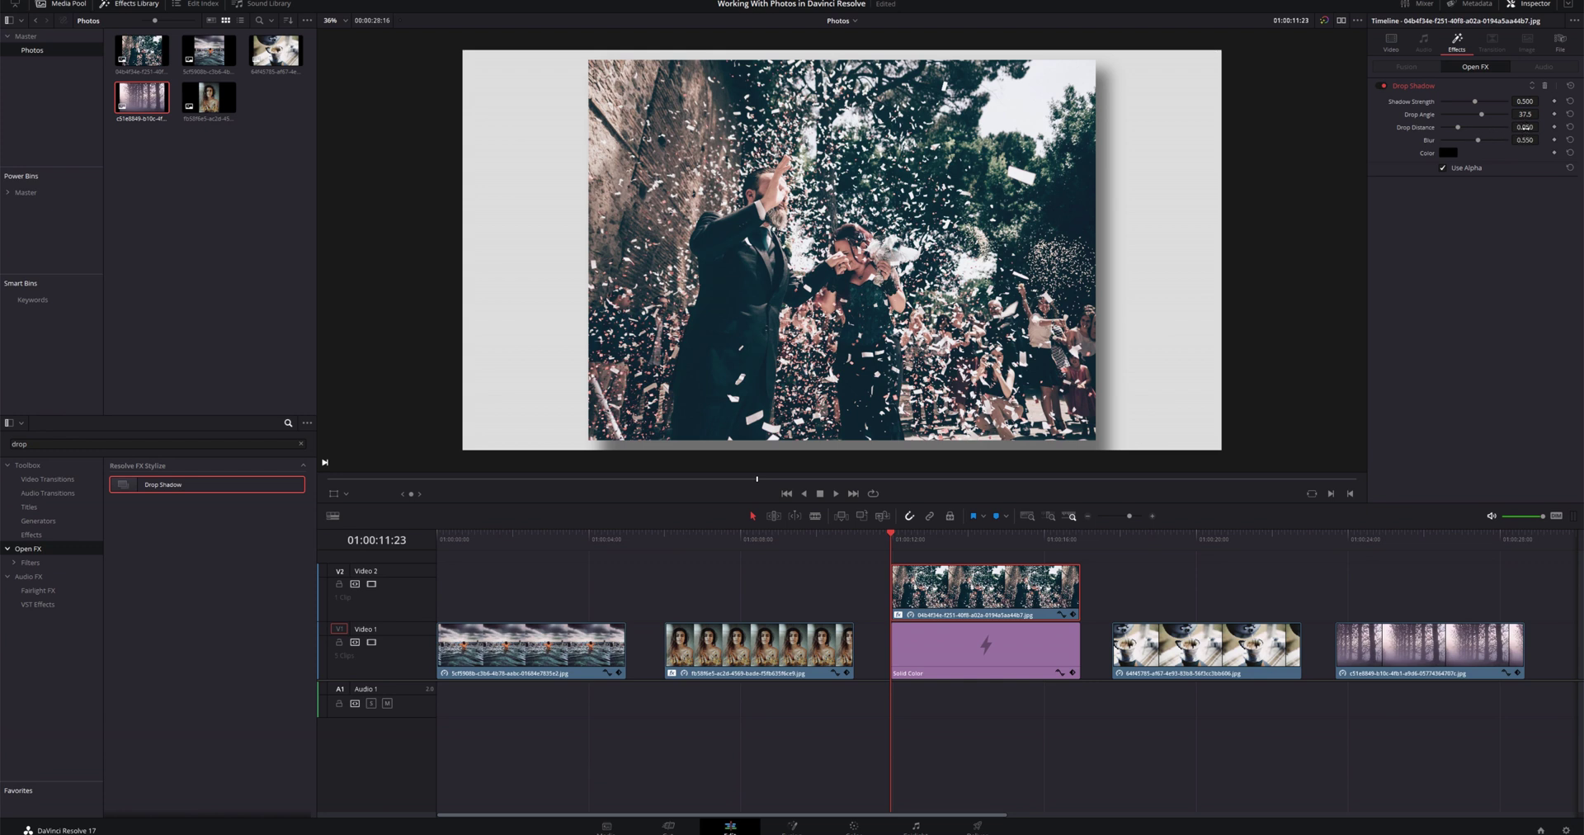
# Step: Keyframe the wedding shadow's Drop Distance at 0.150 at the start and 0.050 at the end
pyautogui.click(1525, 127)
pyautogui.press('BackSpace')
pyautogui.write('.15')
pyautogui.press('Return')
pyautogui.click(1075, 538)
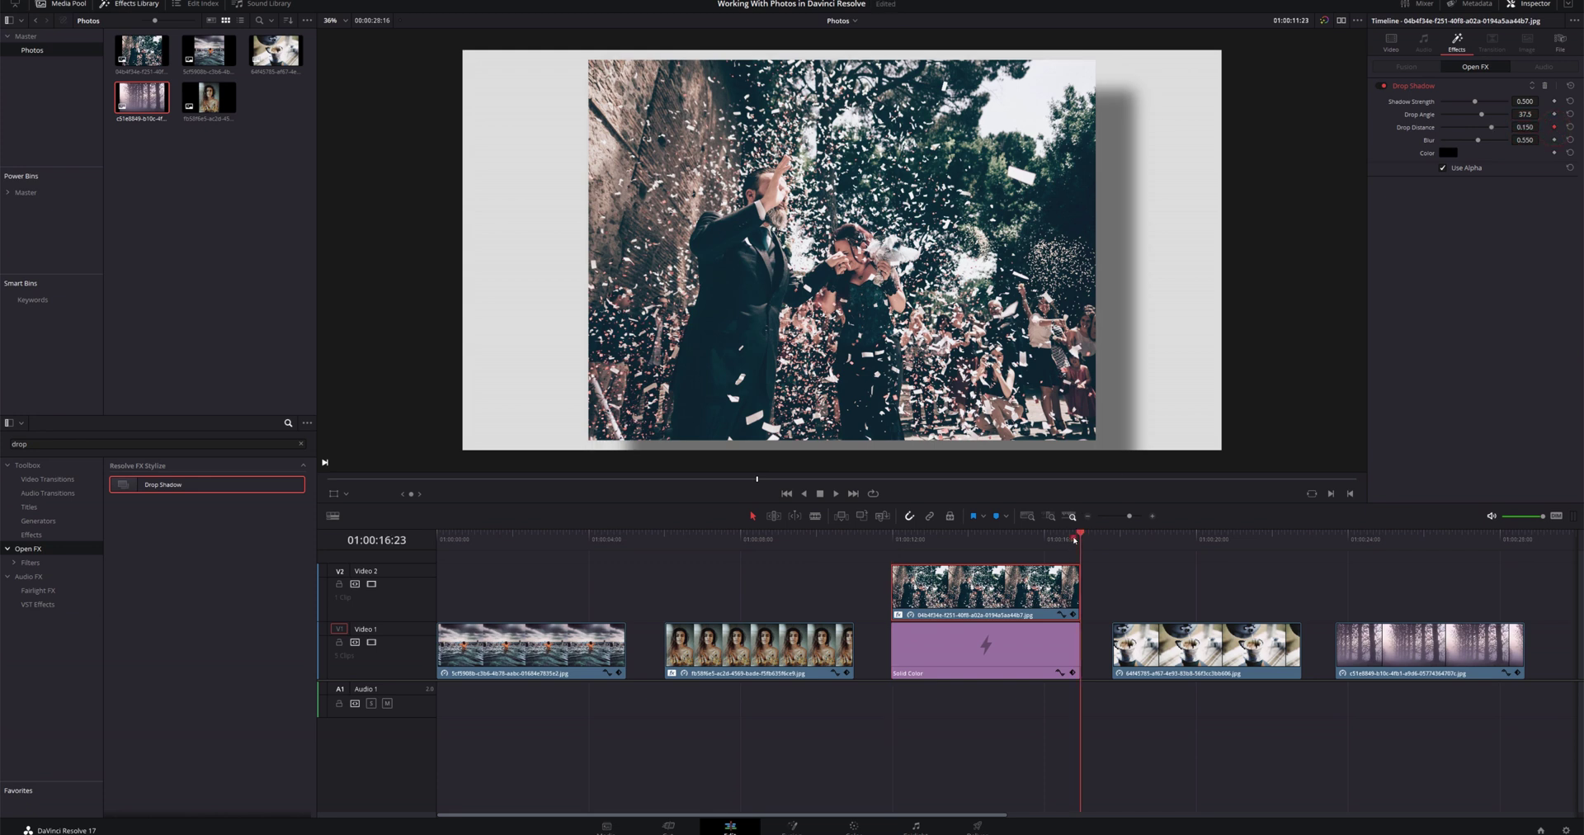
pyautogui.click(1075, 536)
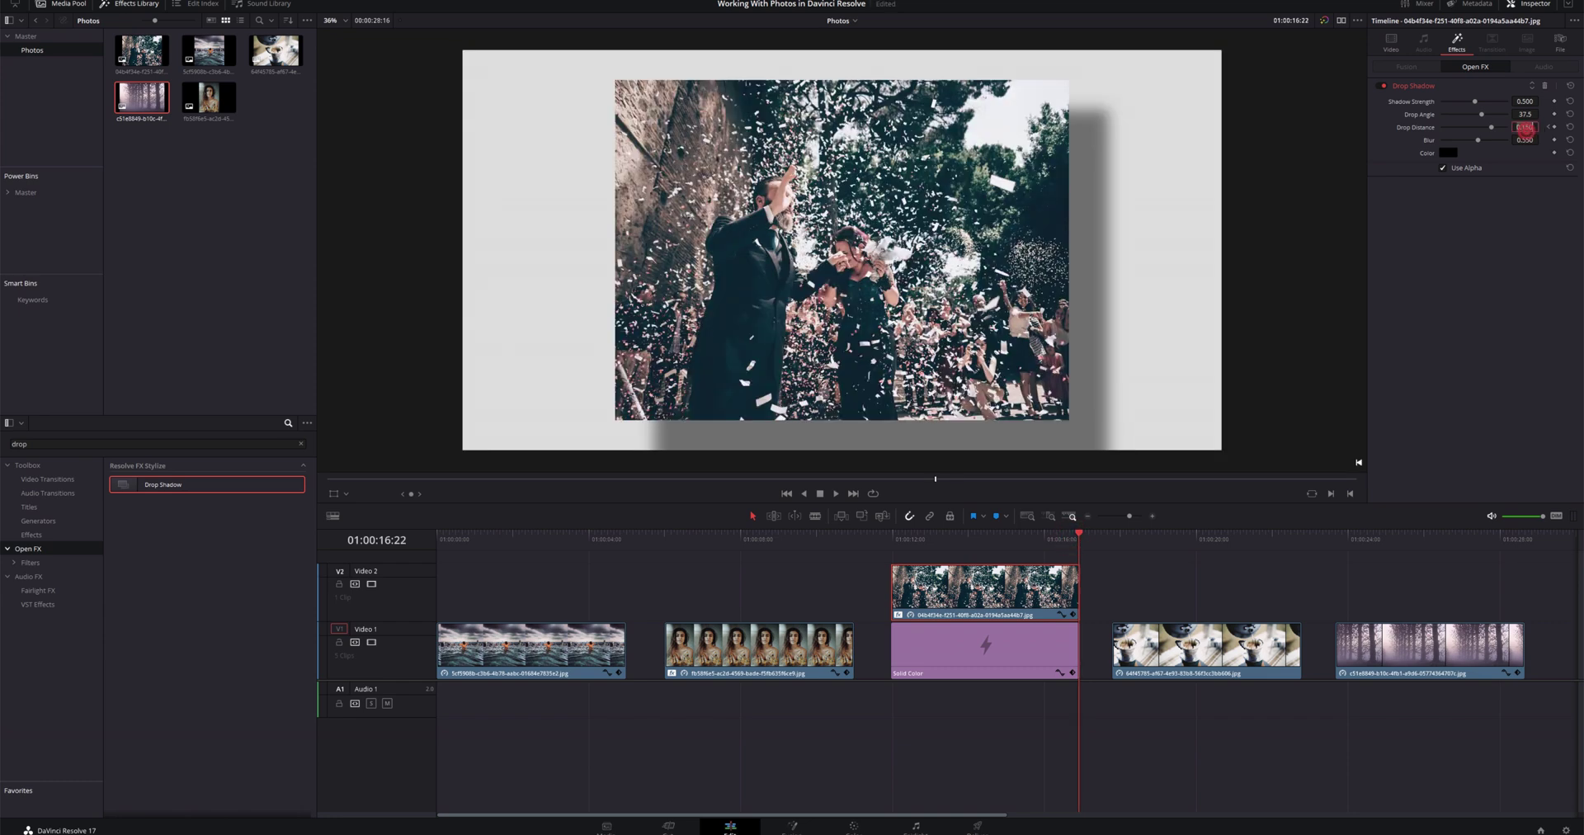
pyautogui.press('BackSpace')
pyautogui.press('Return')
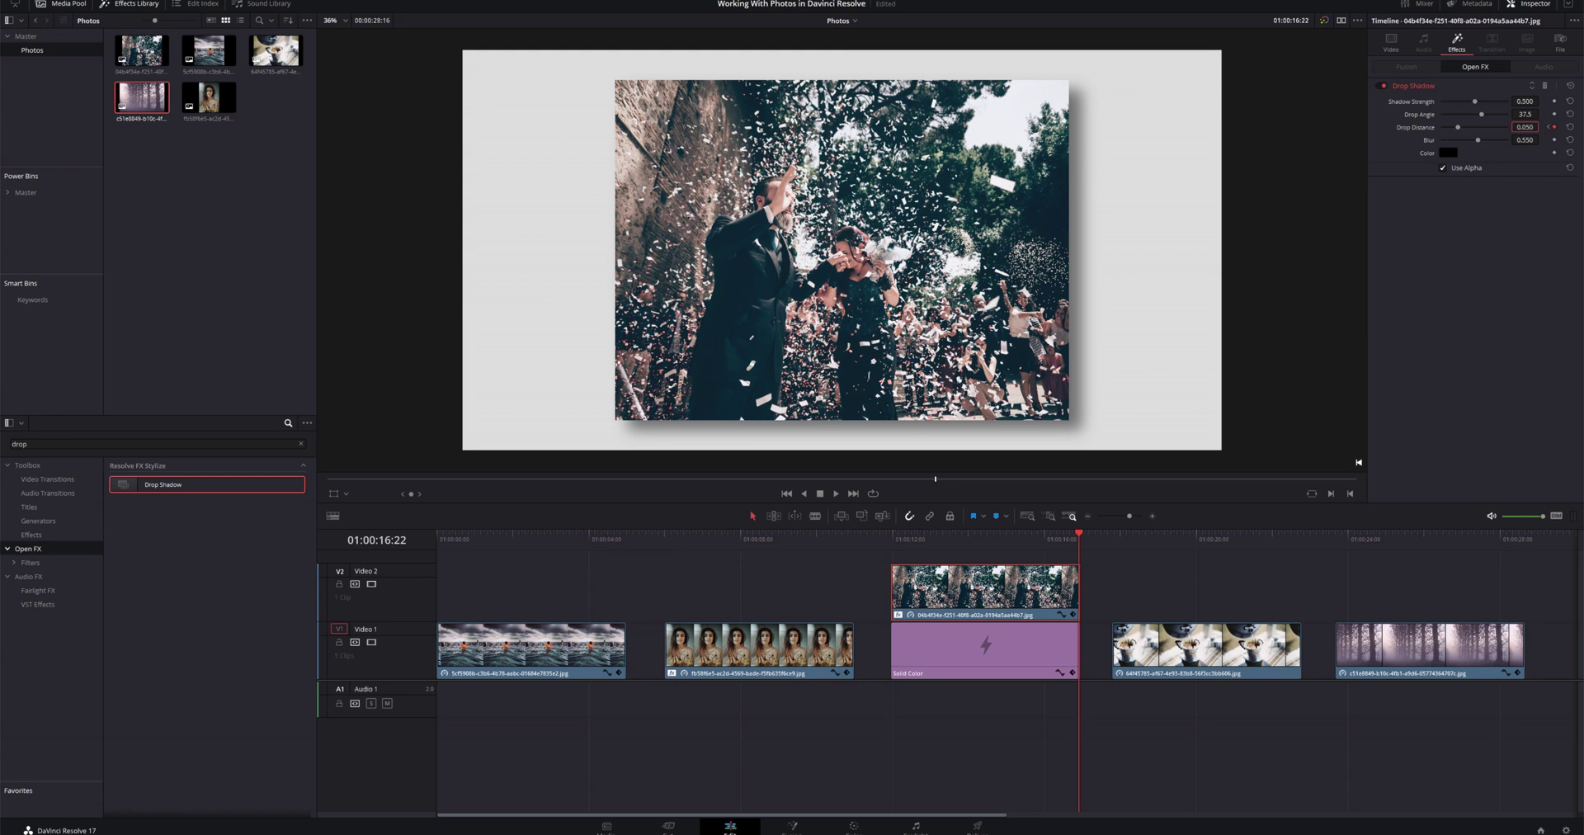
# Step: Preview the animation full screen, then select the coffee photo clip
pyautogui.click(891, 535)
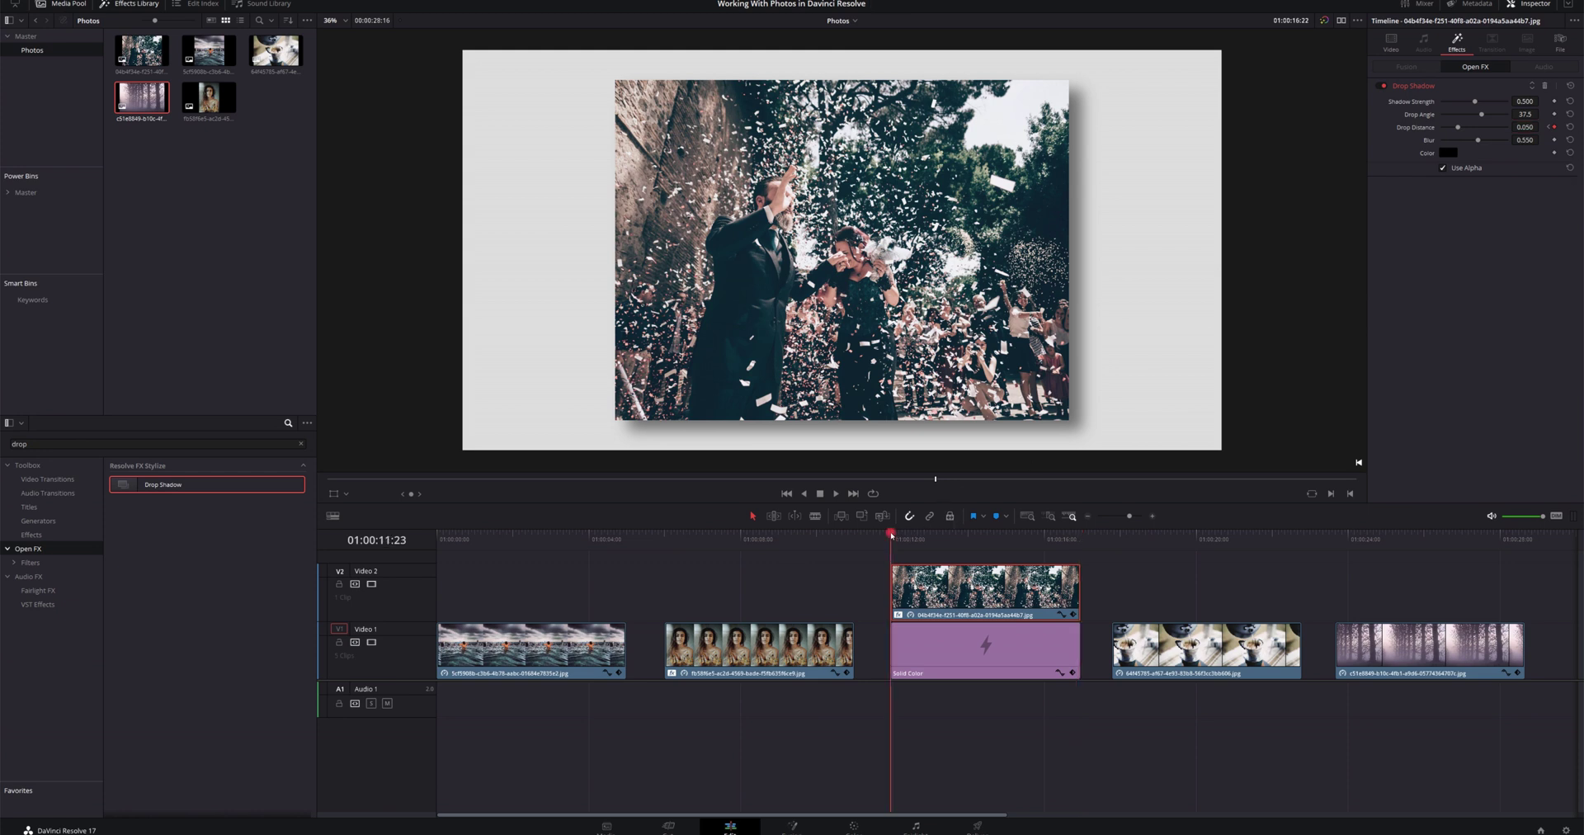
pyautogui.hotkey('ctrl', 'f')
pyautogui.press('space')
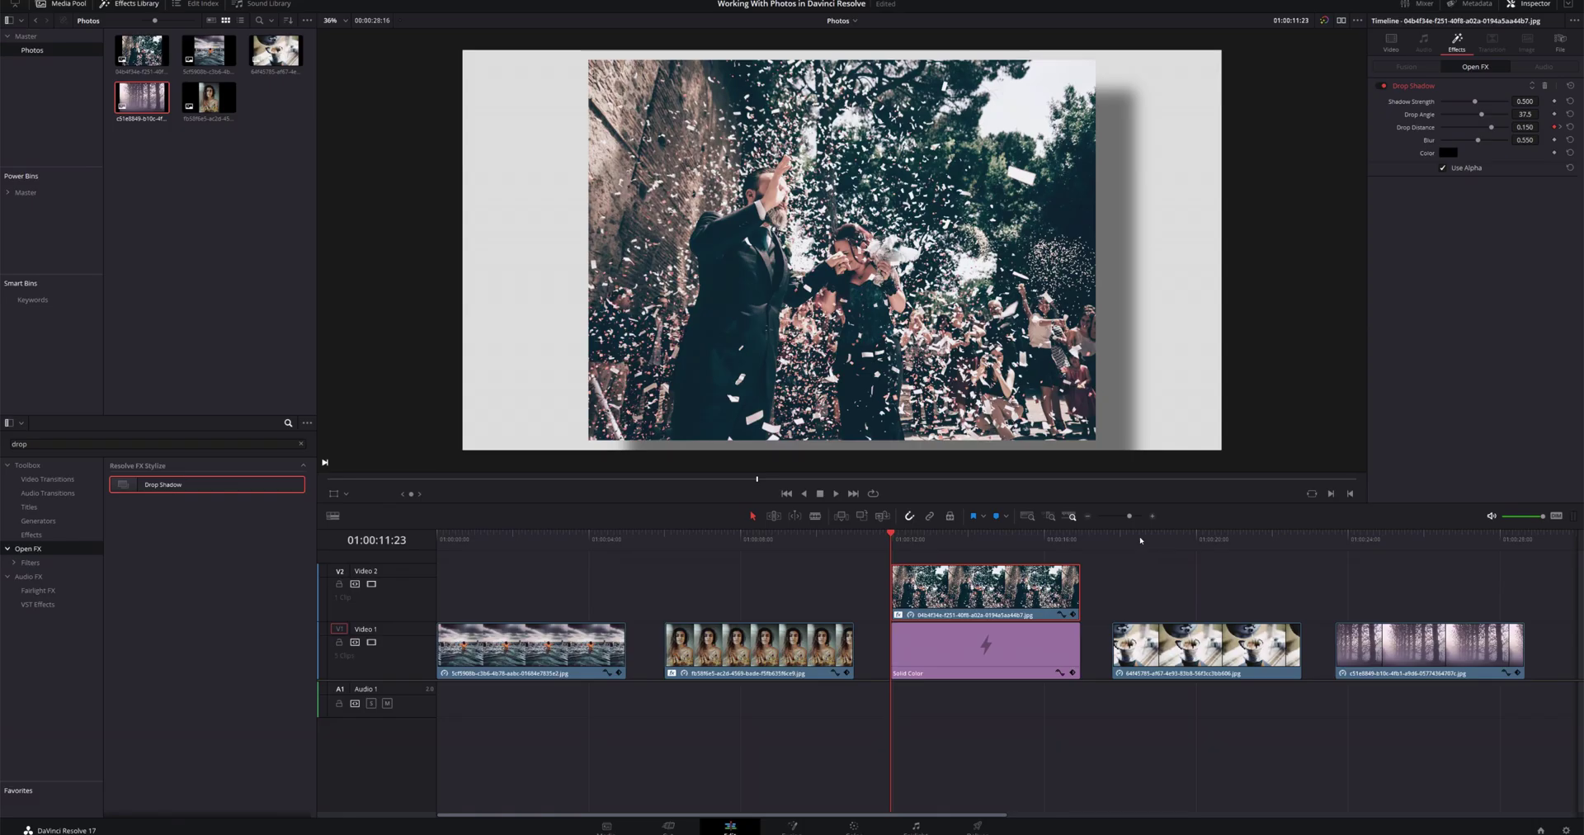
pyautogui.click(1140, 541)
pyautogui.click(1192, 650)
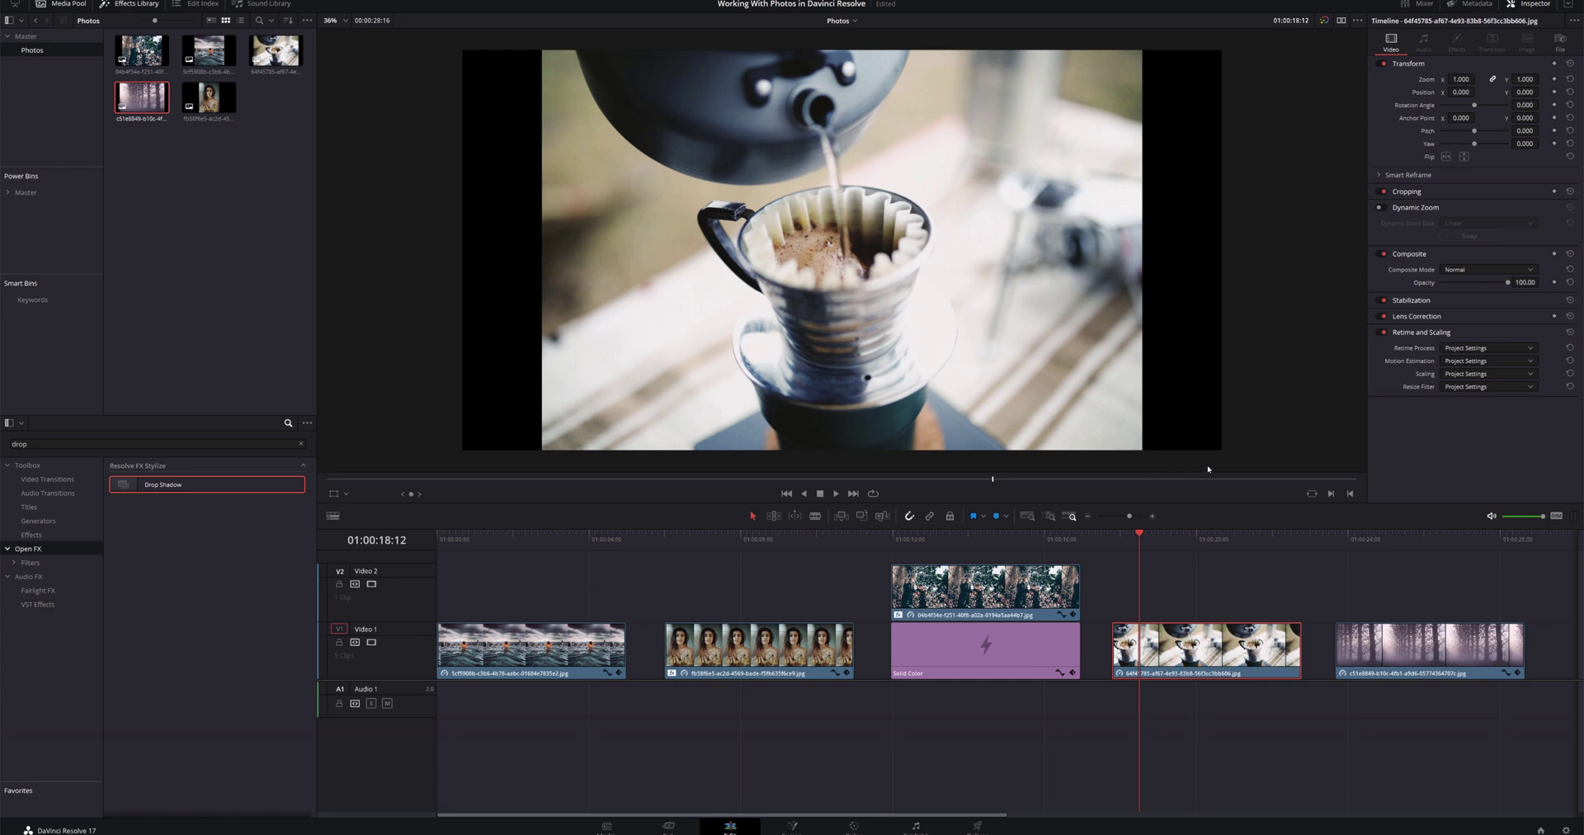
# Step: Move the coffee photo to Video 2 and place a copy of the Solid Color clip beneath it
pyautogui.click(1203, 646)
pyautogui.moveTo(1204, 627); pyautogui.dragTo(1205, 622)
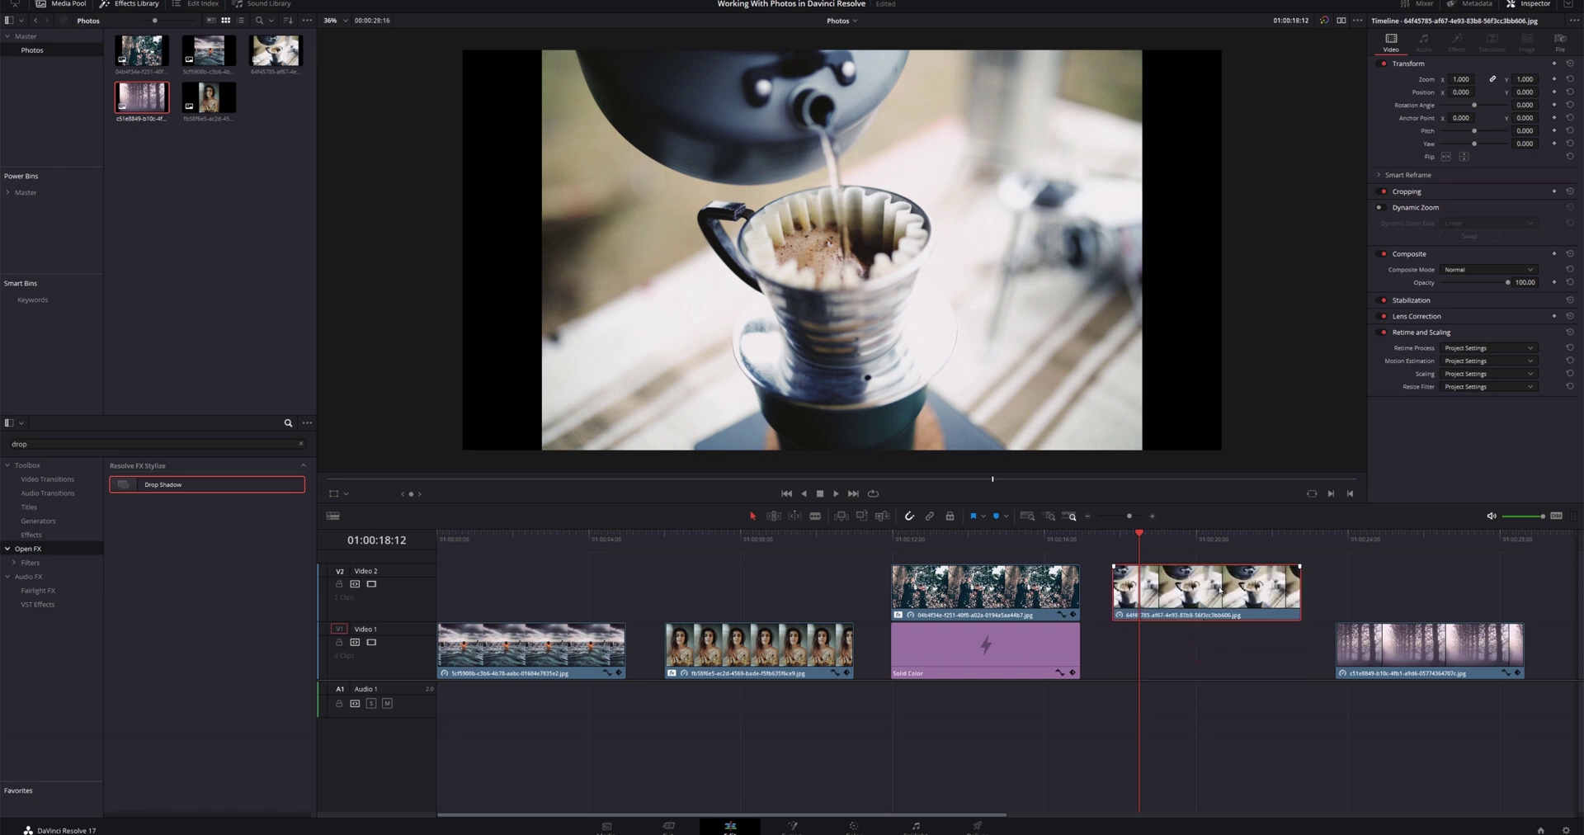
pyautogui.click(911, 653)
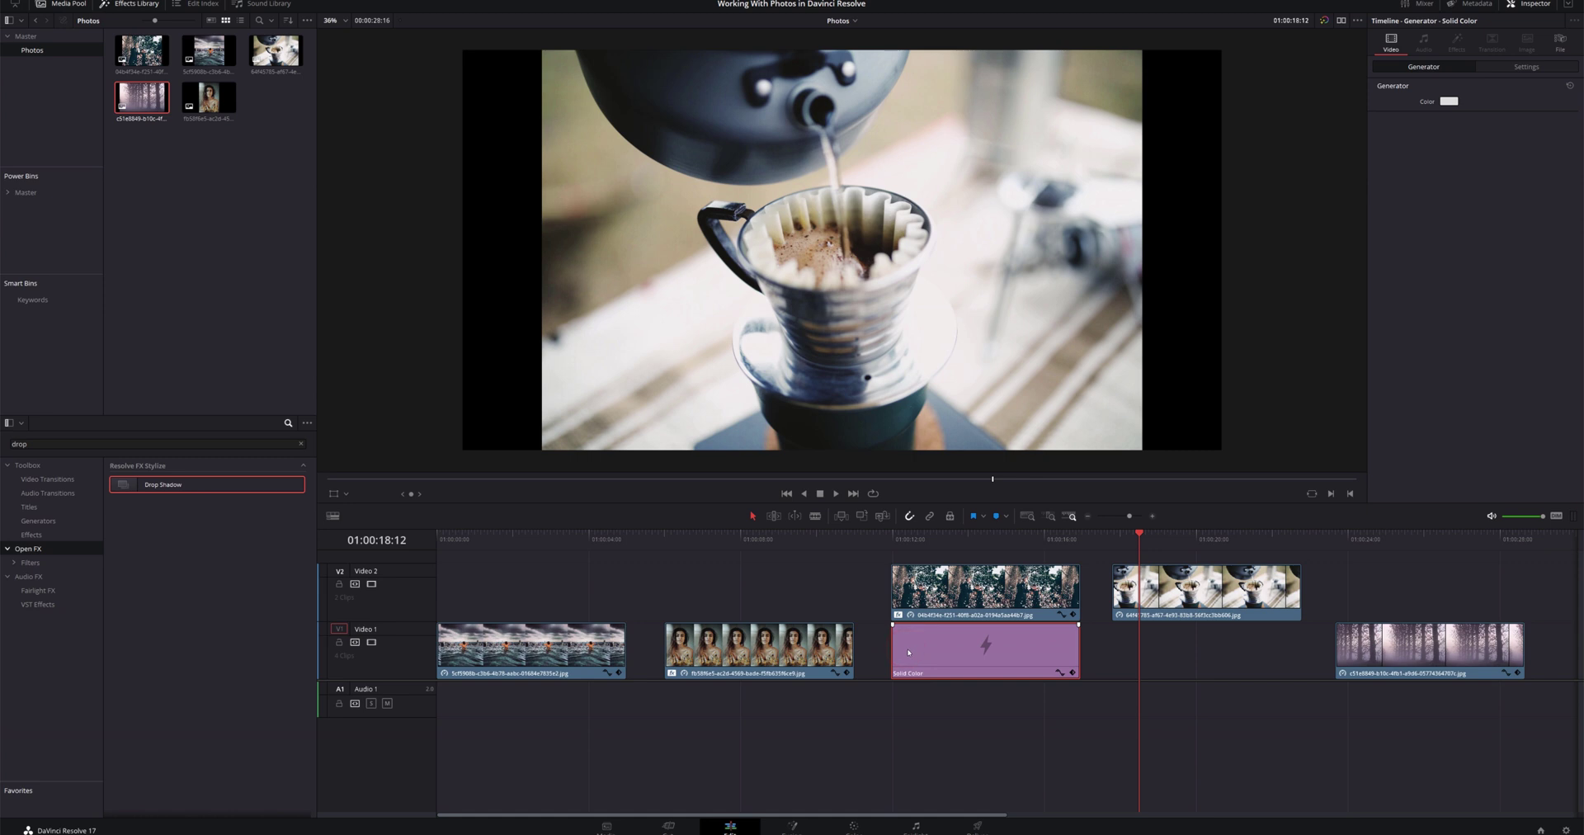
pyautogui.moveTo(908, 653); pyautogui.dragTo(1131, 651)
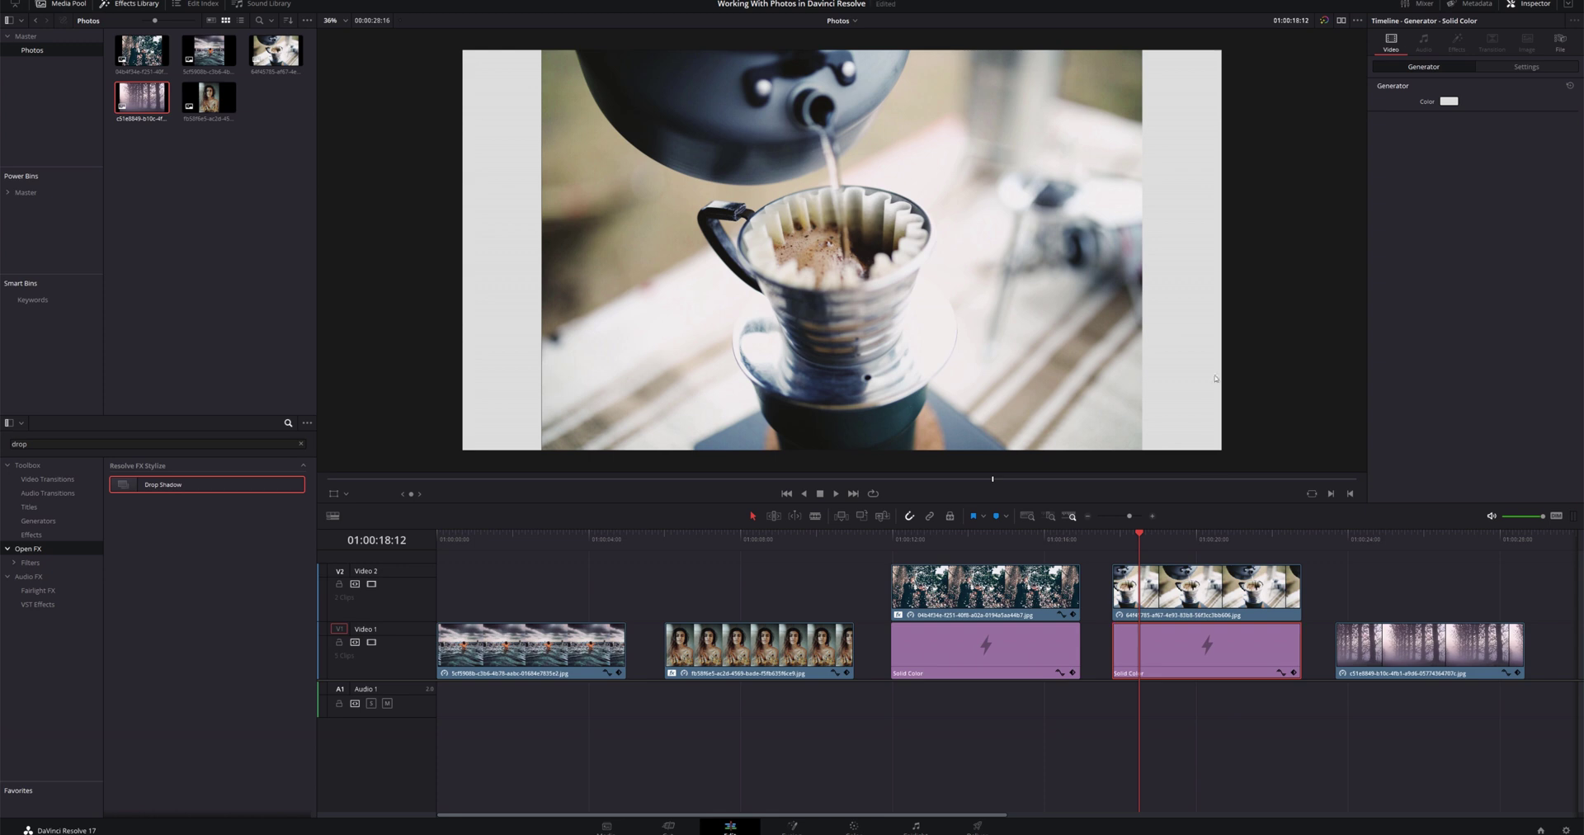
# Step: Set the coffee photo's zoom to 0.850, add a Drop Shadow, and save the project
pyautogui.click(1209, 599)
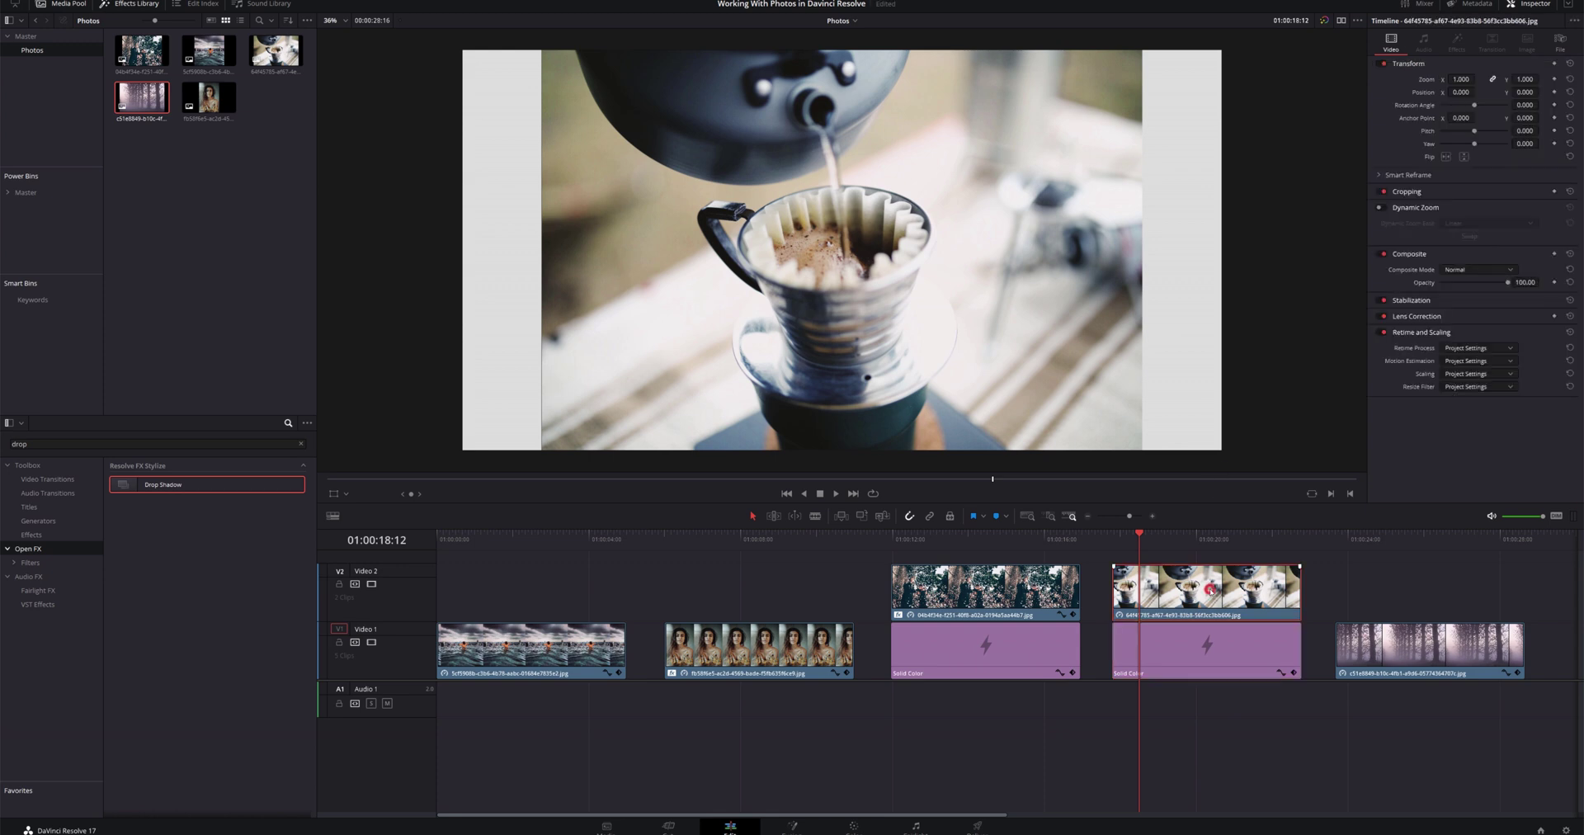
pyautogui.doubleClick(1461, 79)
pyautogui.press('BackSpace')
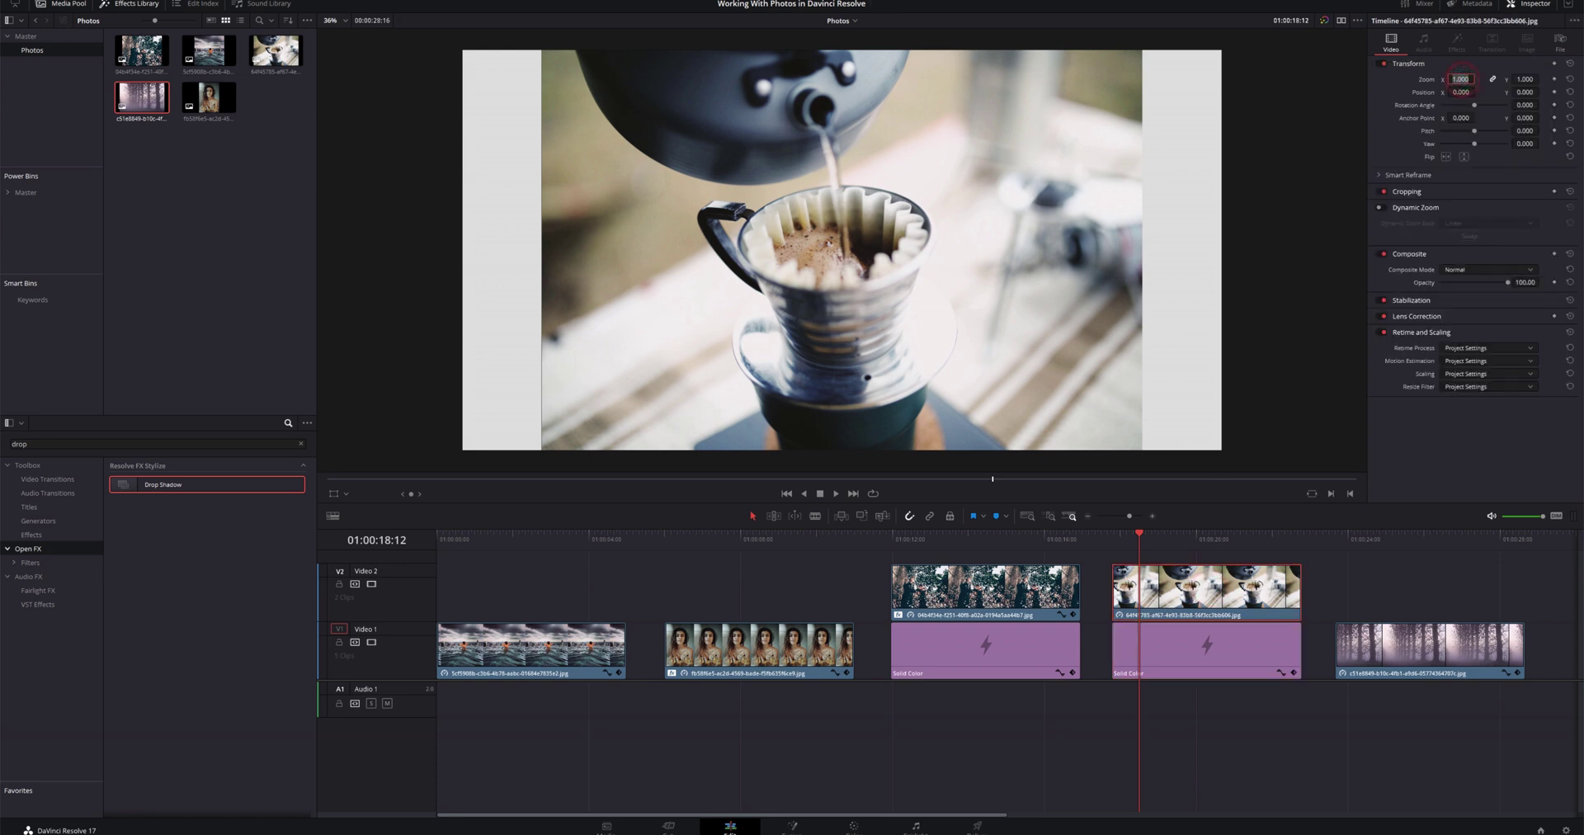
pyautogui.write('0.85')
pyautogui.press('Return')
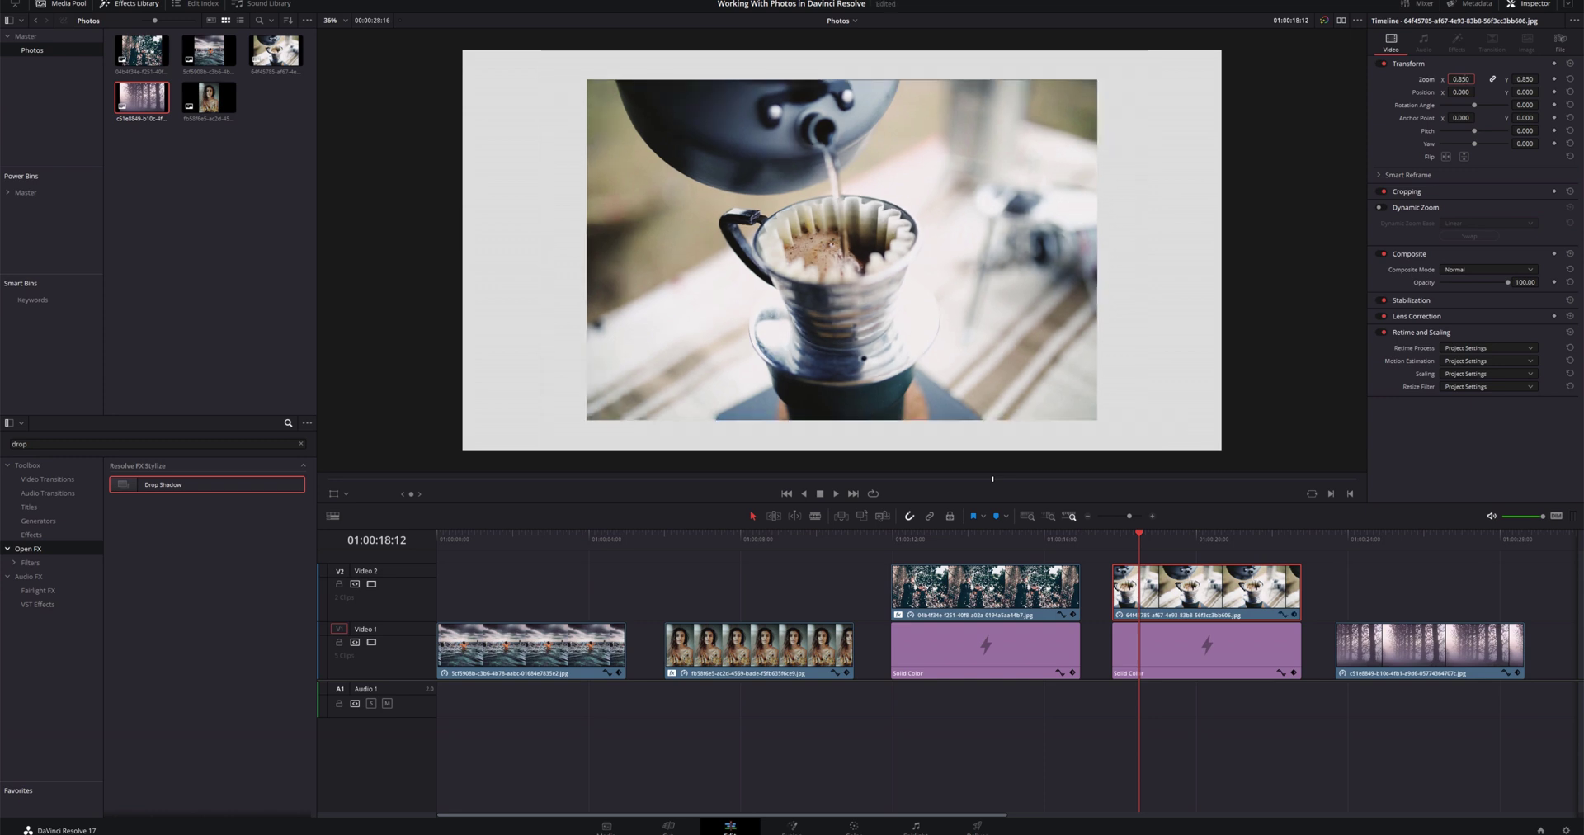
pyautogui.hotkey('ctrl', 's')
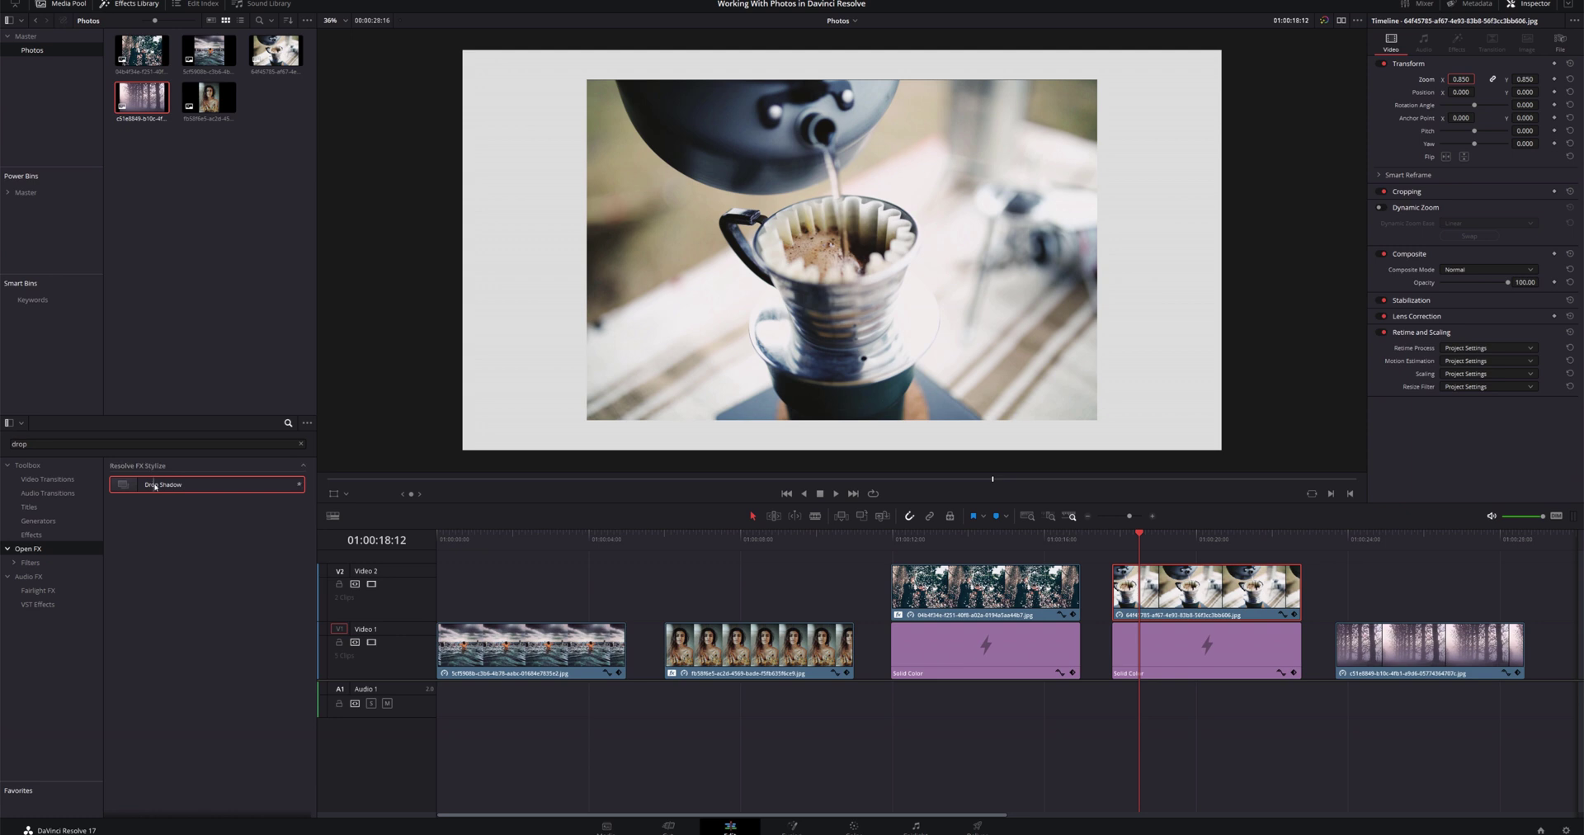
pyautogui.moveTo(155, 486); pyautogui.dragTo(1169, 598)
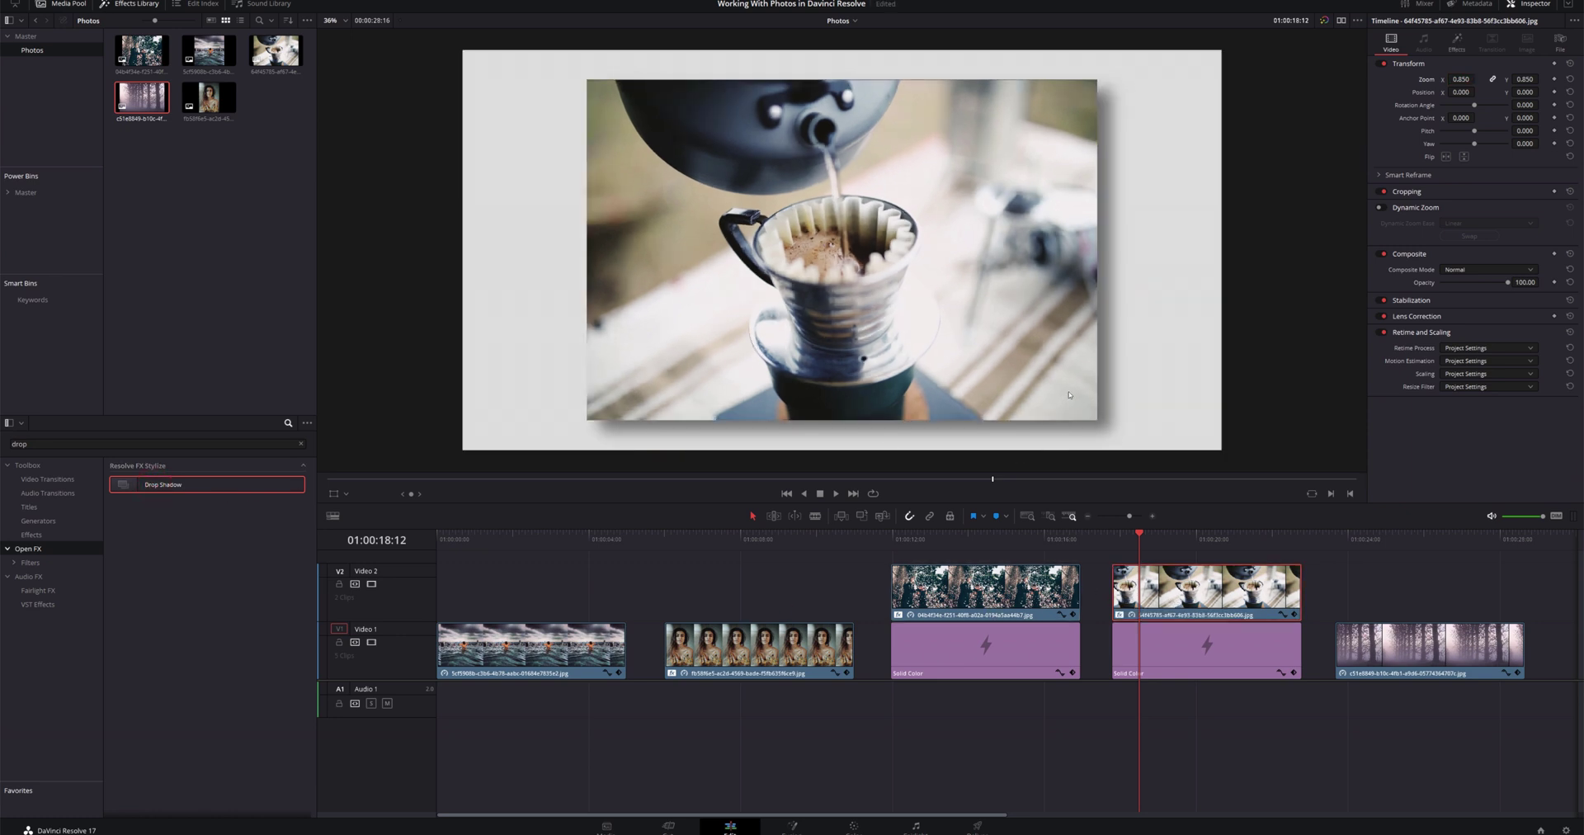
pyautogui.hotkey('ctrl', 's')
# Step: Search 'colo', apply Color Compressor to the Video 2 coffee photo, and expand its controls
pyautogui.click(301, 445)
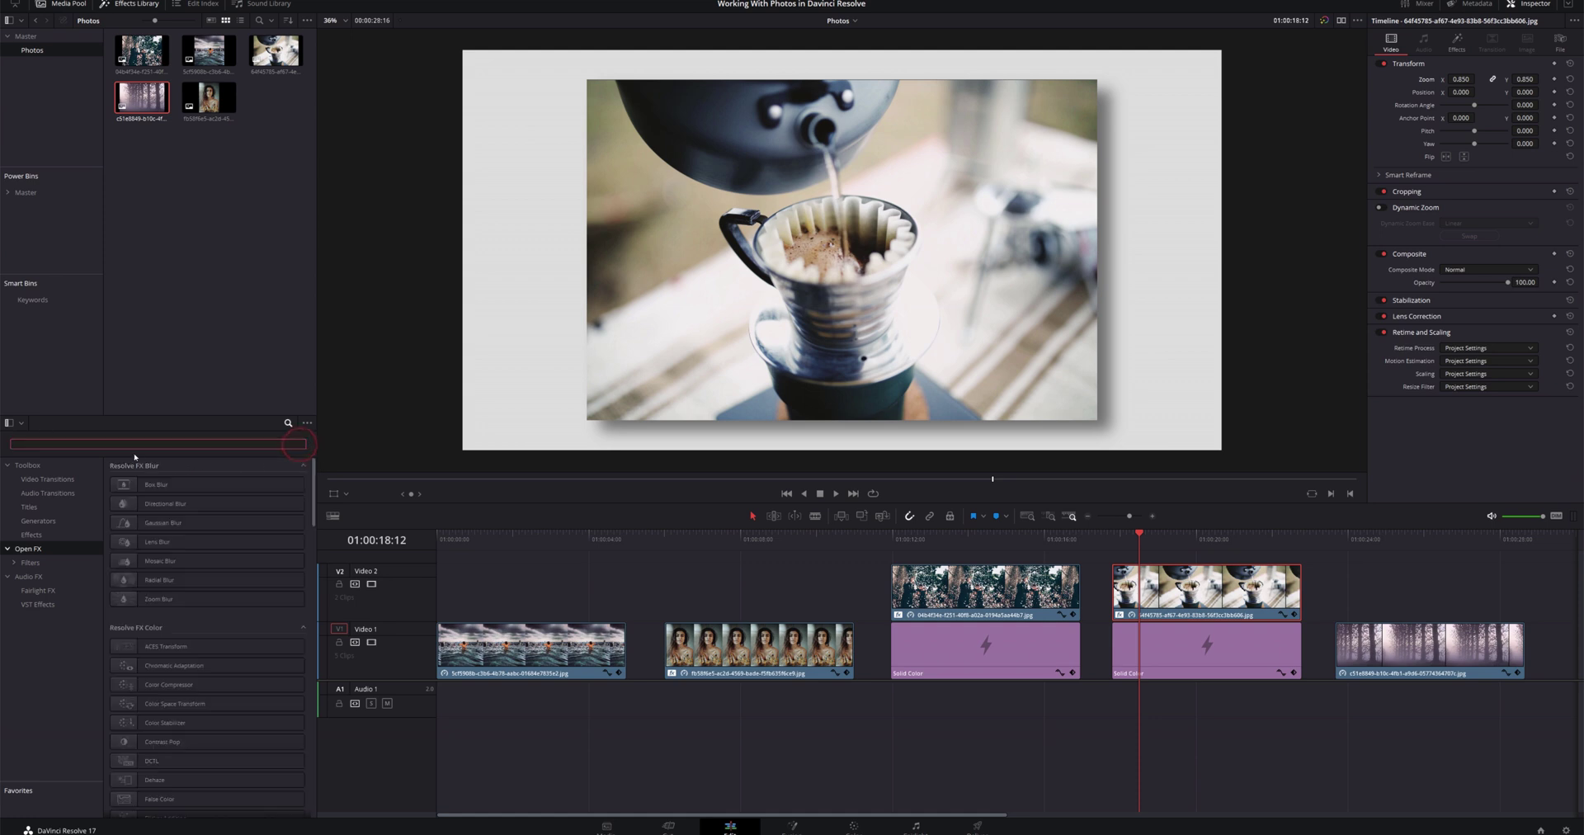
pyautogui.write('co')
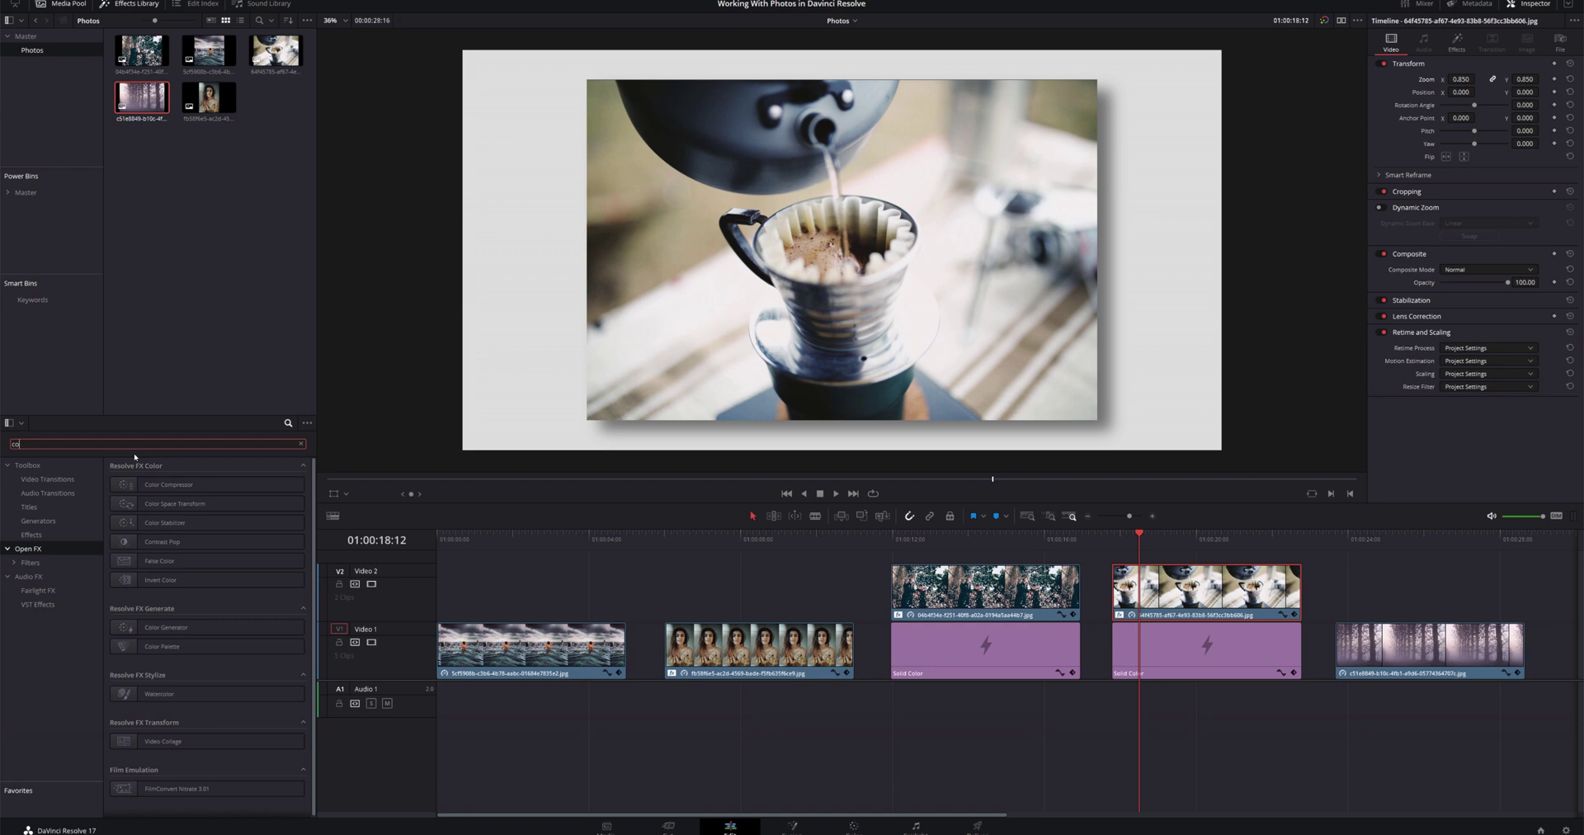
pyautogui.write('lor')
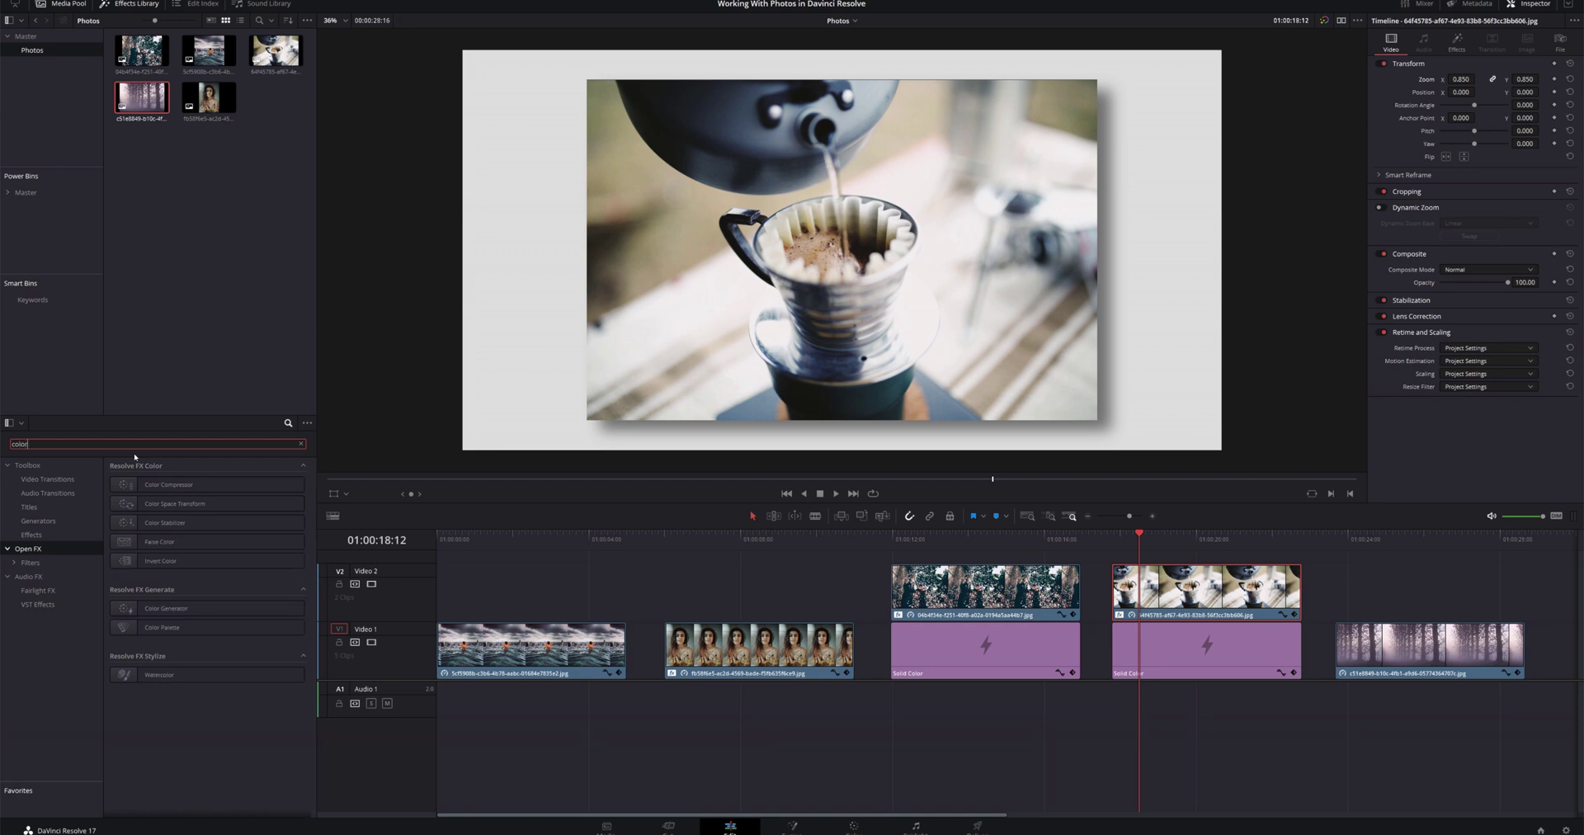
pyautogui.click(160, 485)
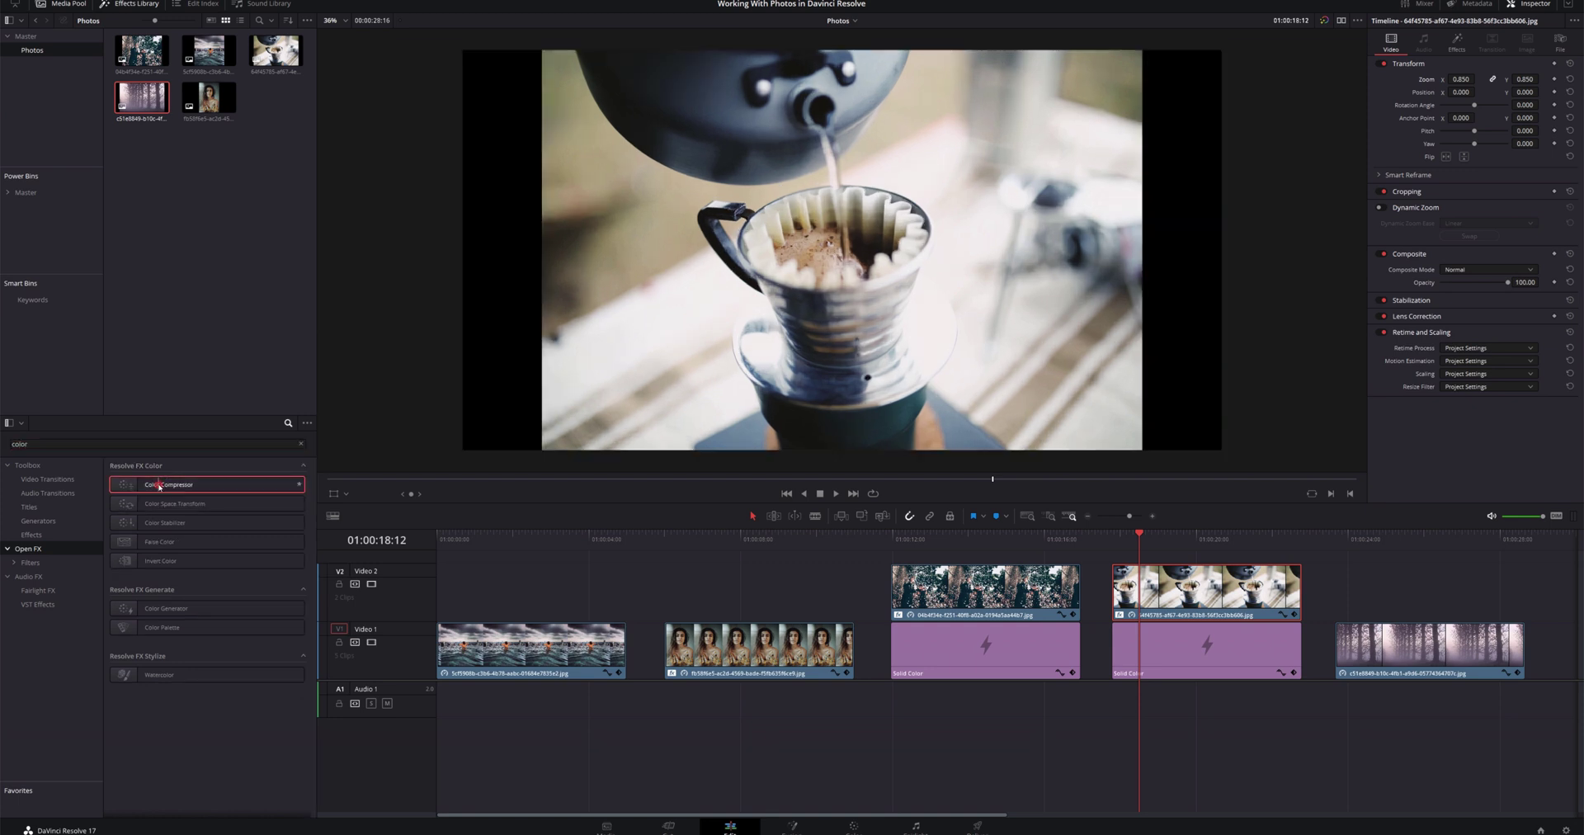
pyautogui.moveTo(160, 485); pyautogui.dragTo(1199, 593)
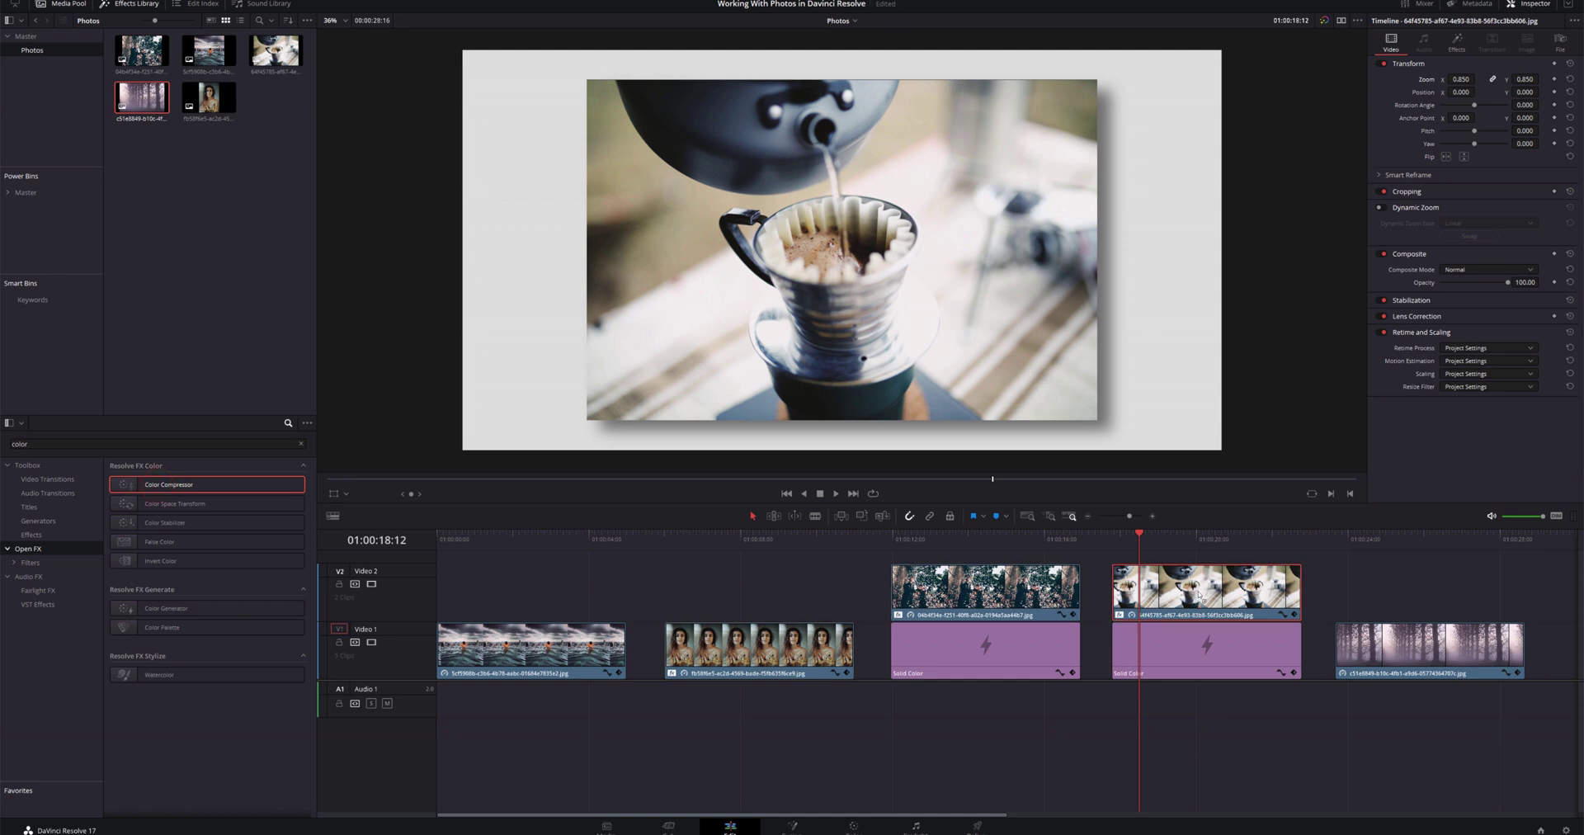
pyautogui.click(1113, 534)
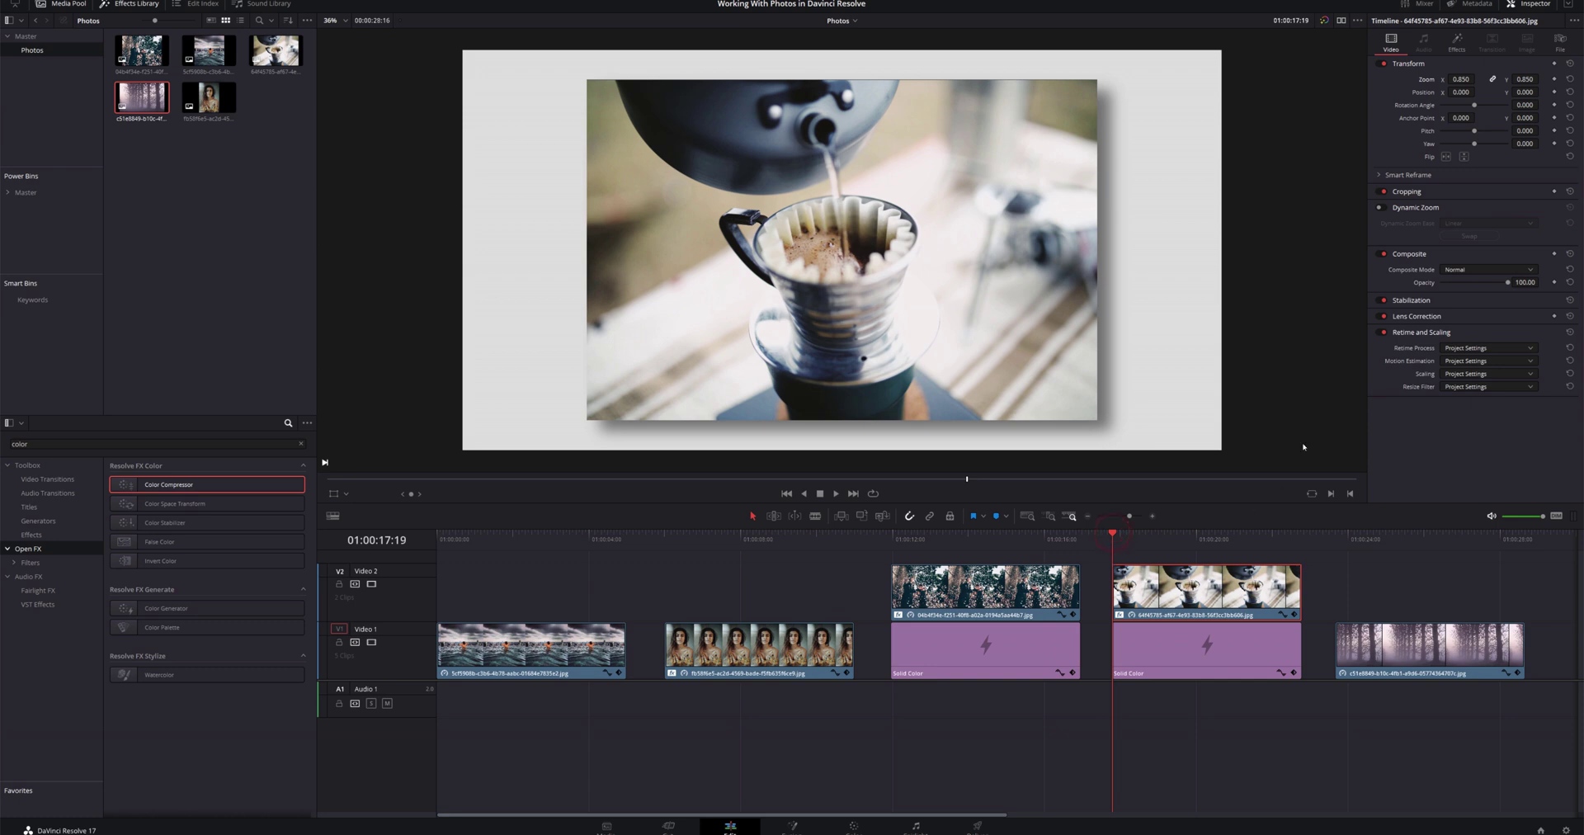
pyautogui.click(1457, 41)
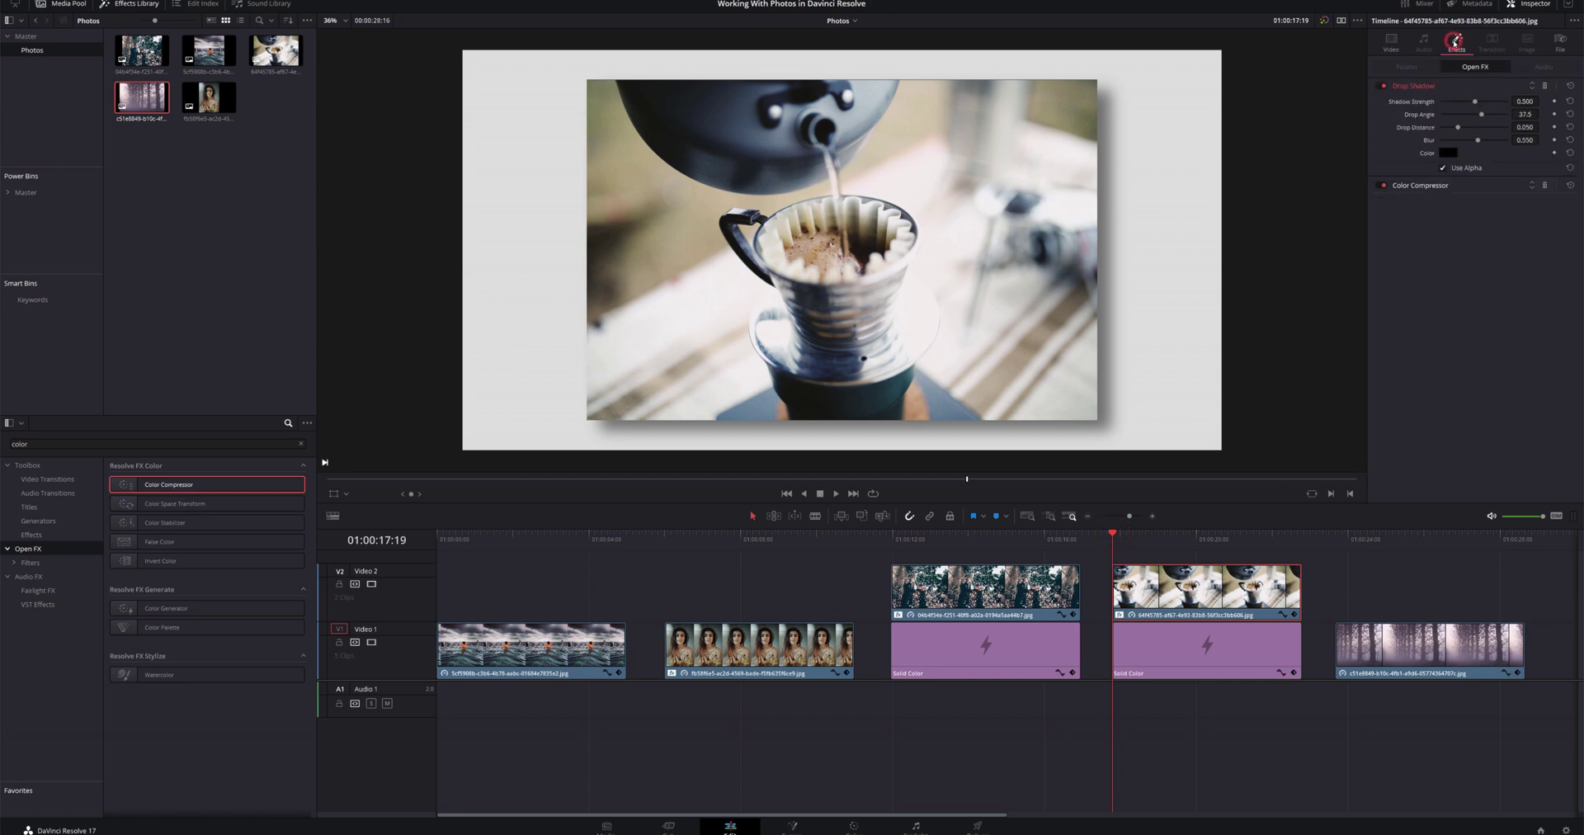
pyautogui.click(1407, 186)
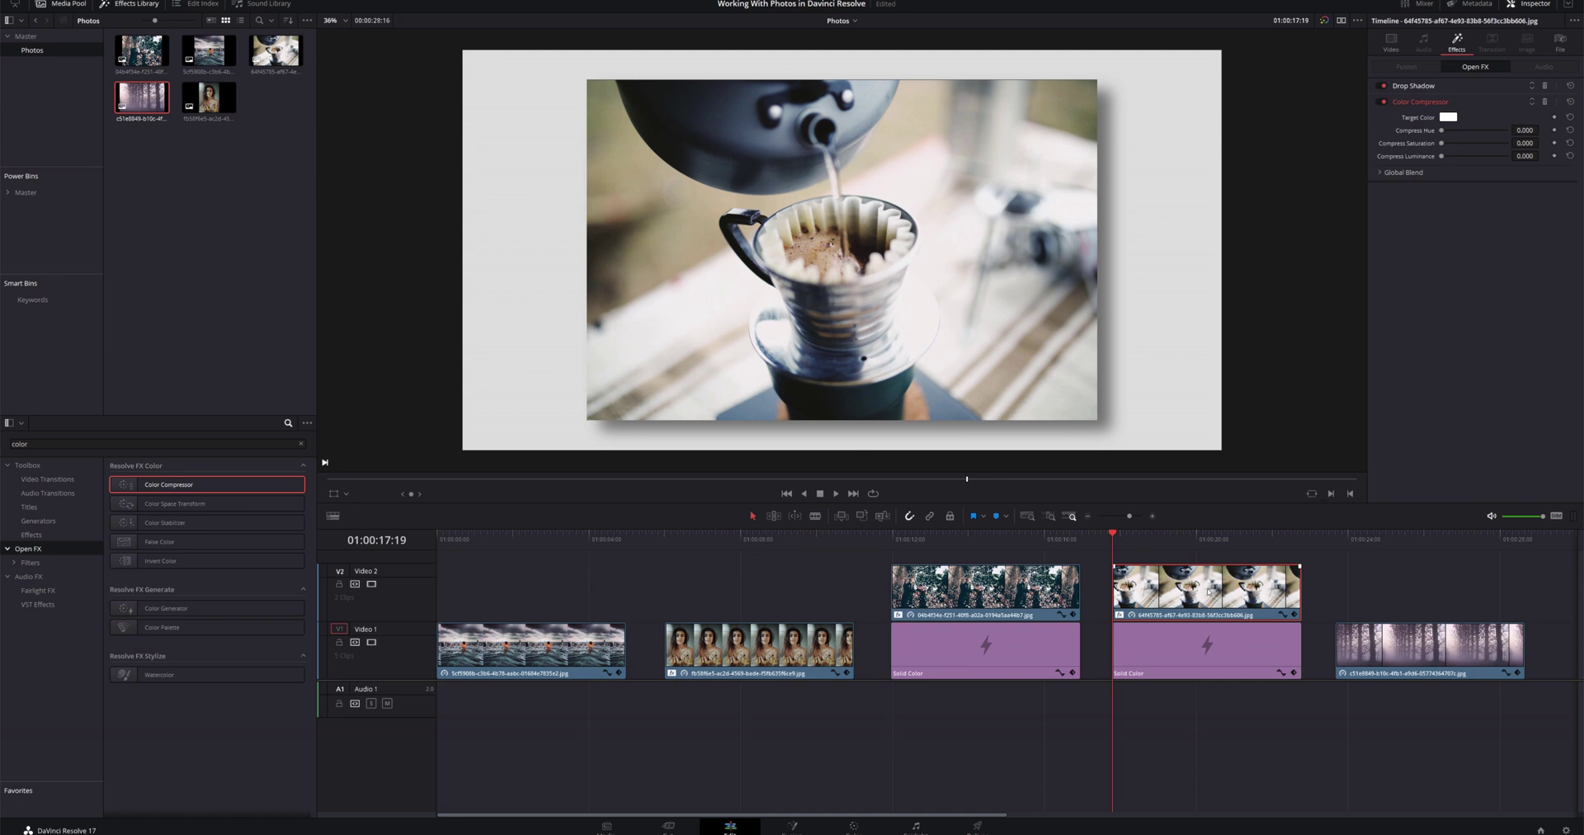
# Step: Set Compress Saturation to 1.000 and keyframe it at the coffee clip's start
pyautogui.click(1442, 145)
pyautogui.moveTo(1444, 145); pyautogui.dragTo(1495, 153)
pyautogui.hotkey('ctrl', 's')
pyautogui.click(1198, 537)
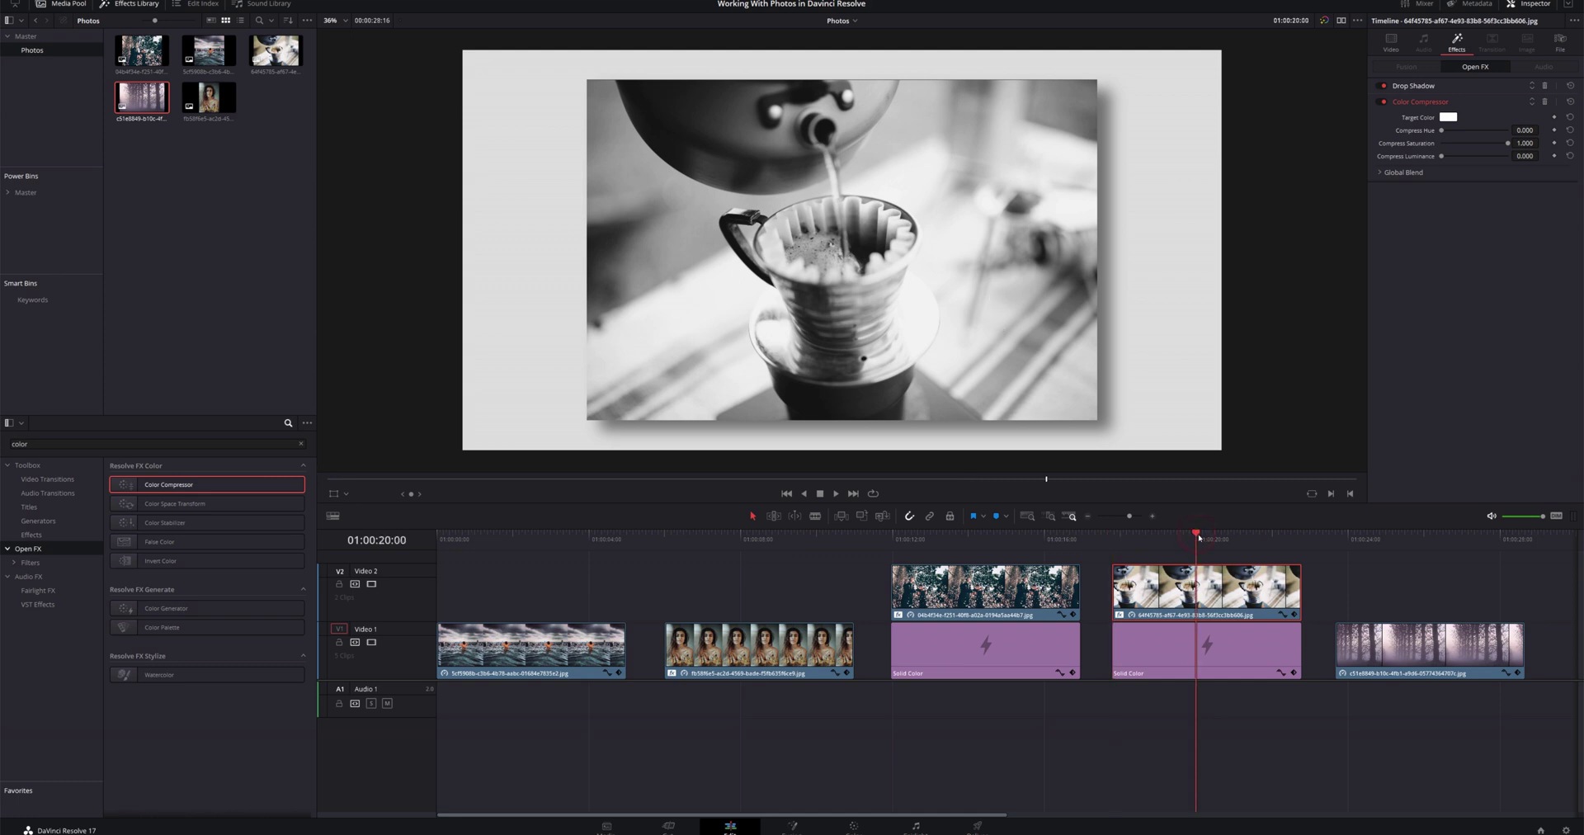
pyautogui.click(1113, 535)
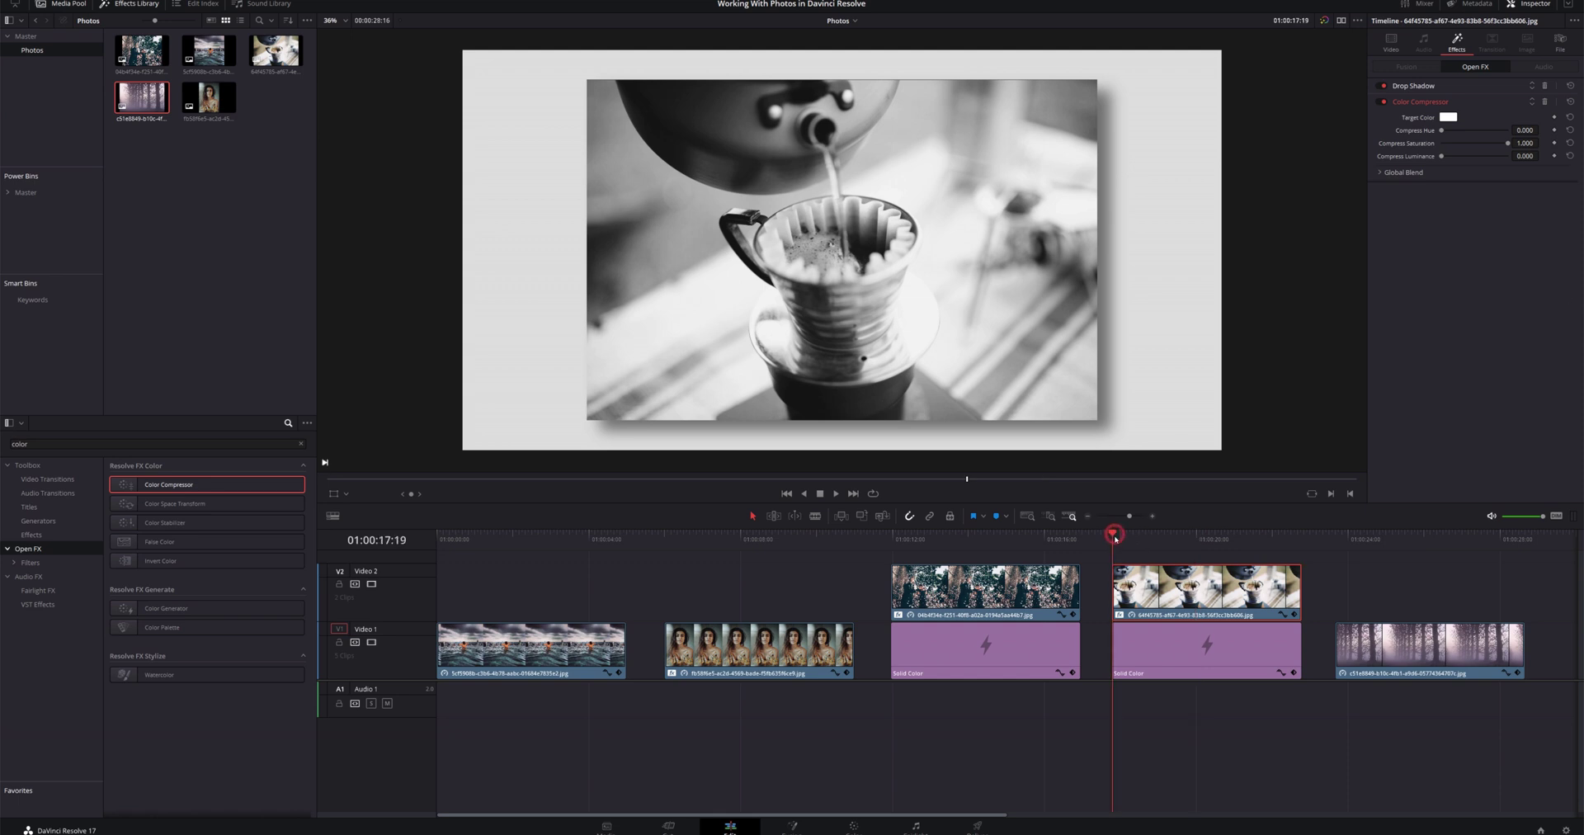
pyautogui.click(1554, 143)
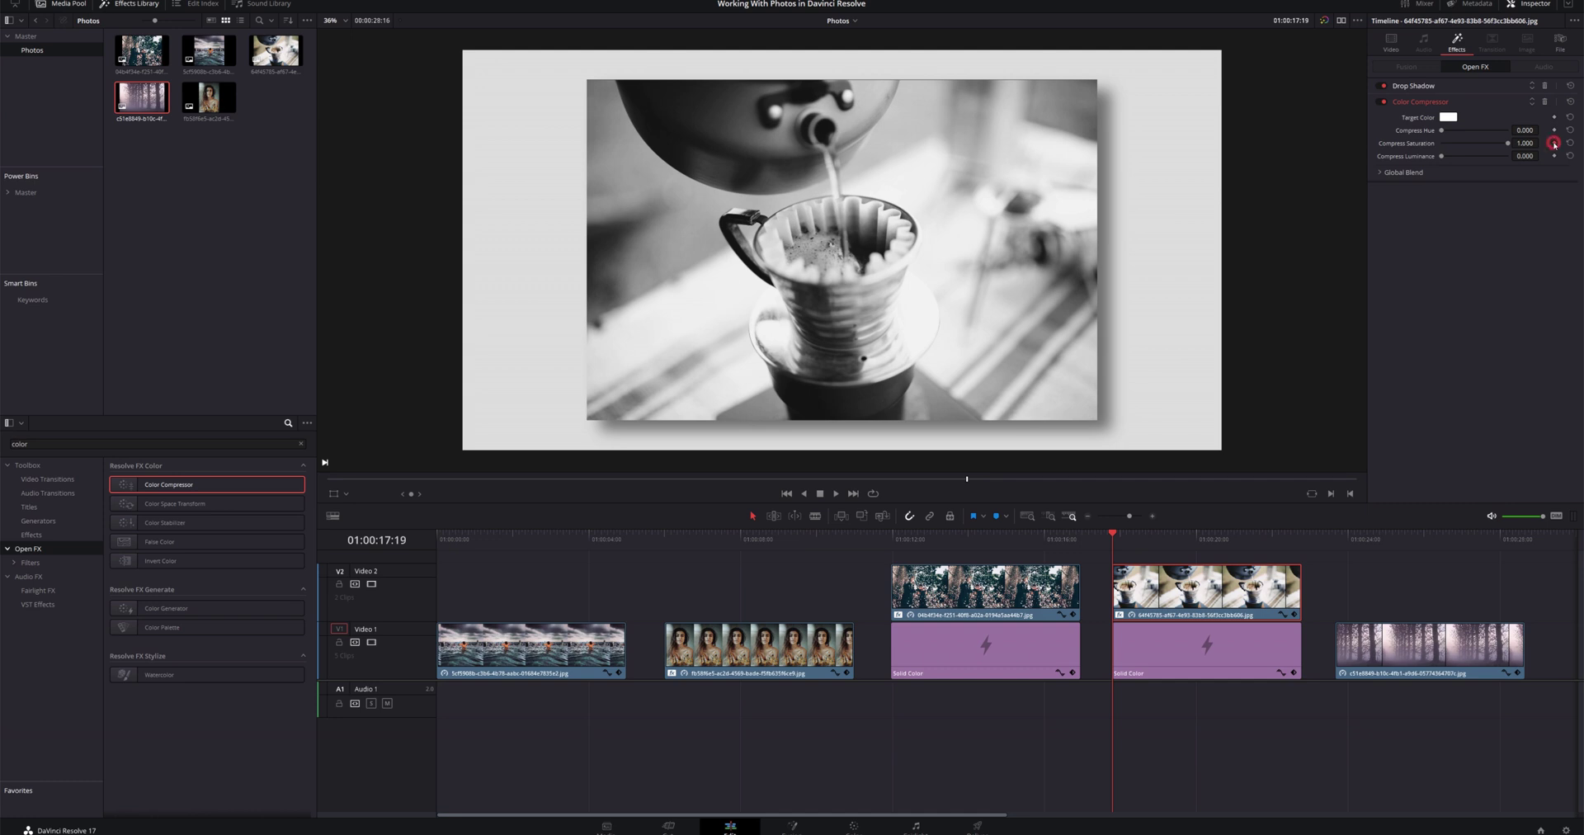
# Step: Drop Compress Saturation to 0.000 at 01:00:20:00 for full colour
pyautogui.click(1198, 537)
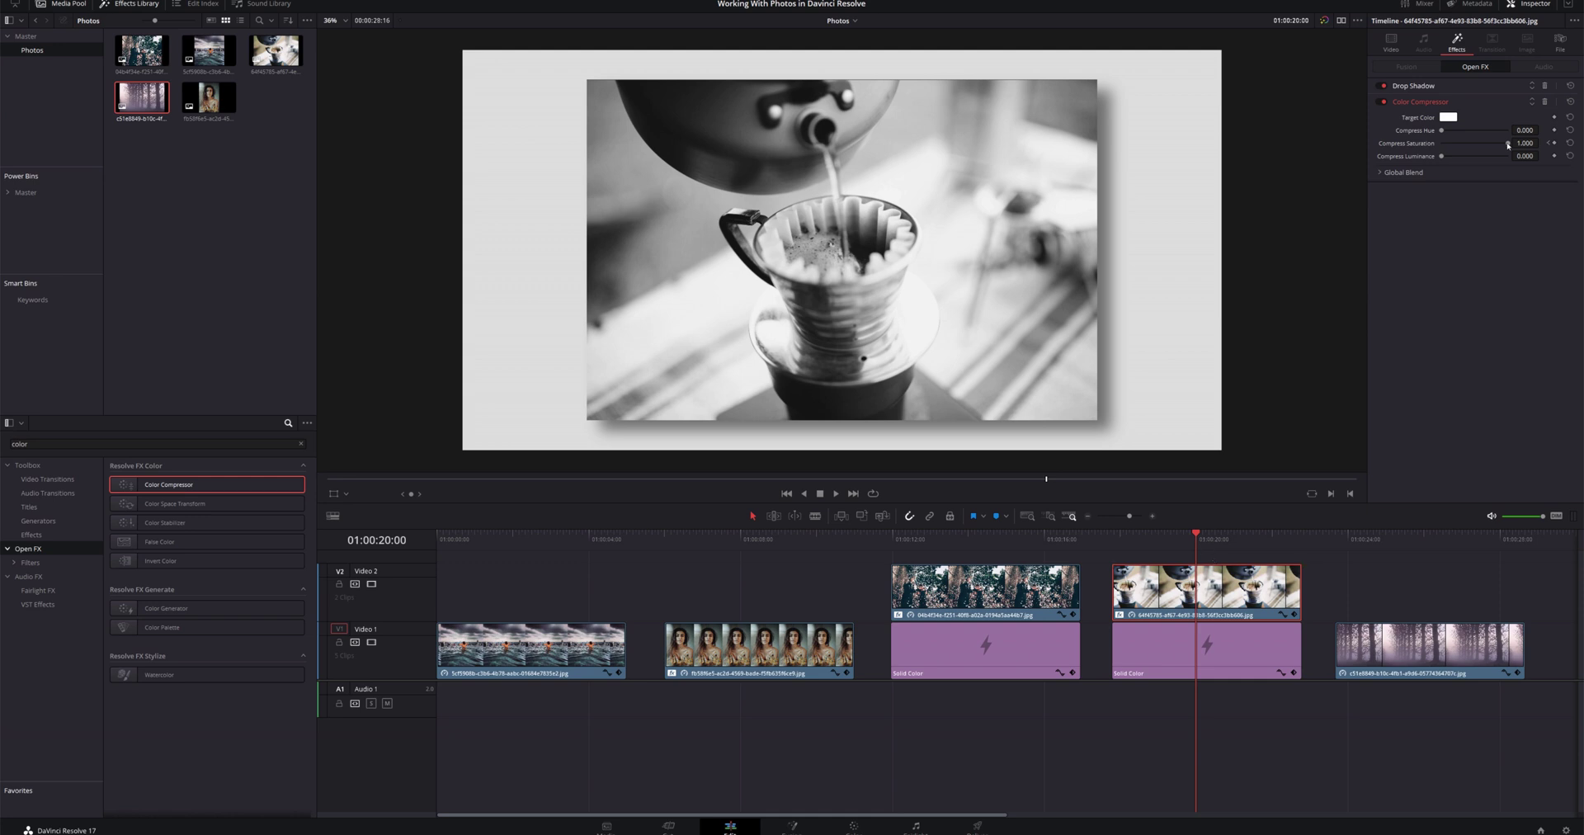
pyautogui.moveTo(1508, 146); pyautogui.dragTo(1442, 143)
pyautogui.click(1113, 536)
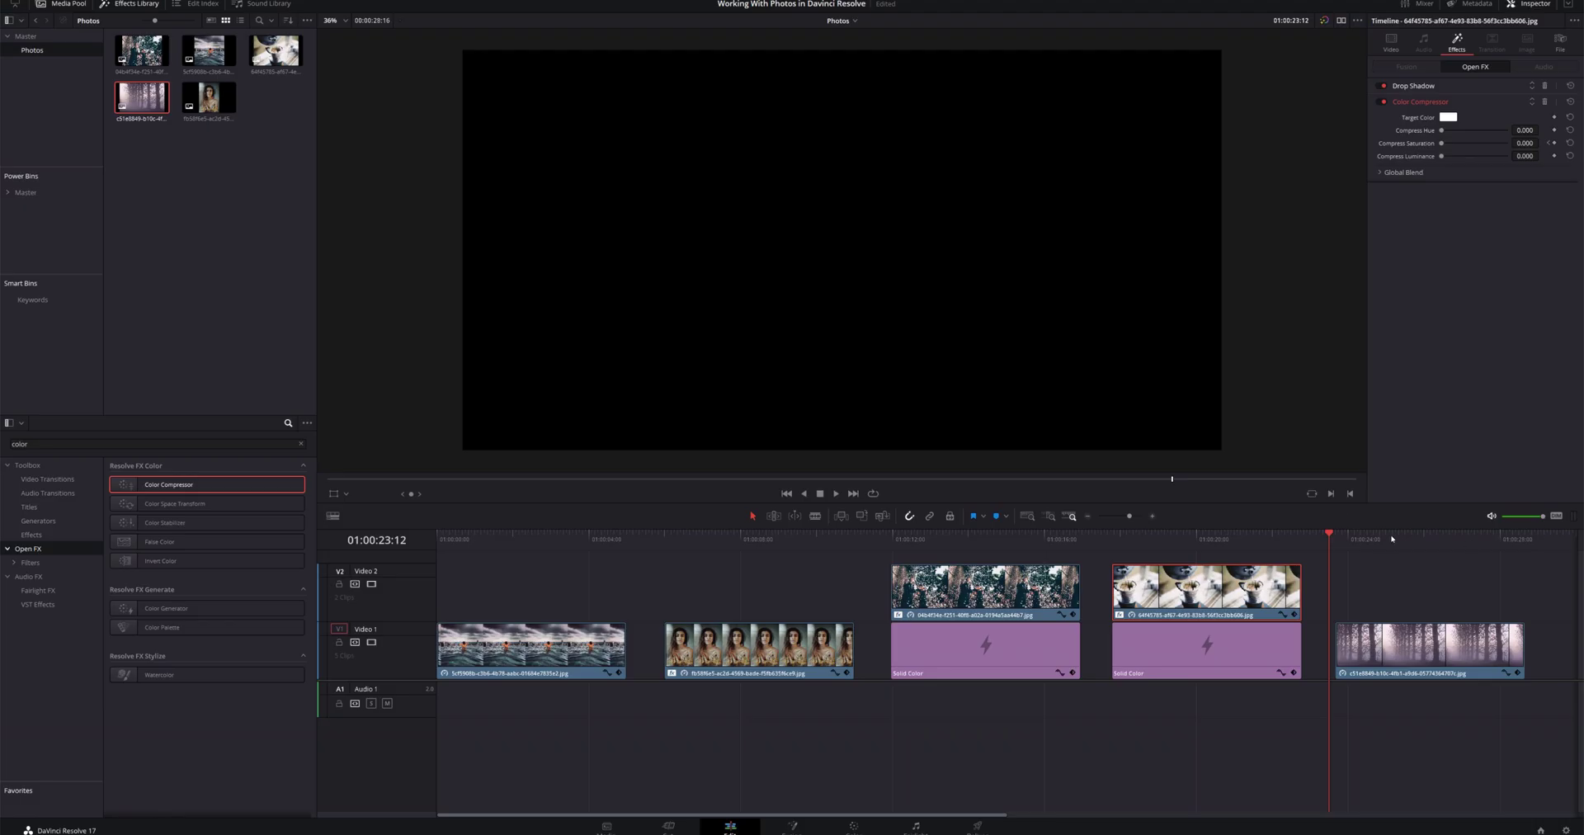
# Step: Put the playhead at the start of the misty forest photo and select that clip
pyautogui.click(1372, 541)
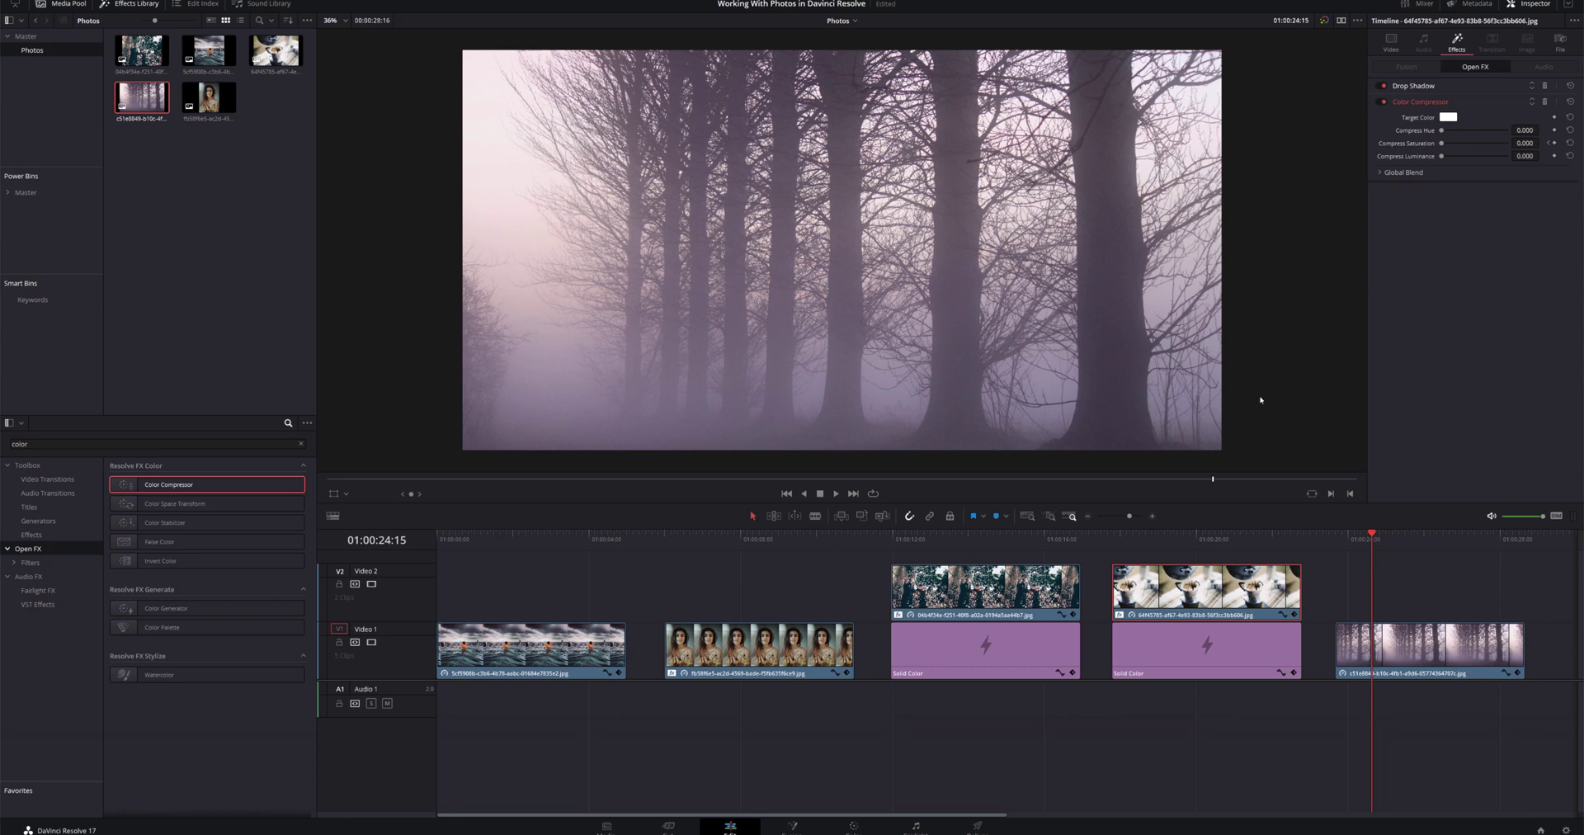
pyautogui.click(1336, 536)
pyautogui.click(1425, 649)
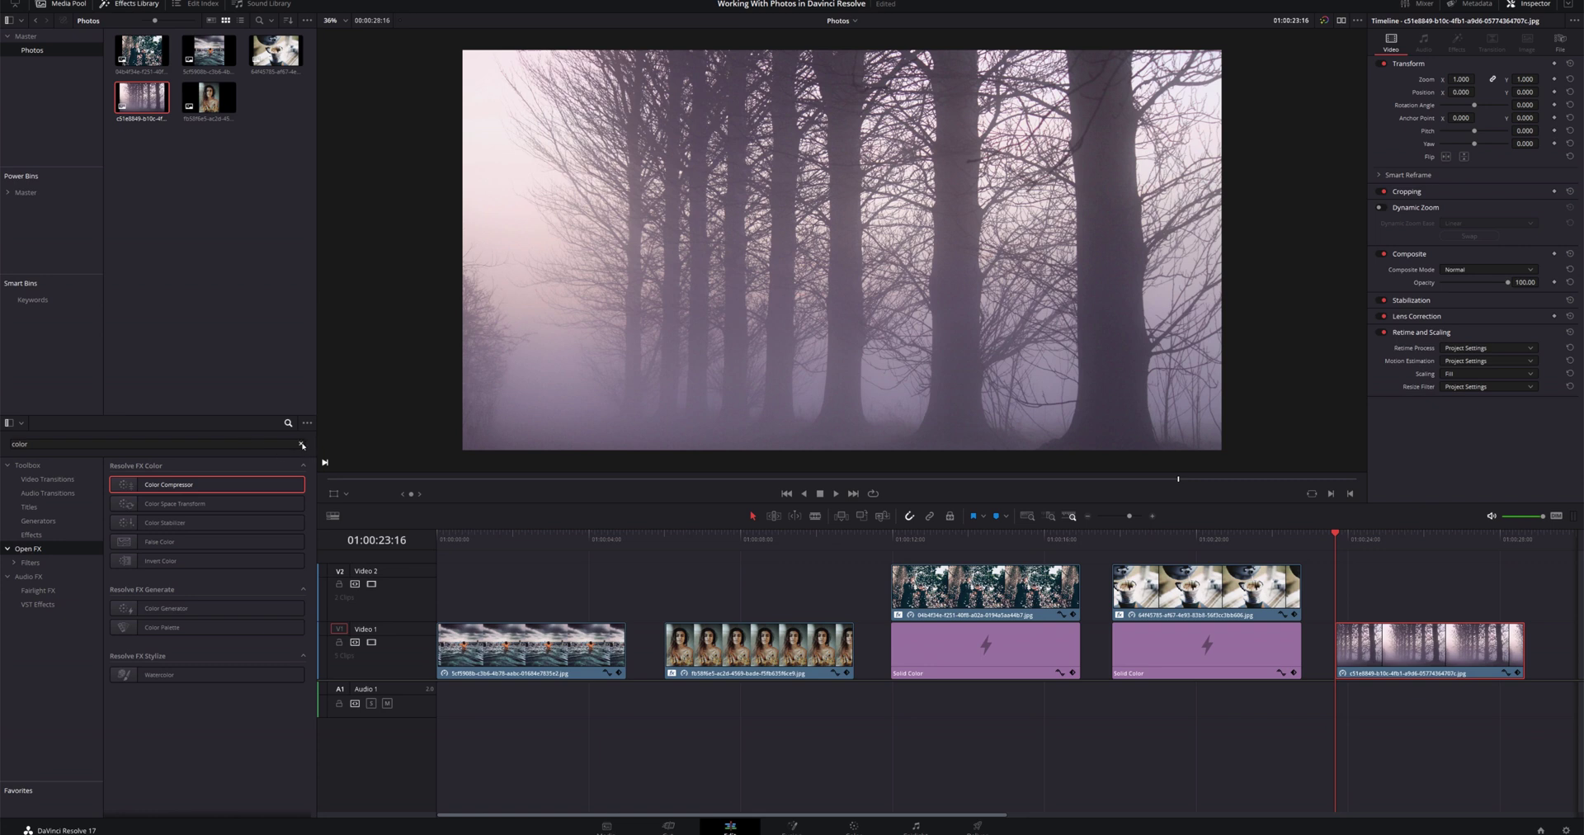
# Step: Search 'lens' and apply Lens Blur to the misty forest photo
pyautogui.click(302, 445)
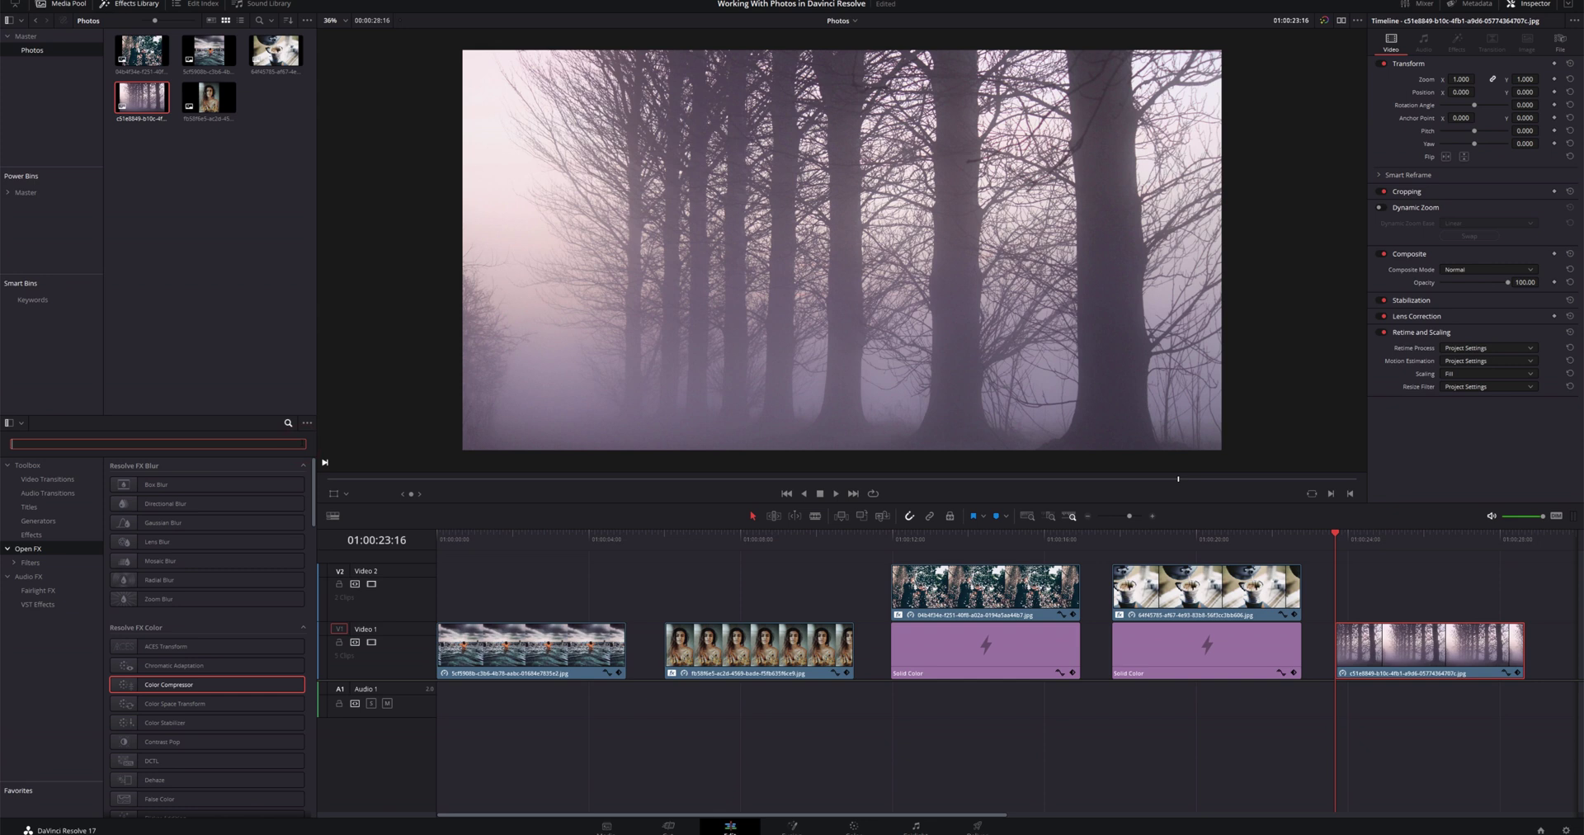
pyautogui.write('lens')
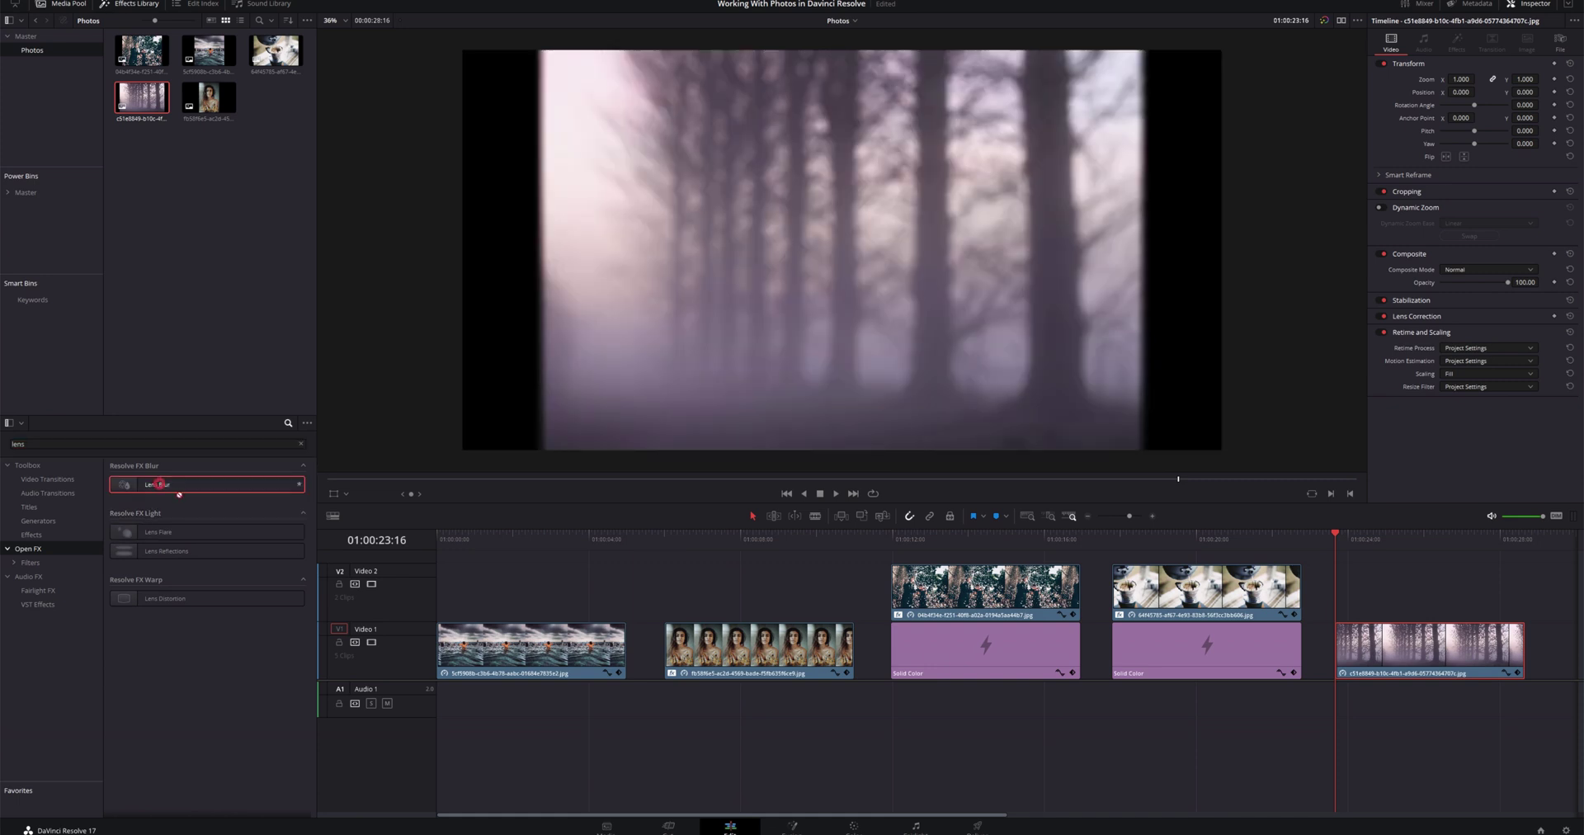
pyautogui.click(157, 484)
pyautogui.moveTo(157, 484); pyautogui.dragTo(1422, 648)
pyautogui.click(1454, 43)
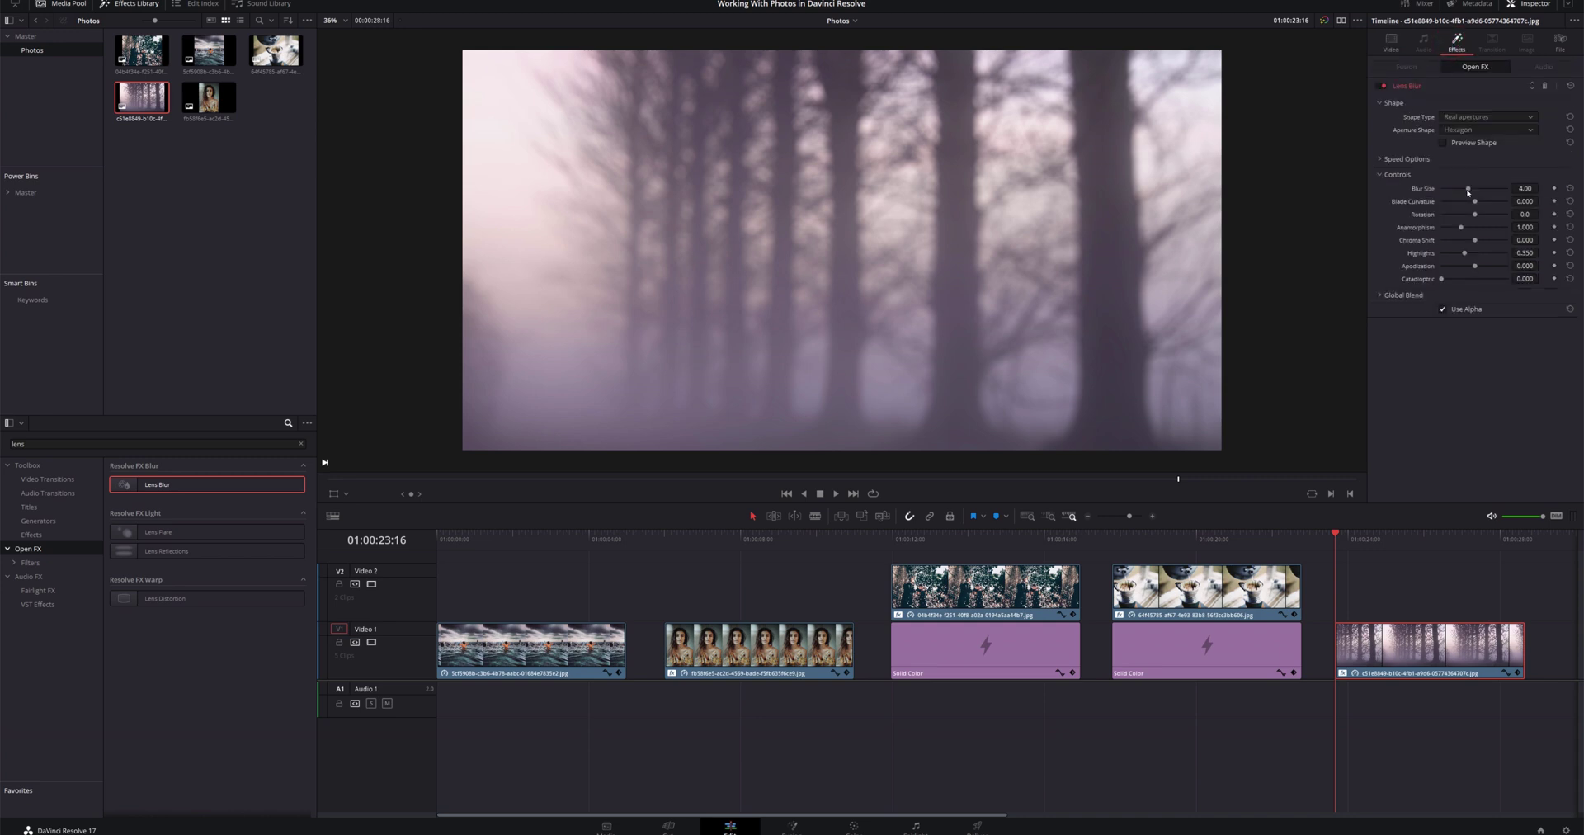
# Step: Keyframe Blur Size from 4.00 at the start to 0.00 at 01:00:26:00, save, and play back
pyautogui.click(1555, 189)
pyautogui.click(1424, 536)
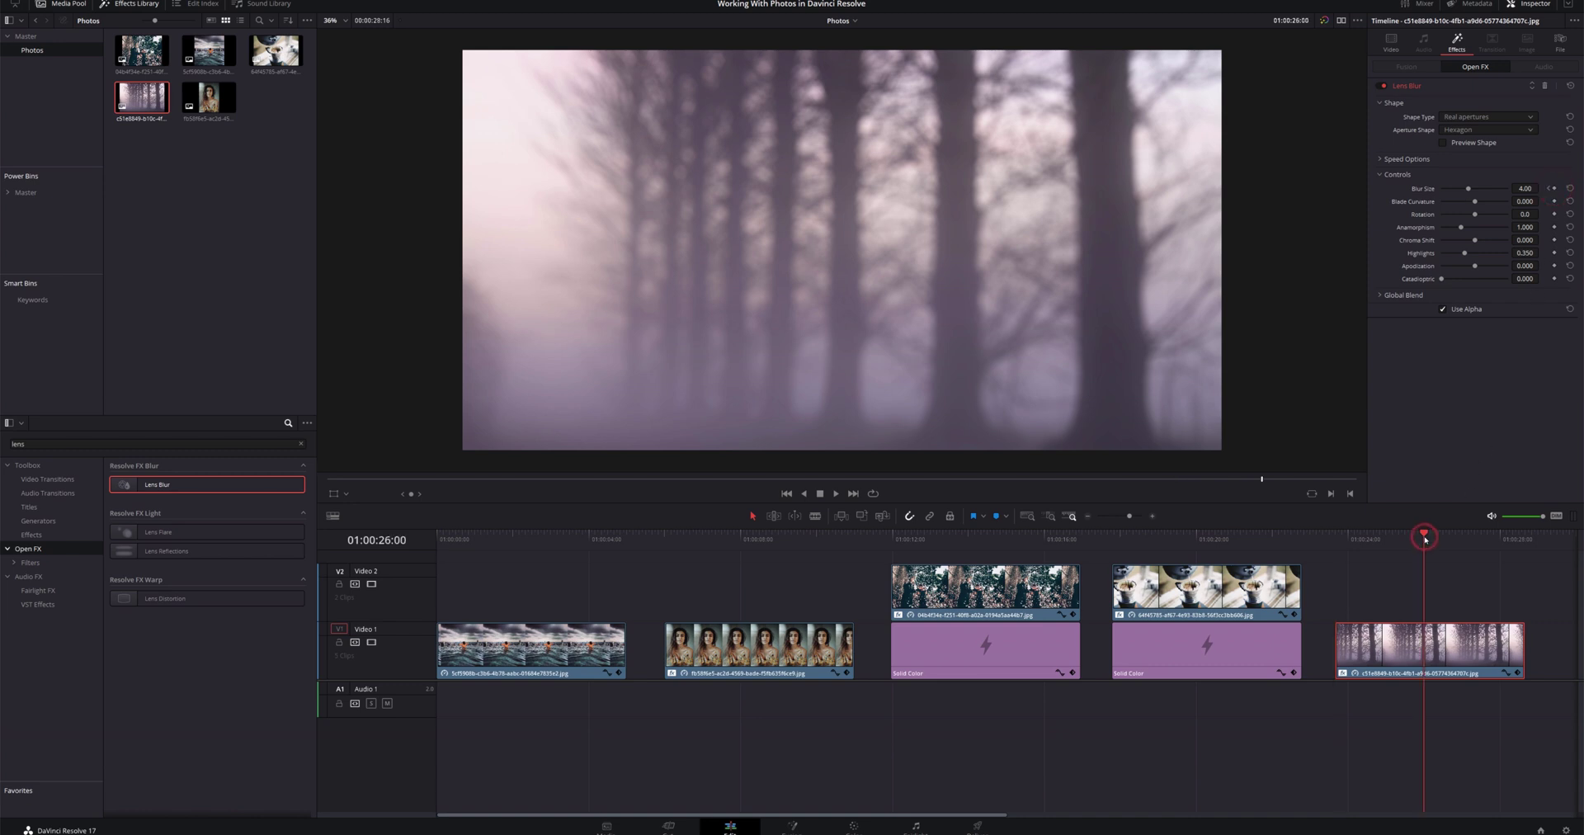
pyautogui.moveTo(1468, 189); pyautogui.dragTo(1425, 198)
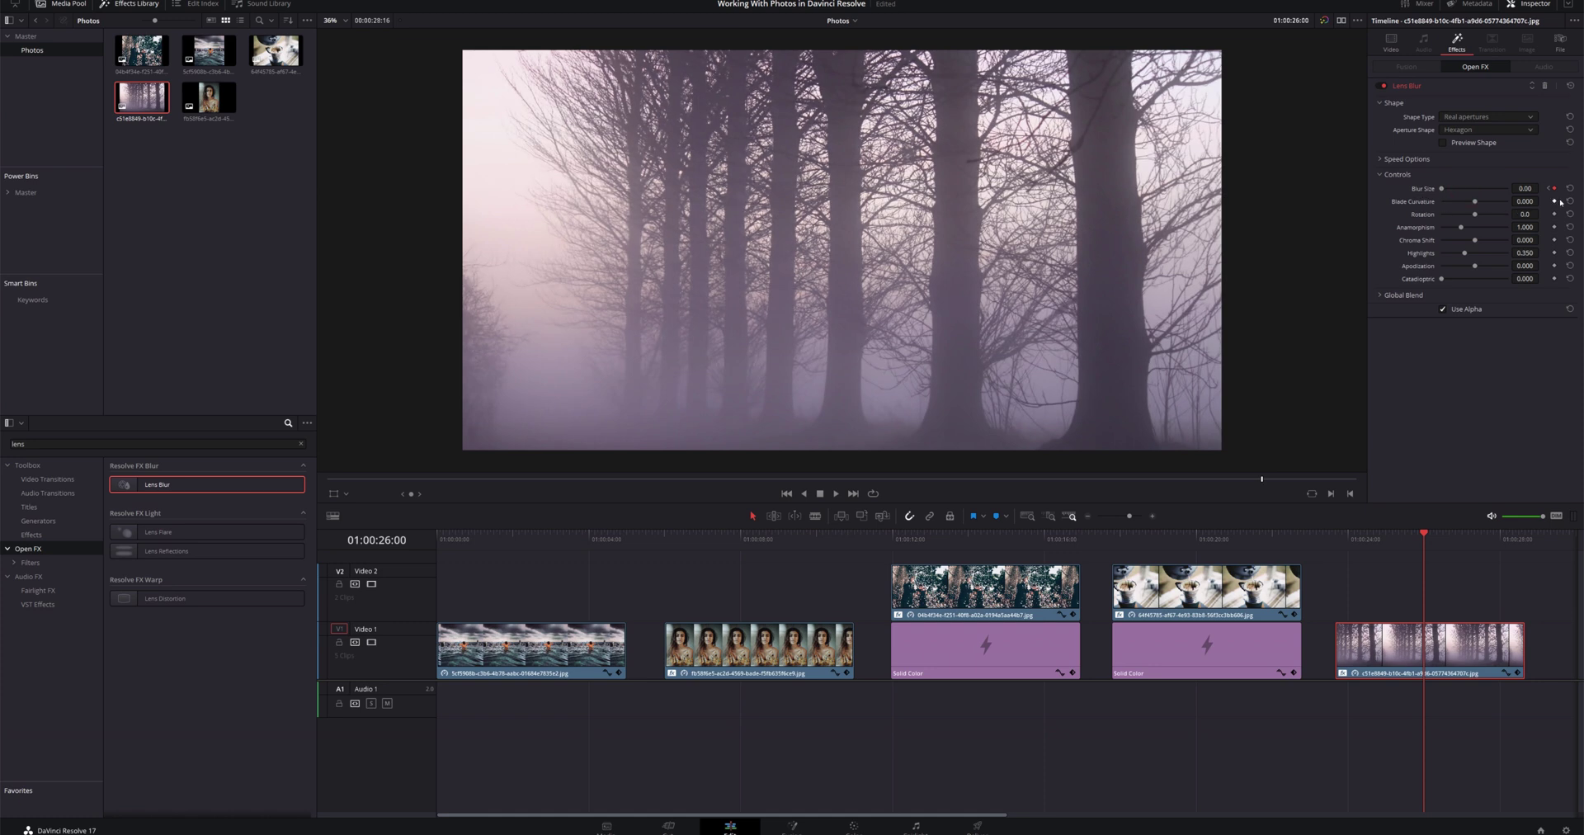
pyautogui.hotkey('ctrl', 's')
pyautogui.click(1335, 536)
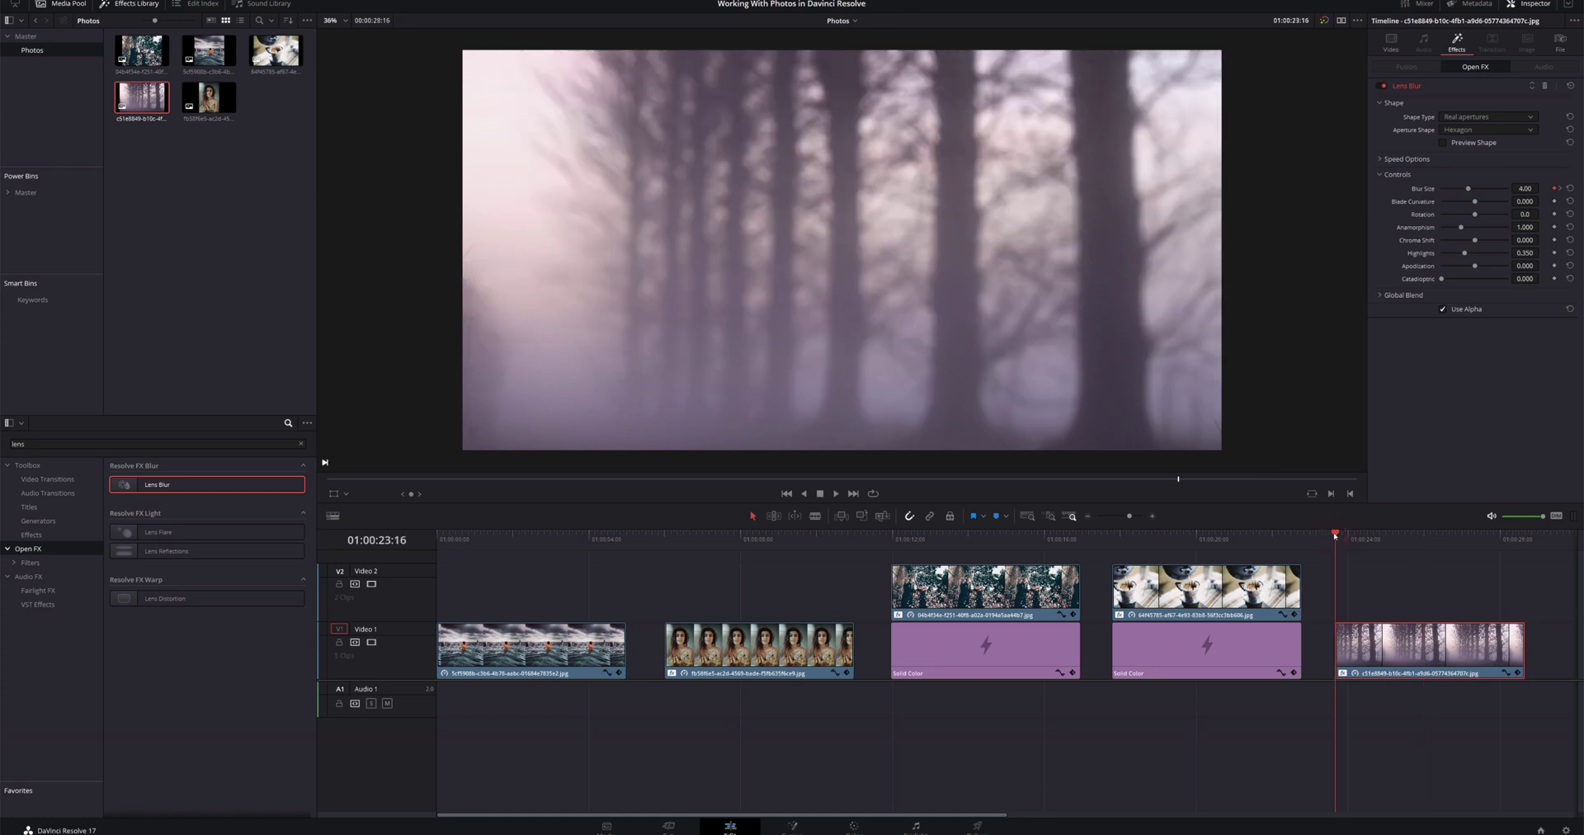
pyautogui.press('space')
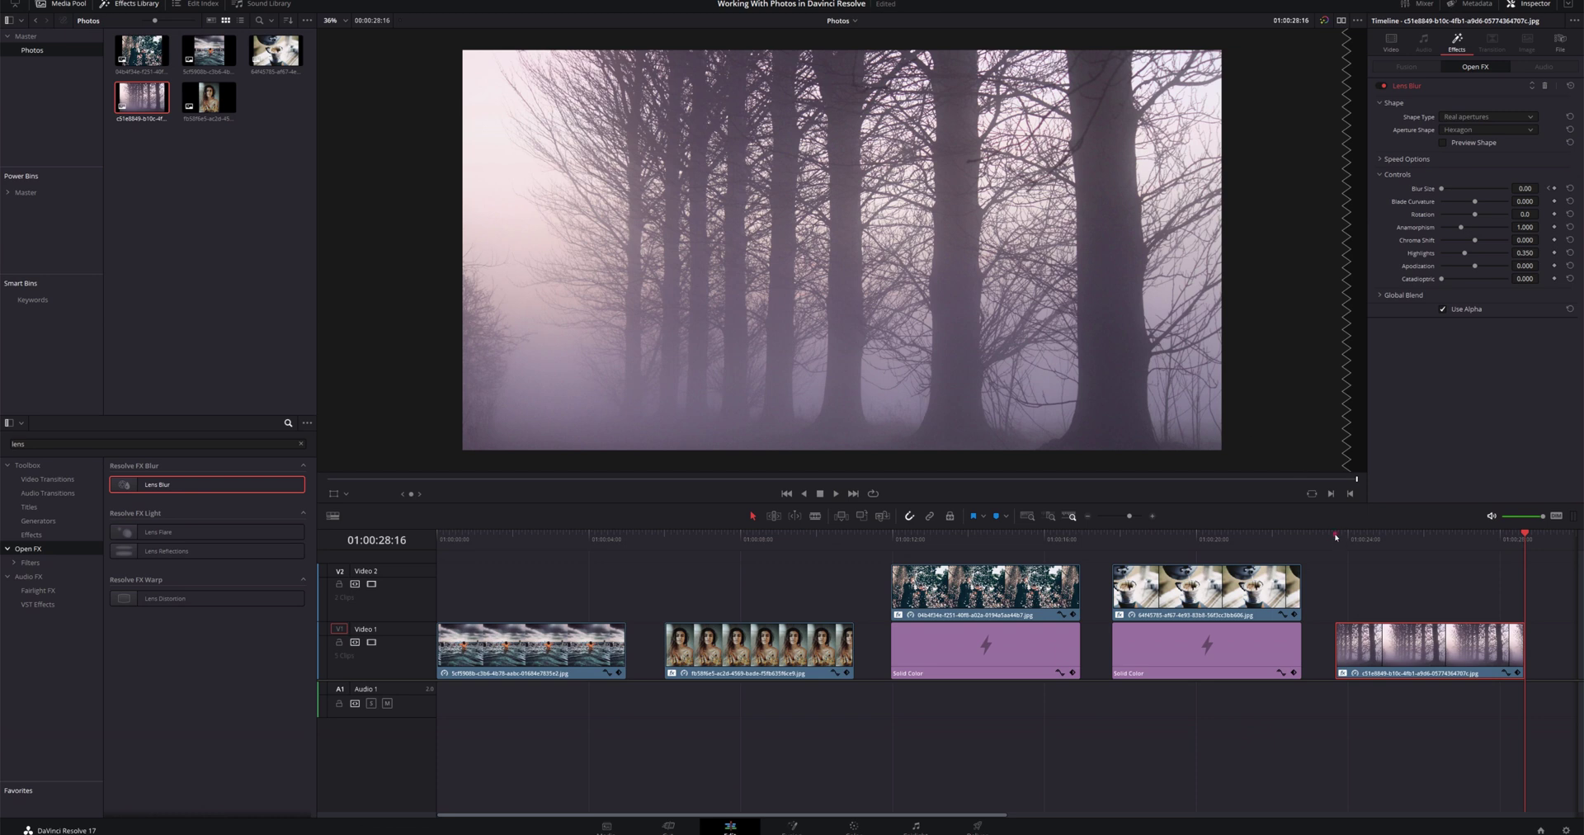
# Step: Keyframe the forest clip's Zoom at 1.05 at its start, then set Zoom to 1 at 01:00:28:15
pyautogui.click(1336, 536)
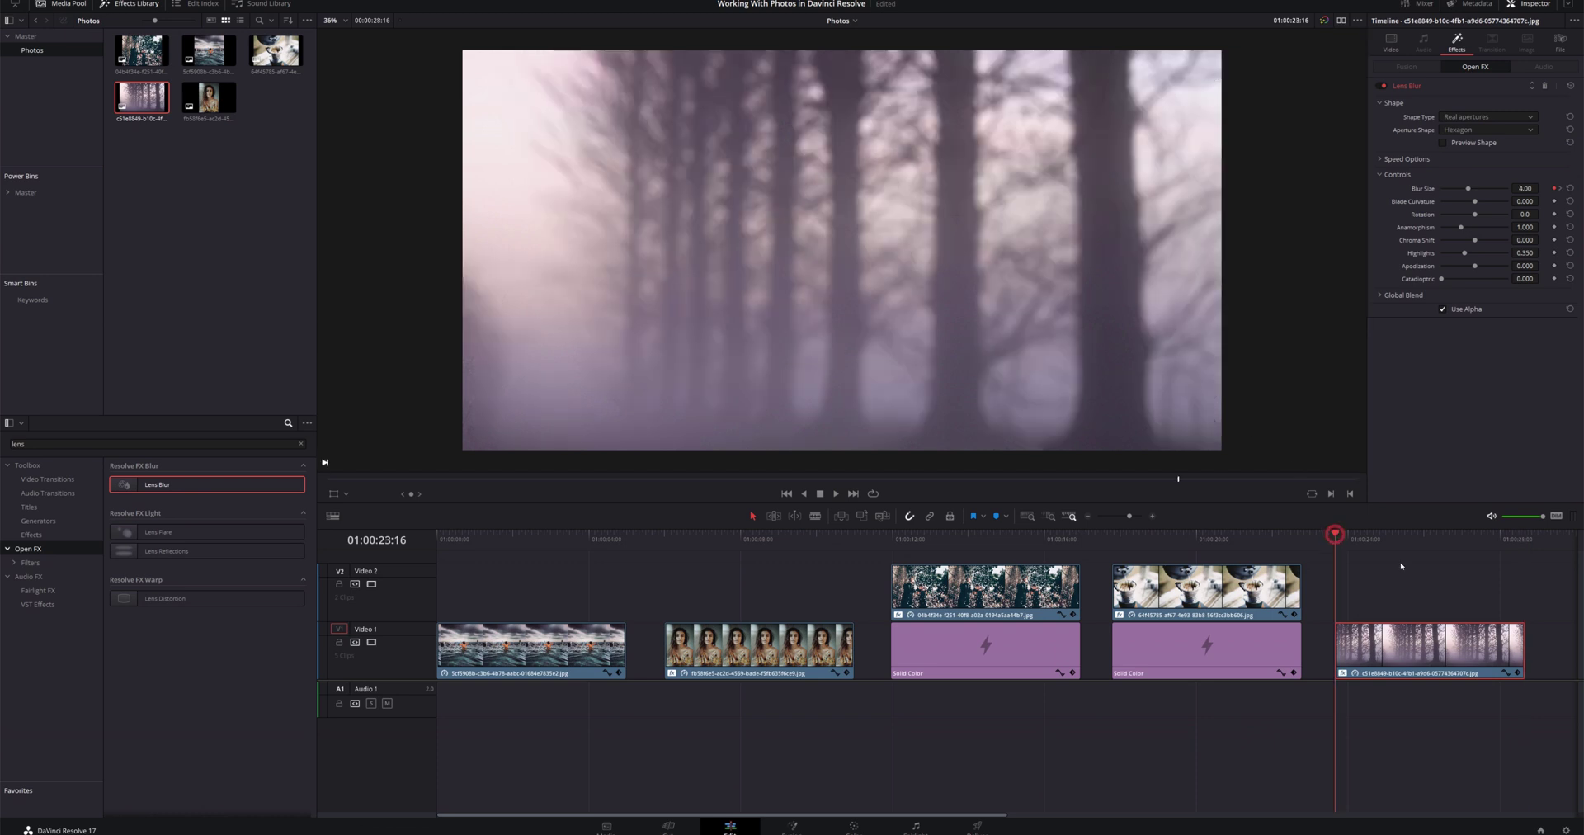
pyautogui.click(1396, 45)
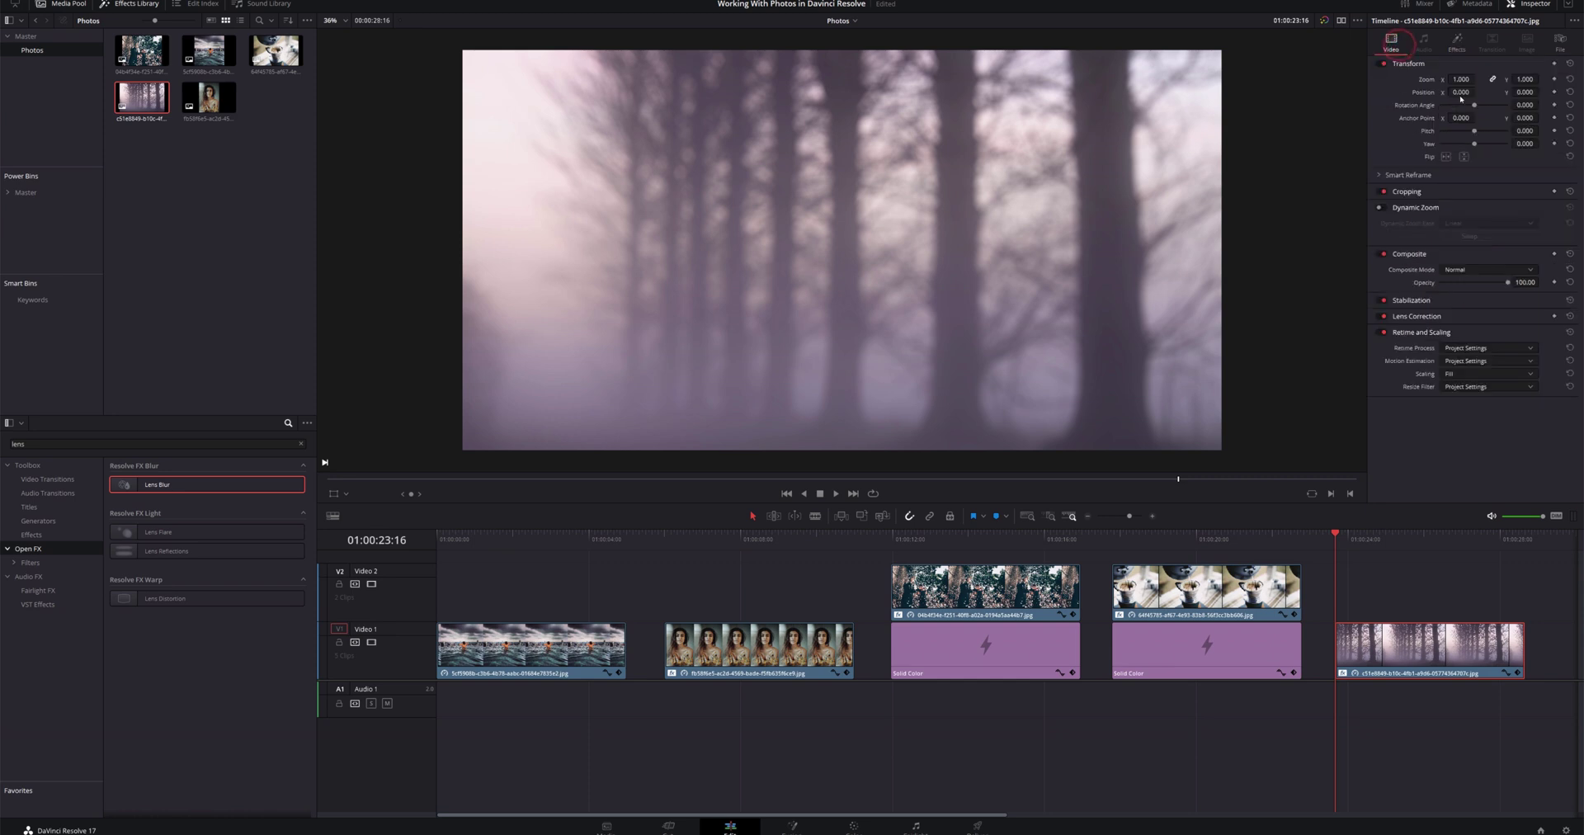
pyautogui.click(1461, 79)
pyautogui.write('1.05')
pyautogui.click(1555, 79)
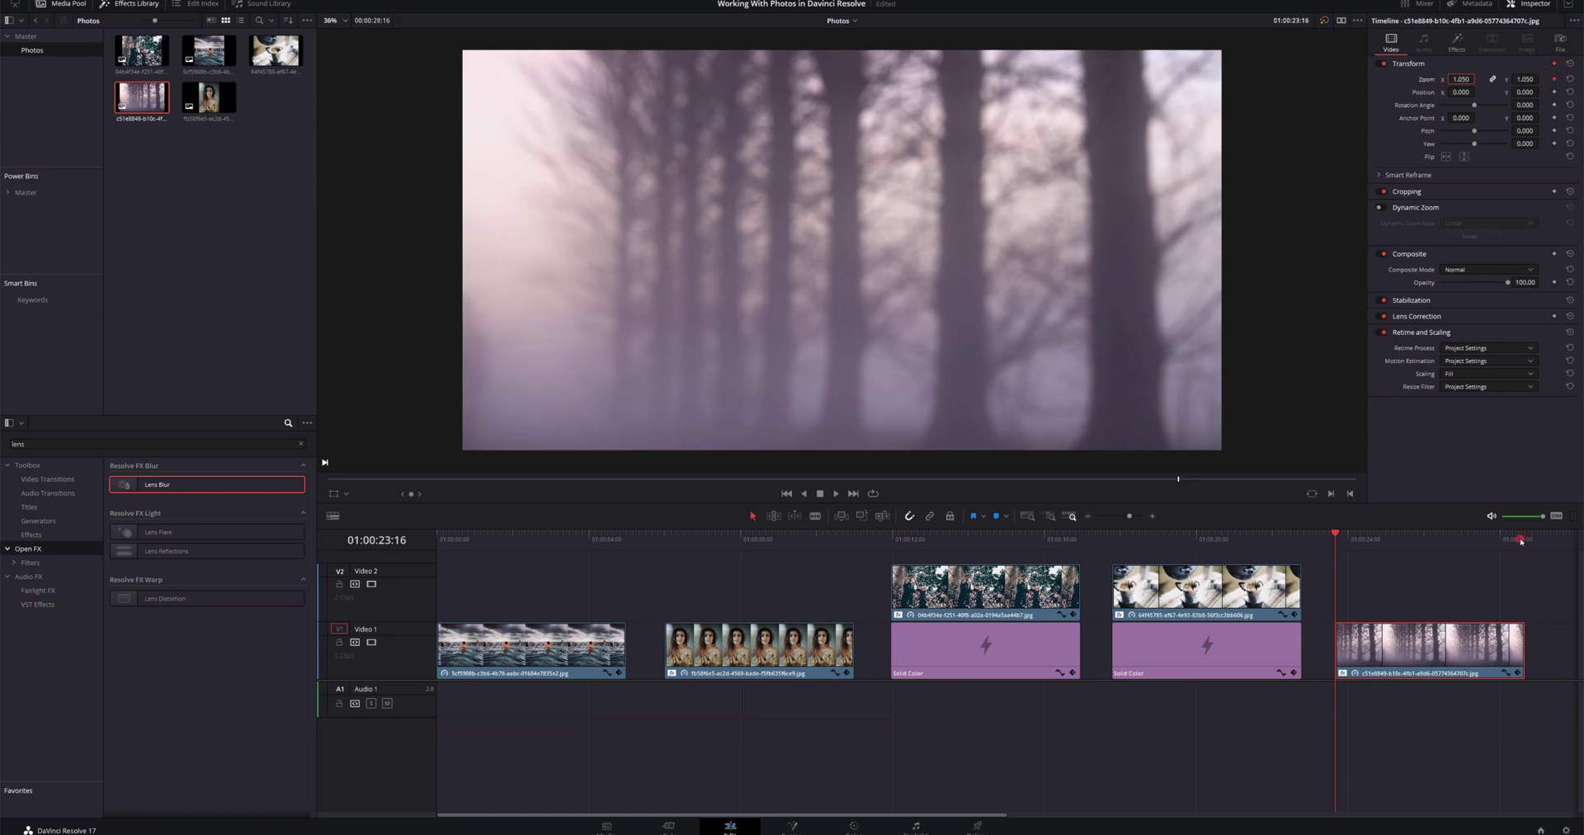
pyautogui.click(1521, 541)
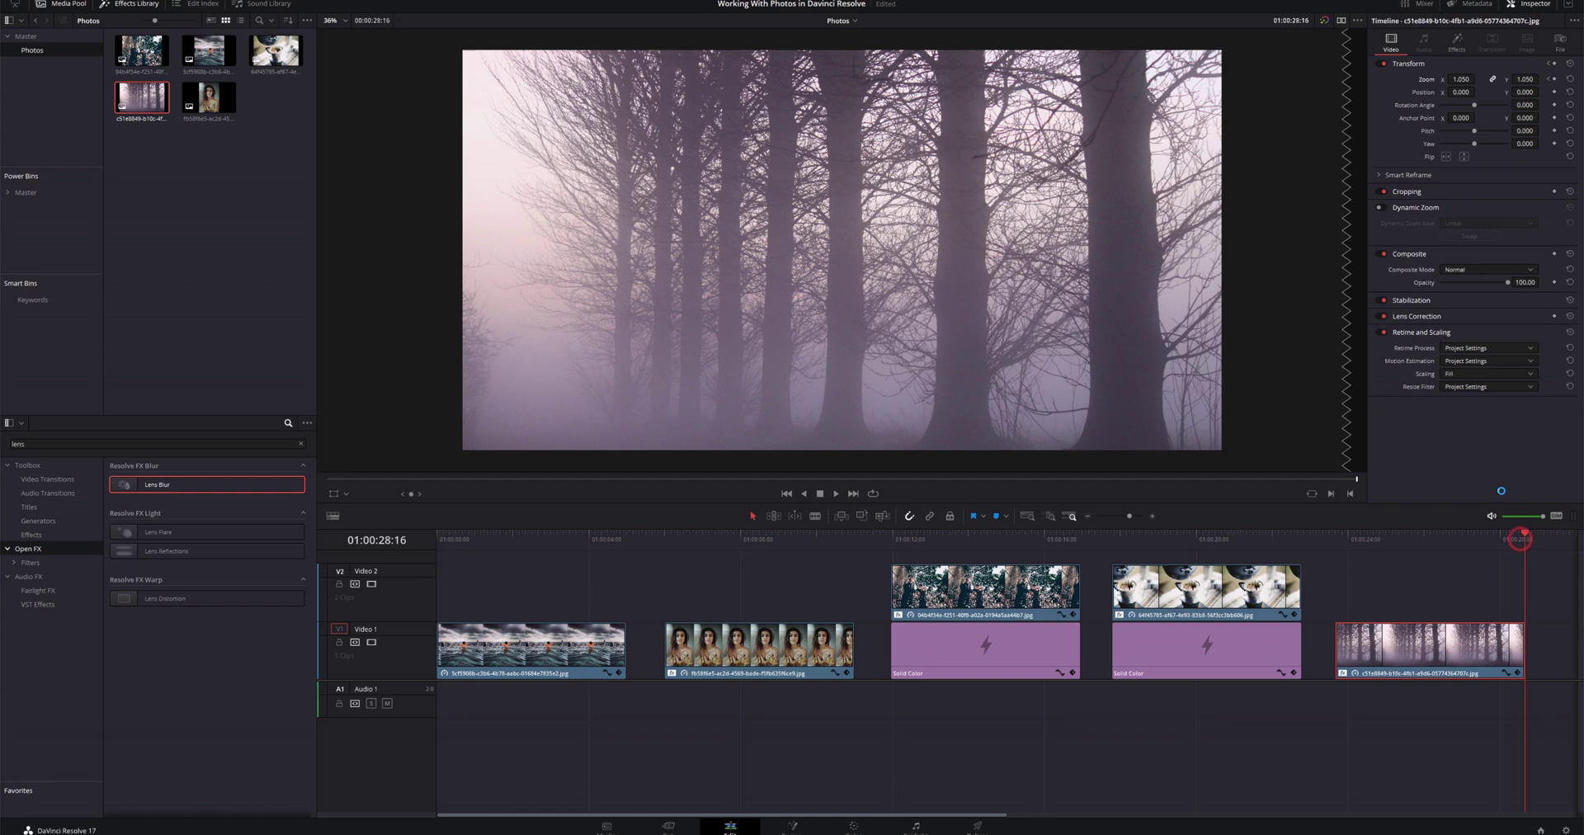
pyautogui.click(1462, 79)
pyautogui.write('1')
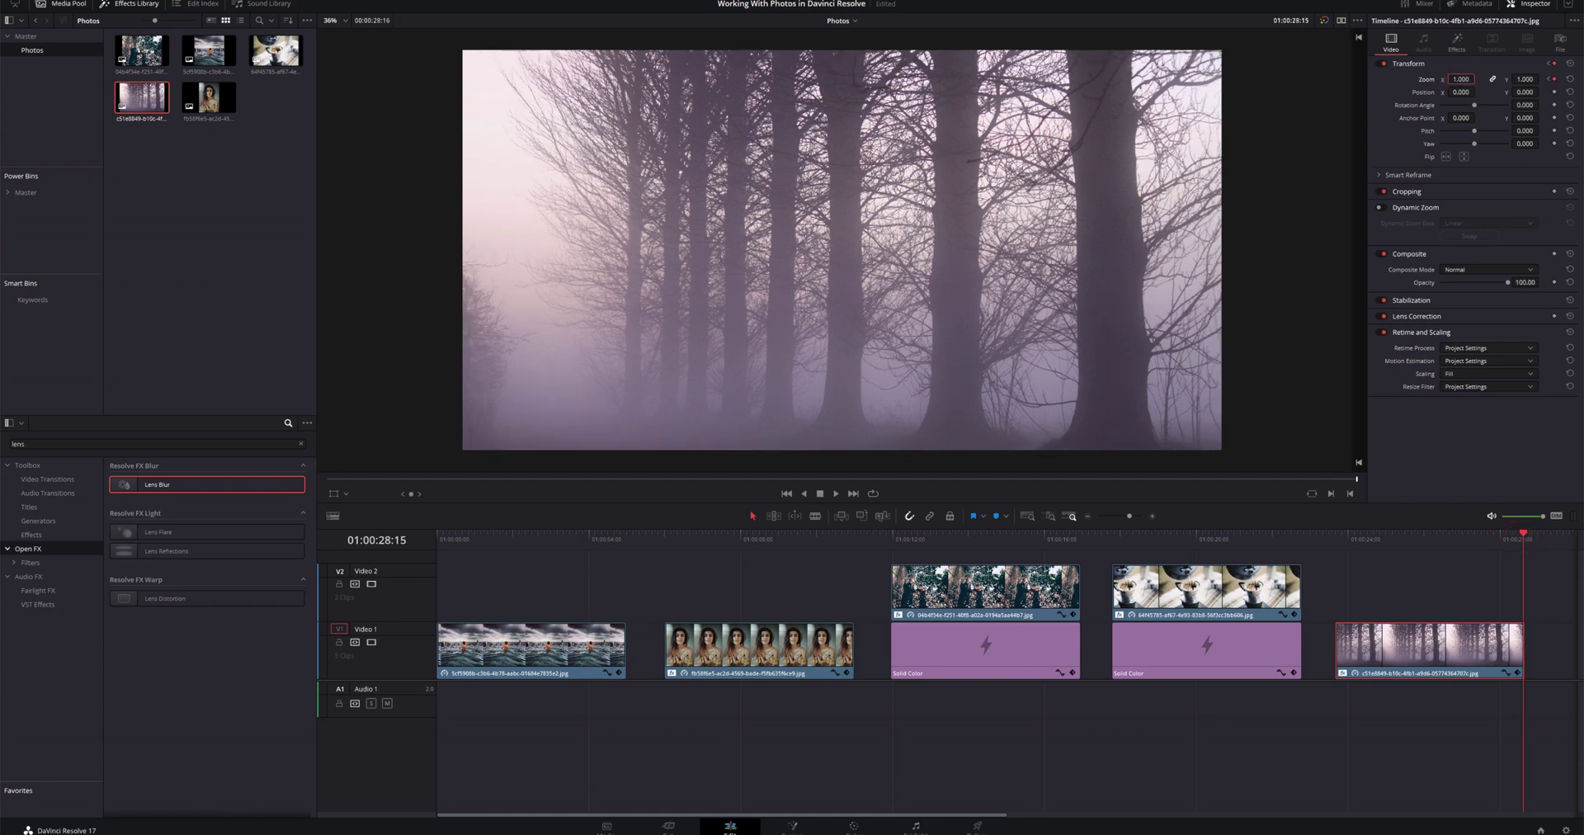